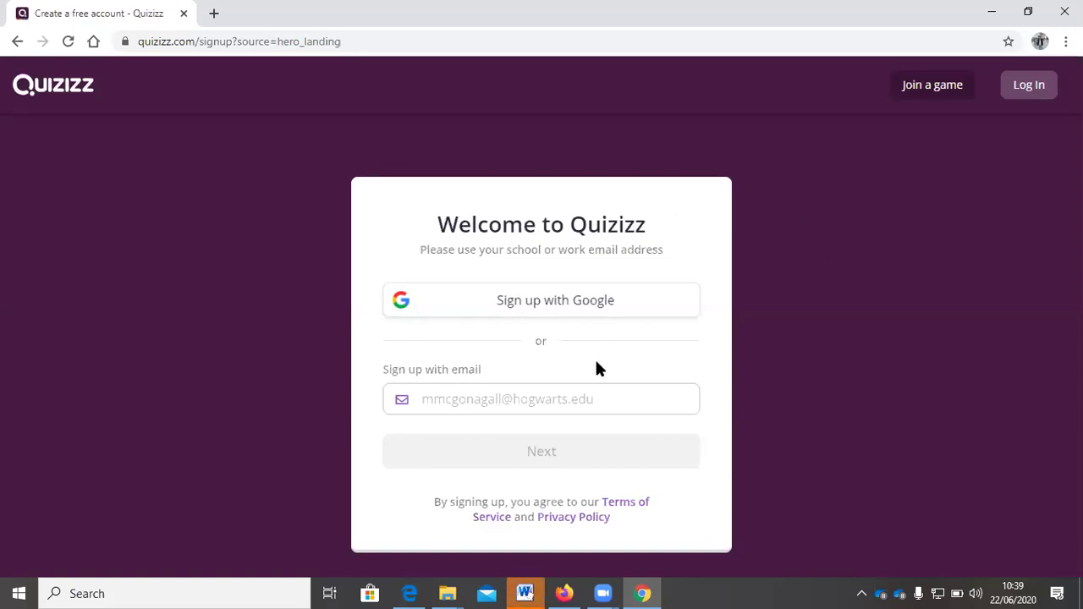
# - Sign up to Quizizz with the existing Google account and open the list of own quizzes
pyautogui.click(596, 313)
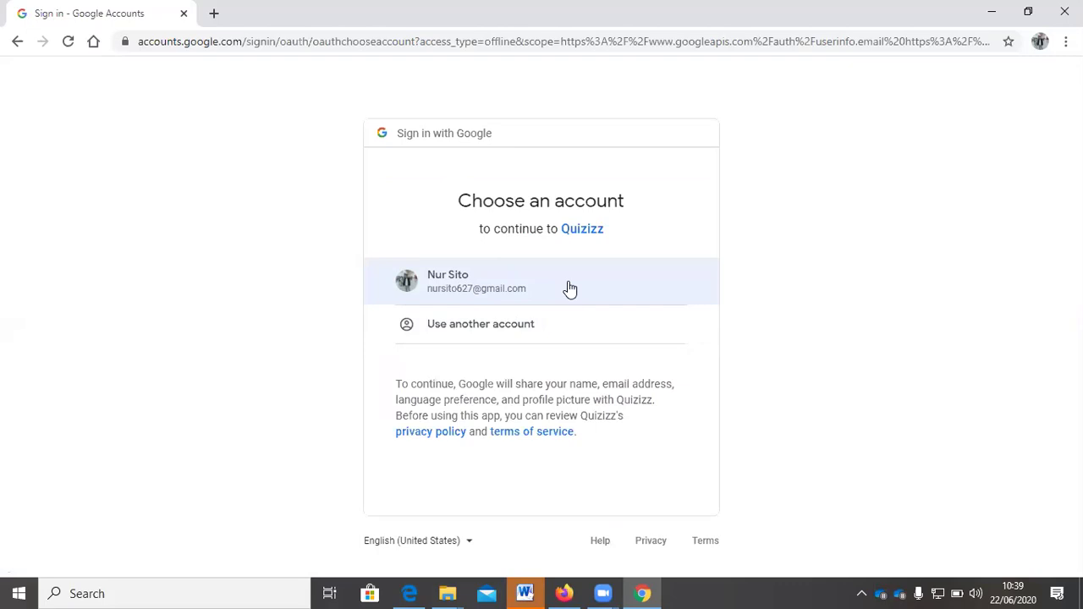
pyautogui.click(569, 288)
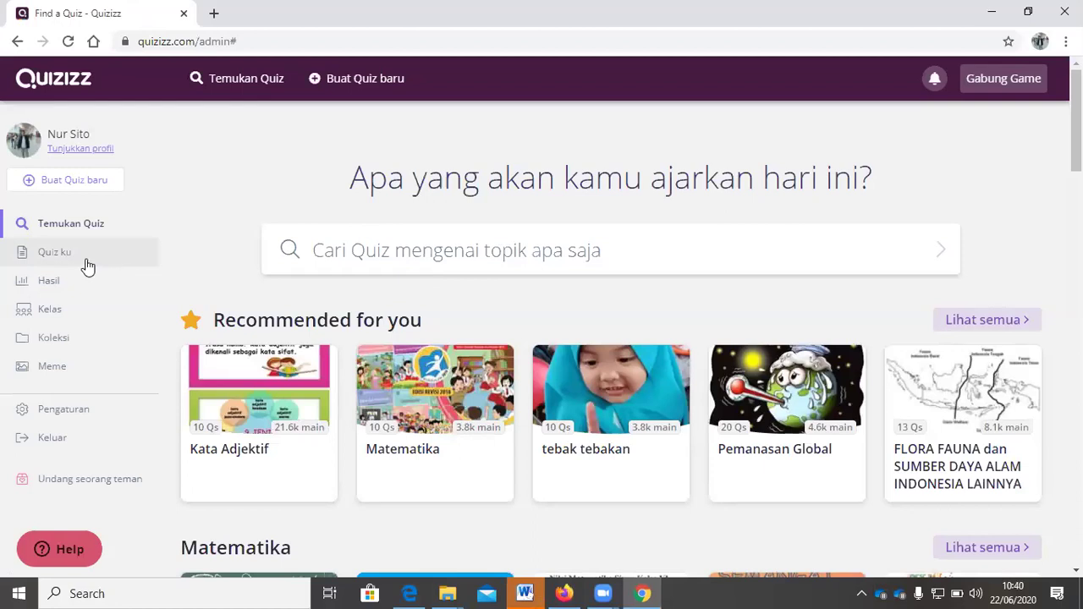
pyautogui.click(56, 252)
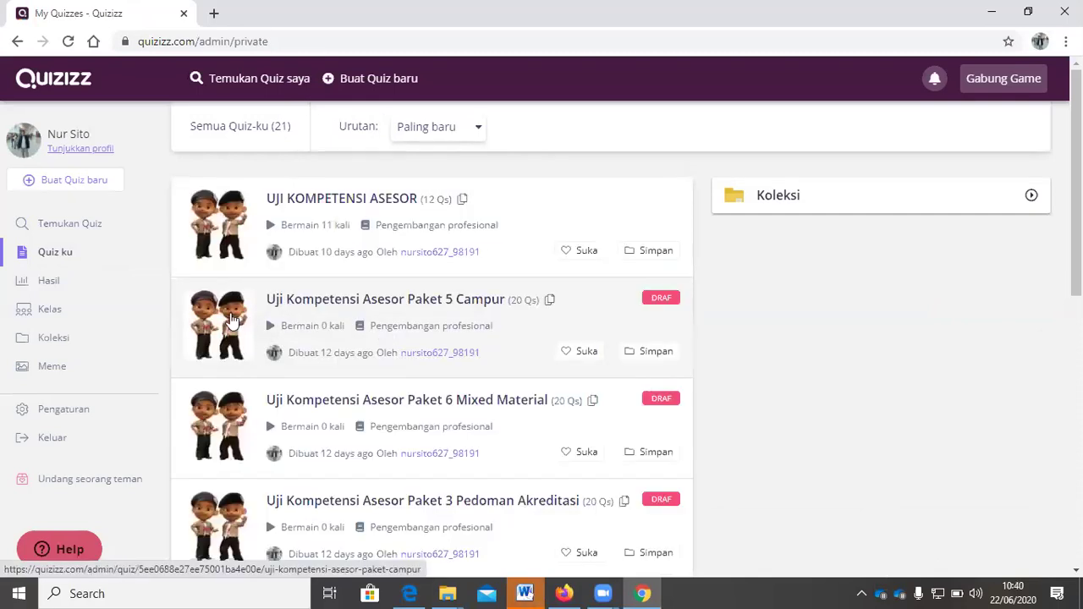
# - Return to the quiz finder and search for "soal kelas 3 sd"
pyautogui.click(66, 234)
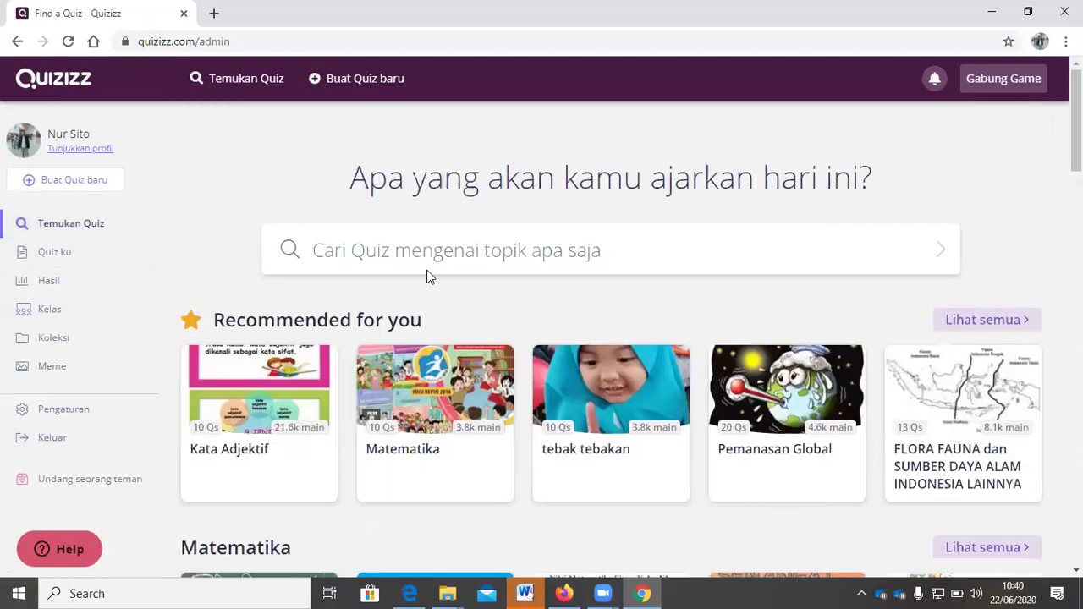
pyautogui.click(412, 254)
pyautogui.write('s')
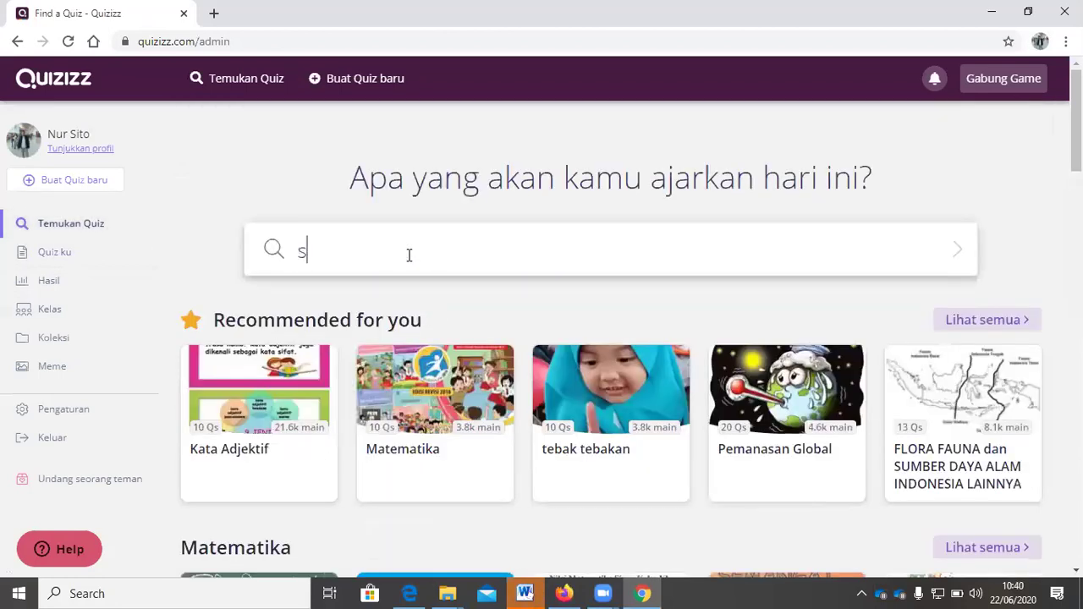
pyautogui.write('oal kelas 3')
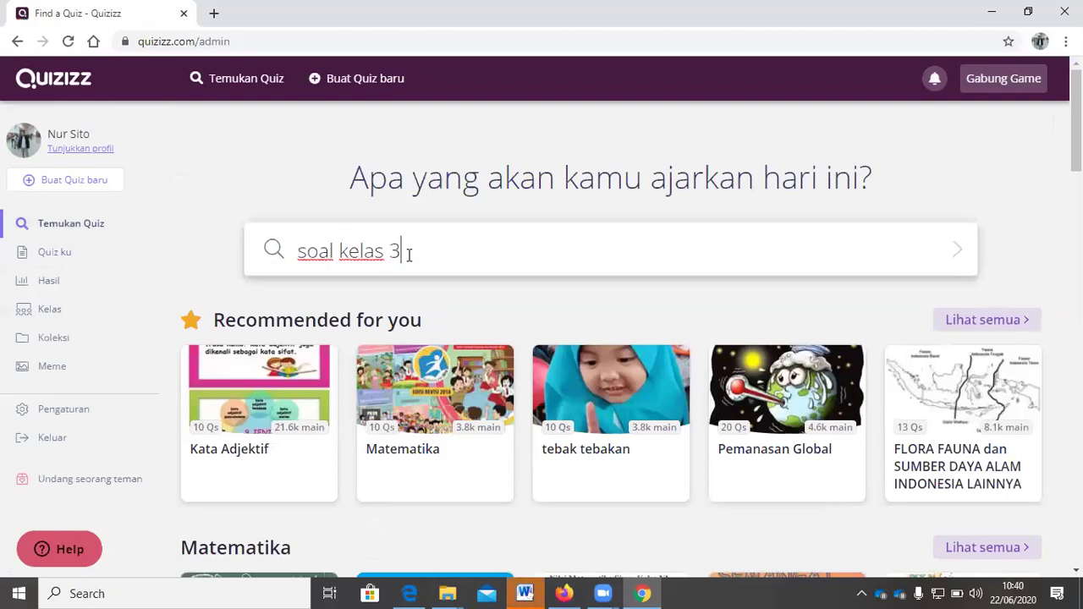
pyautogui.write(' sd')
pyautogui.press('Return')
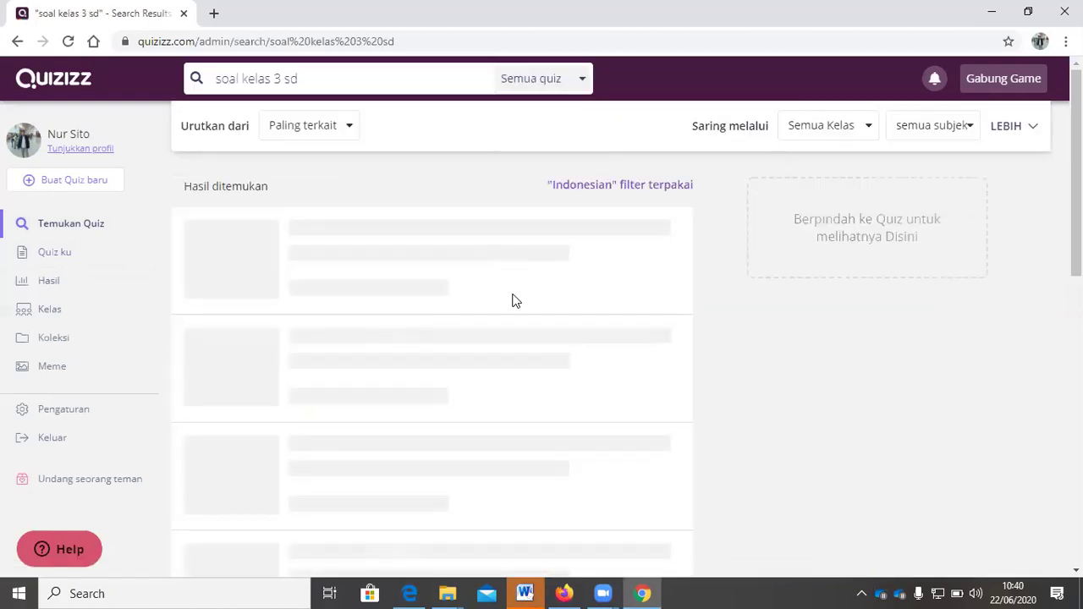
# - Open the quiz "SOAL MATEMATIKA KELAS 2 SD" from the search results and start editing a copy of it
pyautogui.moveTo(423, 310)
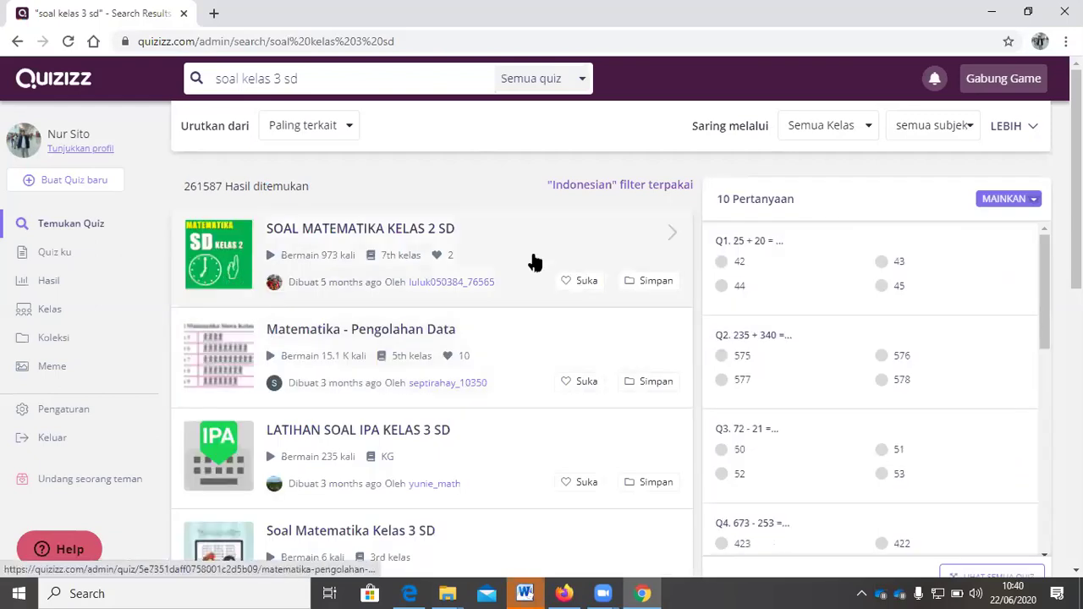
pyautogui.moveTo(622, 242)
pyautogui.click(672, 239)
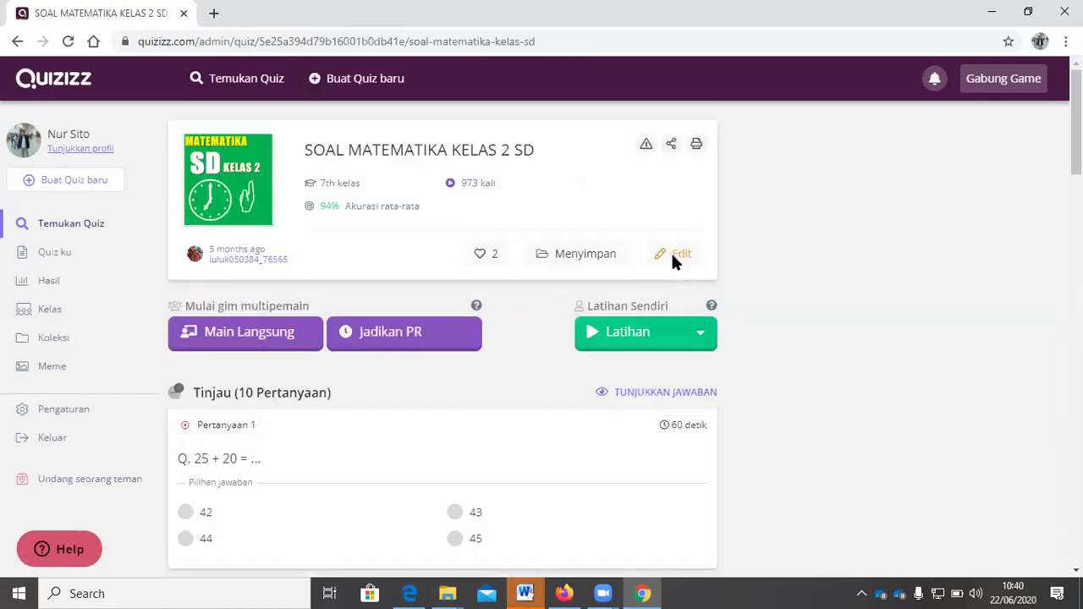
pyautogui.click(672, 252)
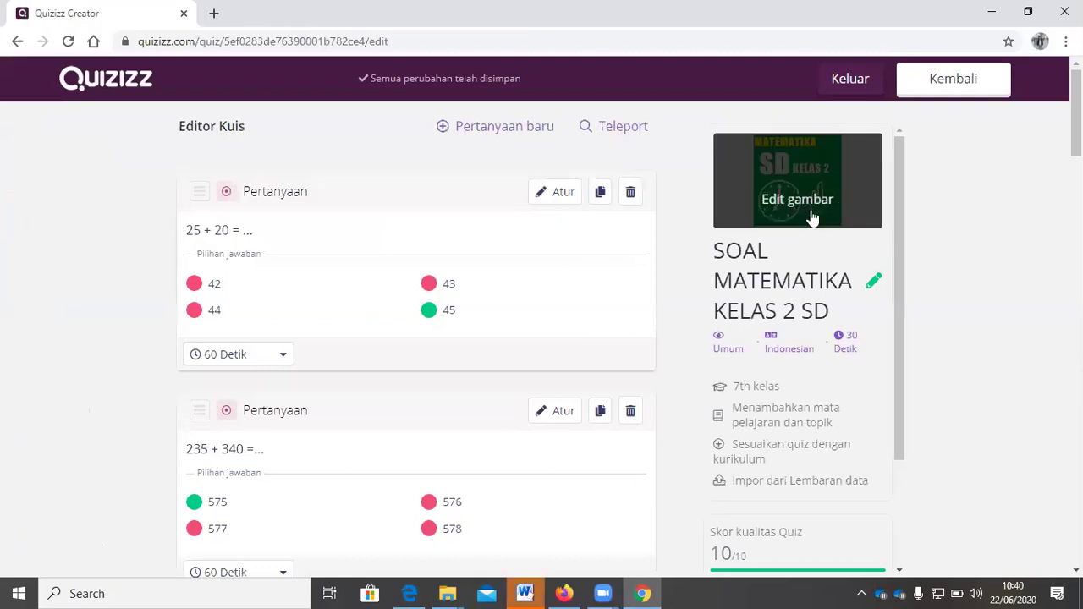
# - Save the copied quiz under the name "SOAL MATEMATIKA KELAS 2 SD" with Matematika as its subject
pyautogui.click(934, 91)
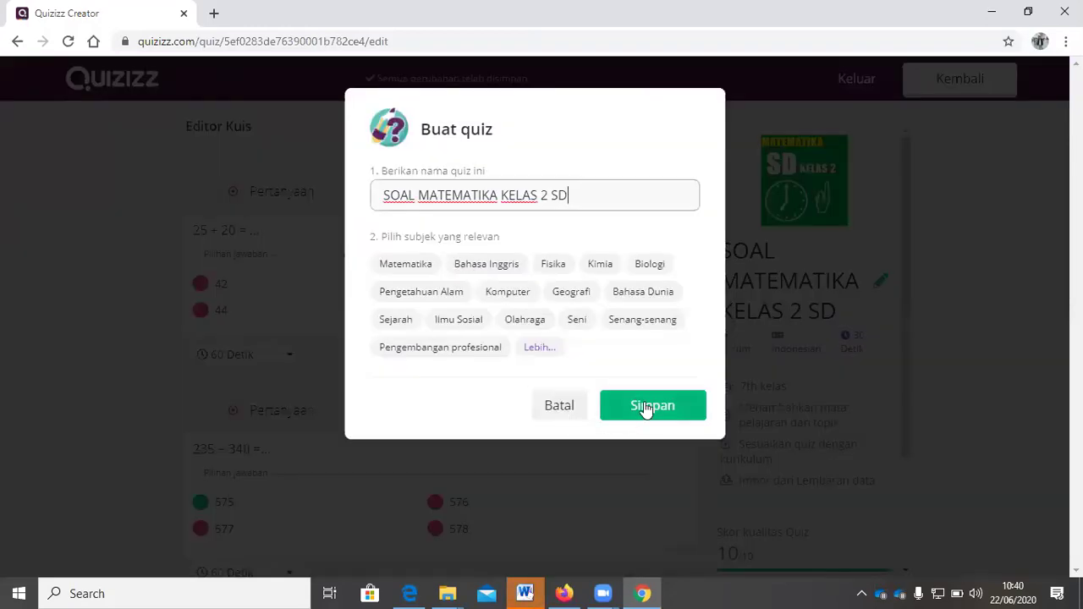
pyautogui.click(644, 408)
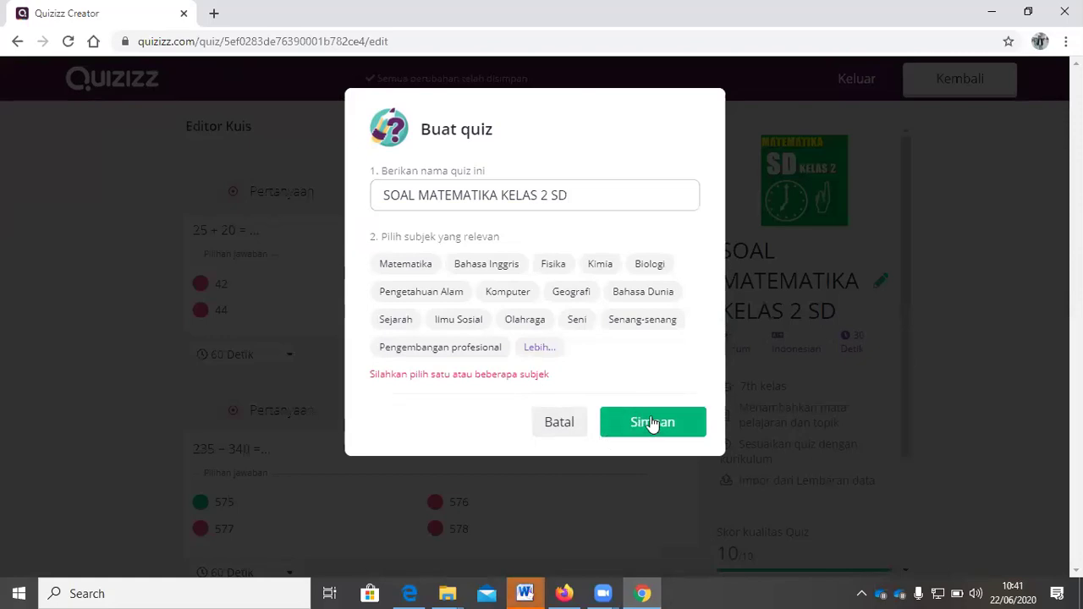
pyautogui.click(435, 269)
pyautogui.click(440, 272)
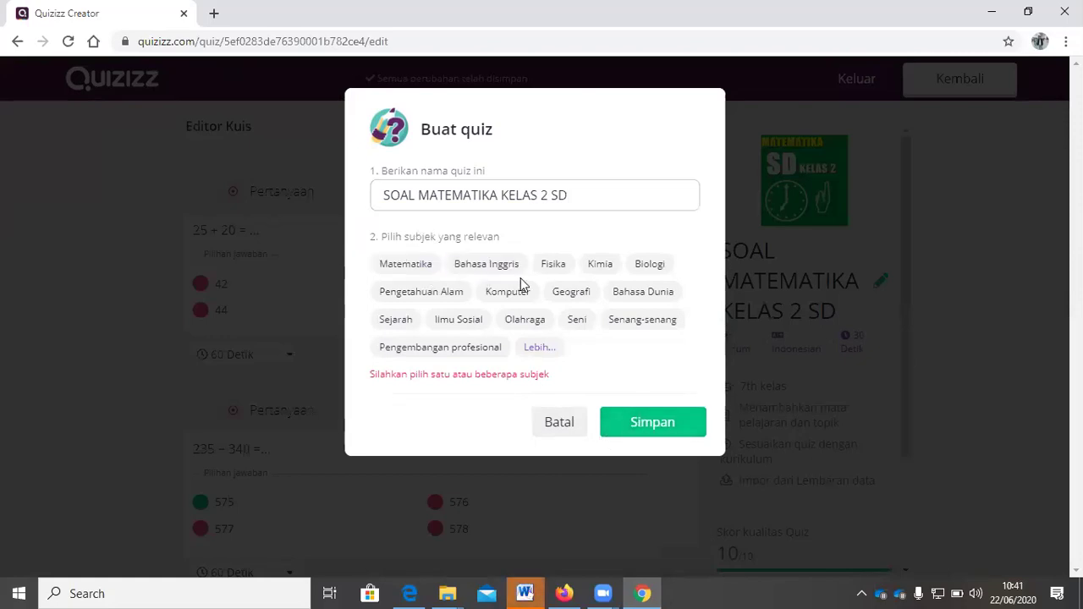
pyautogui.click(462, 288)
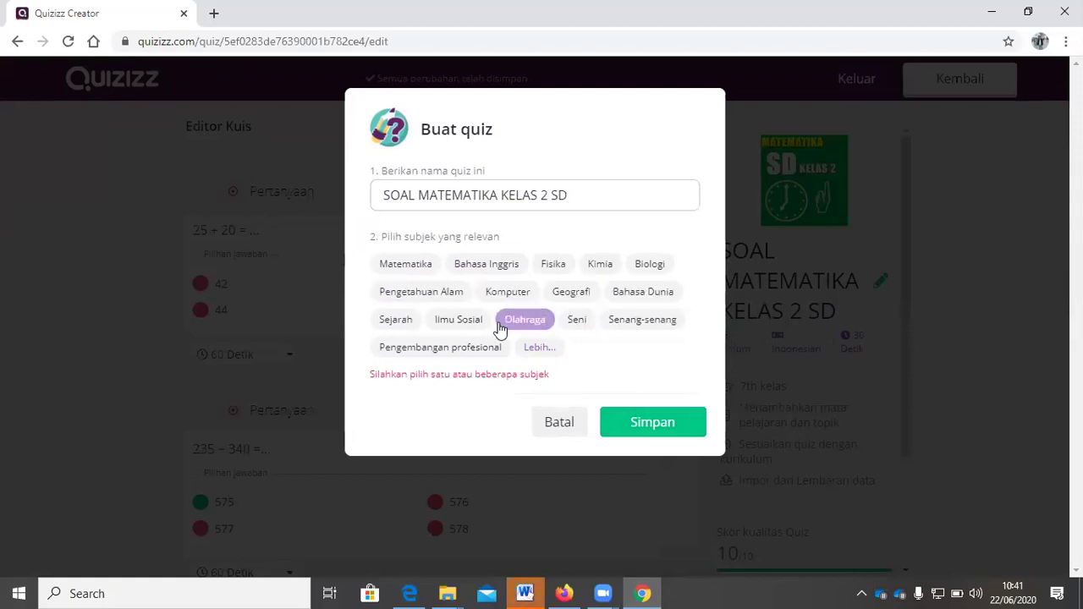
pyautogui.click(409, 266)
pyautogui.click(636, 409)
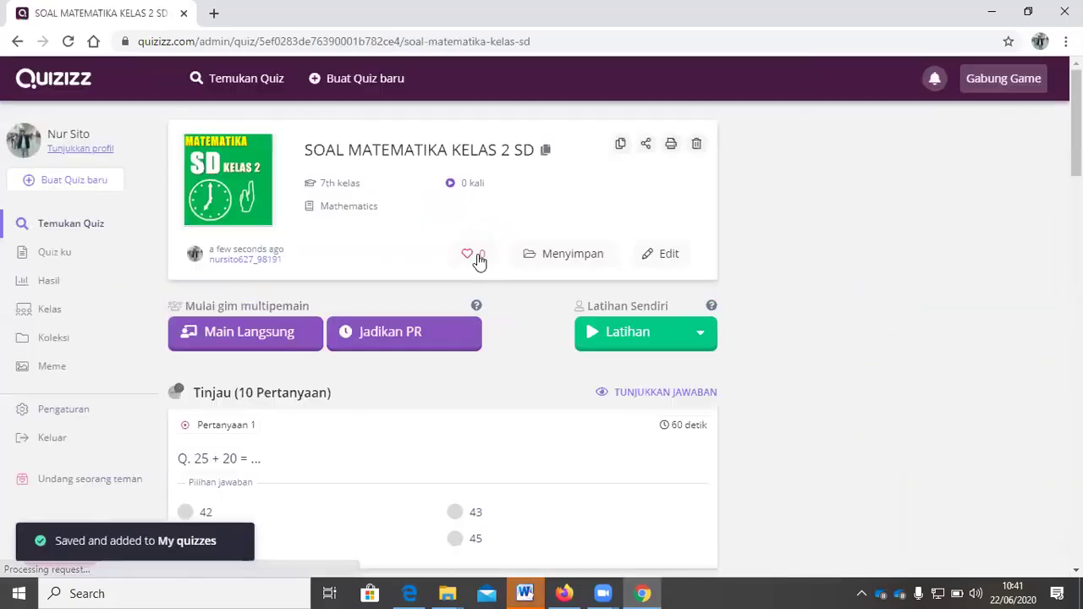
# - Host the saved quiz as a live game in Ujian mode and continue to its waiting lobby
pyautogui.click(256, 342)
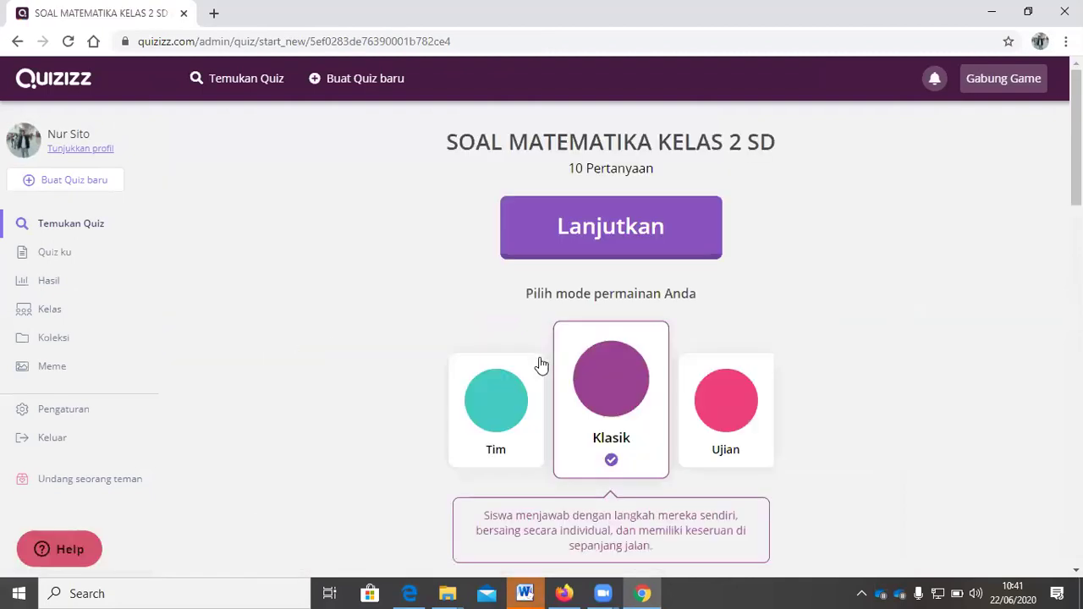
pyautogui.click(700, 398)
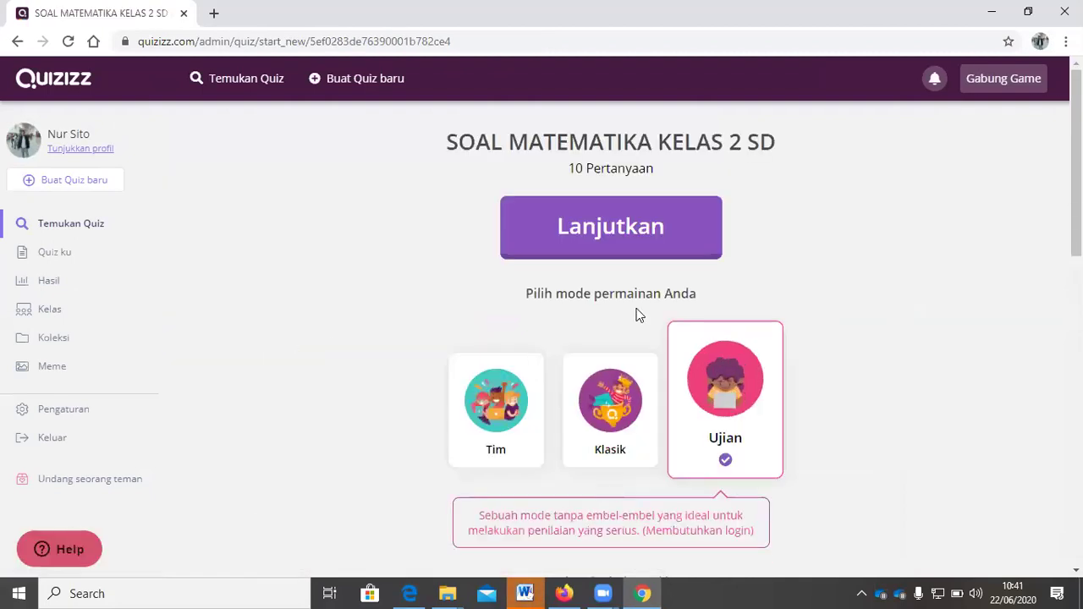
pyautogui.click(618, 238)
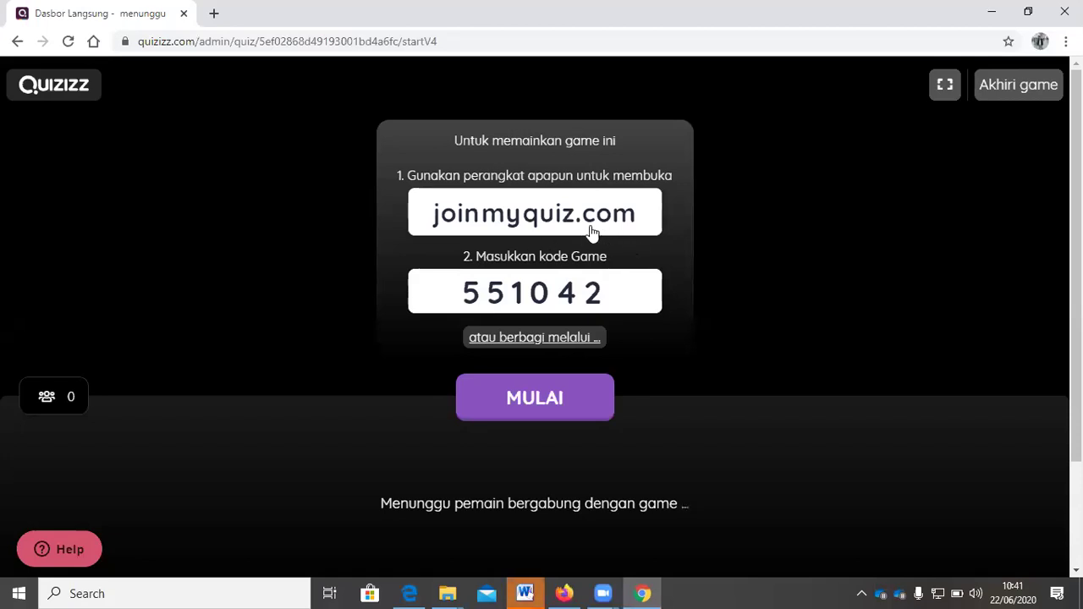
# - Copy the live game's join link and open WhatsApp Web in a new Firefox tab
pyautogui.click(547, 341)
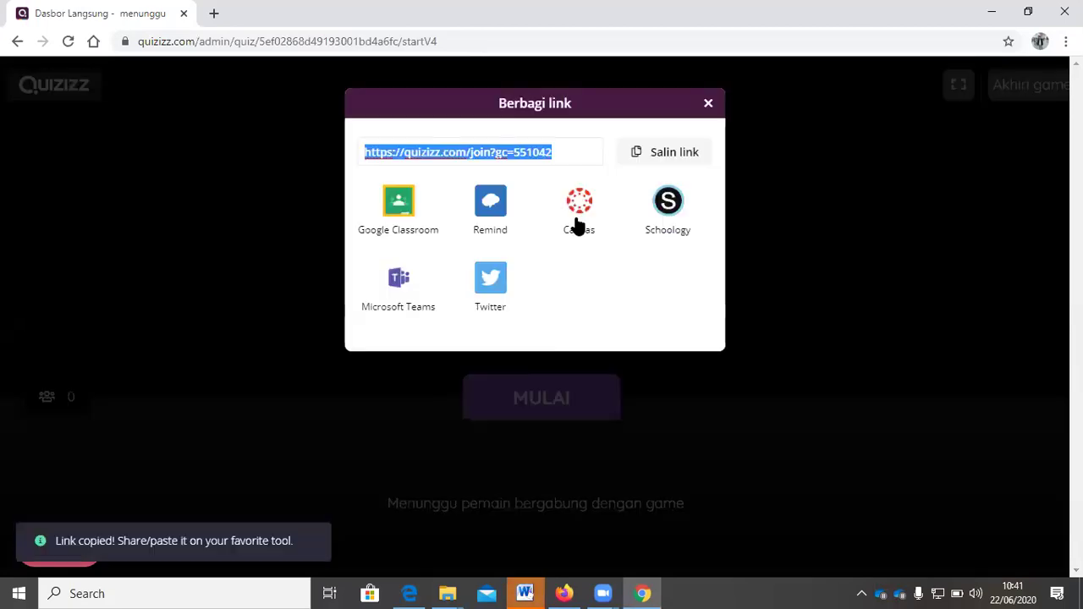
pyautogui.click(673, 155)
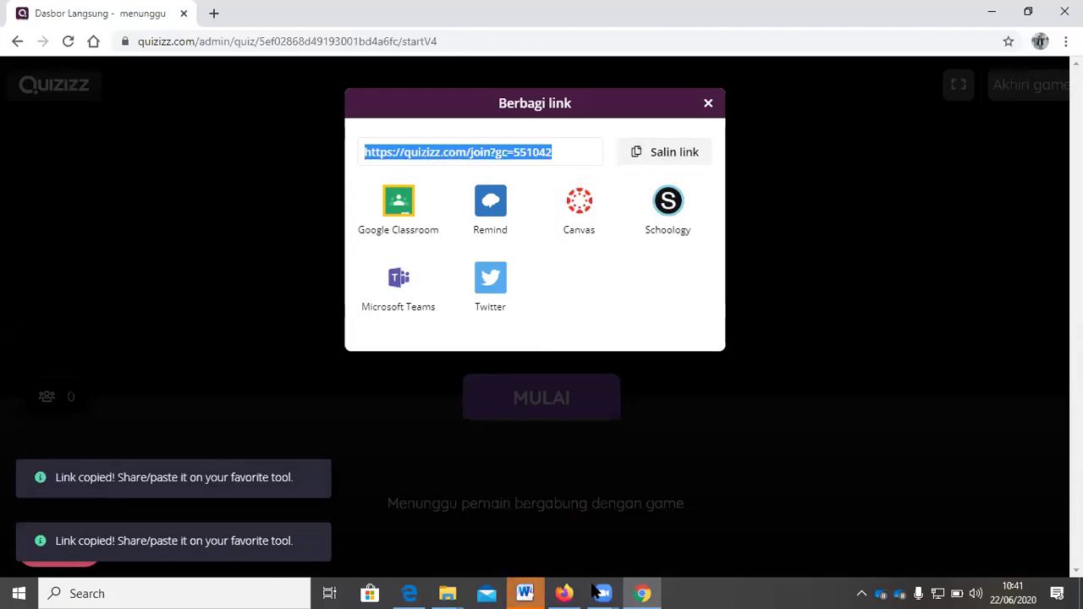
pyautogui.click(564, 593)
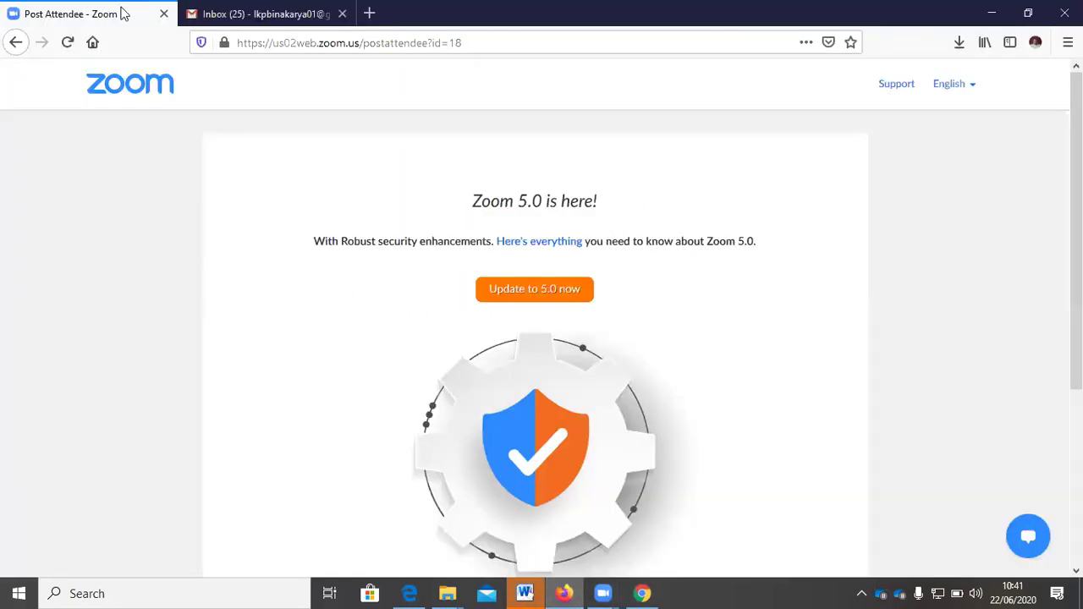
pyautogui.click(372, 16)
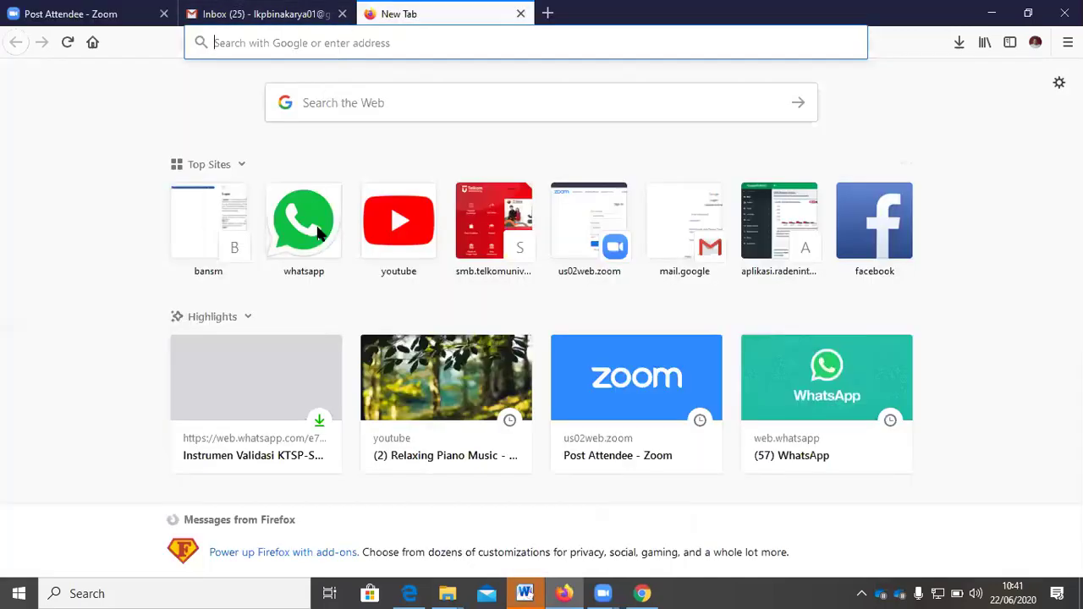
pyautogui.click(319, 234)
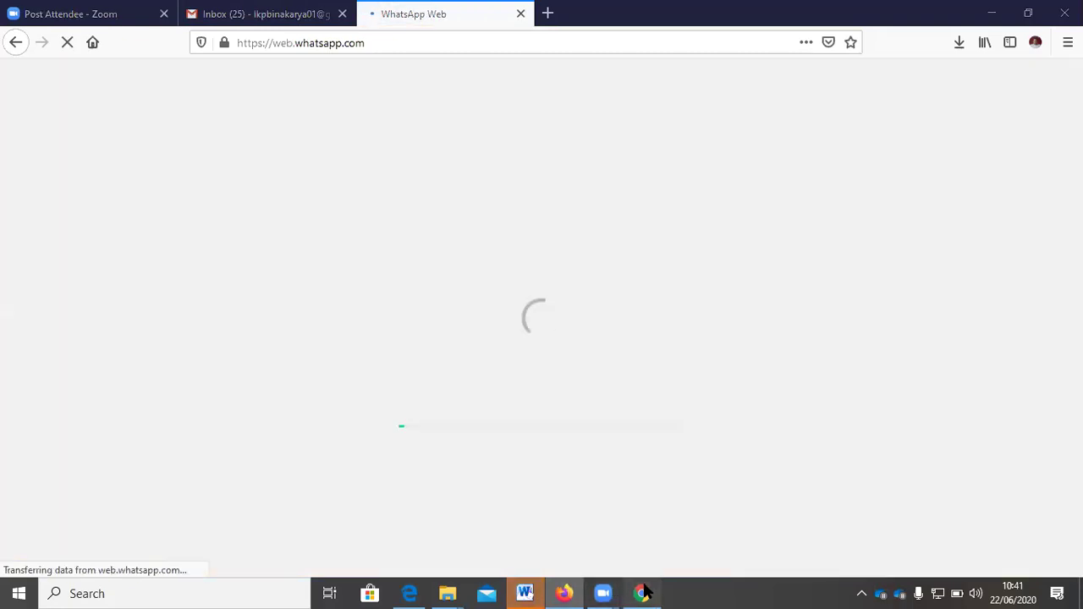
pyautogui.click(643, 592)
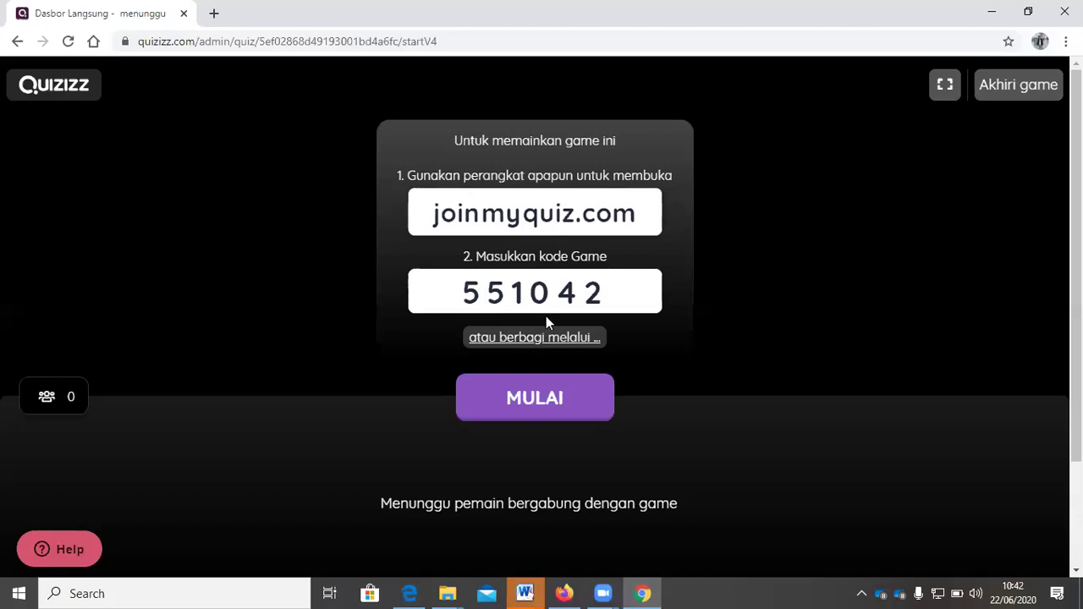
pyautogui.click(563, 593)
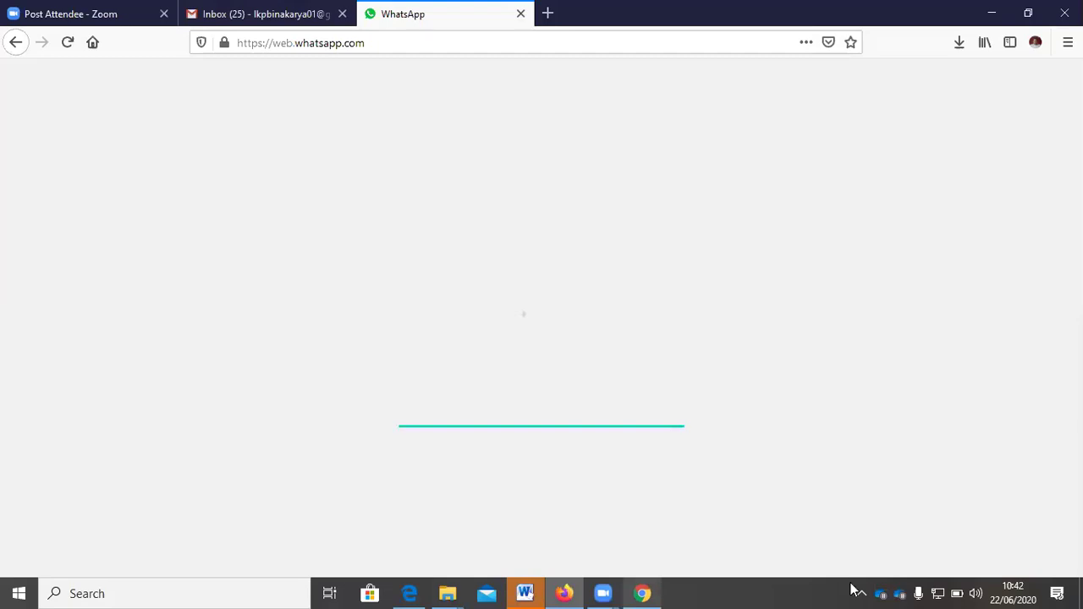
pyautogui.click(657, 592)
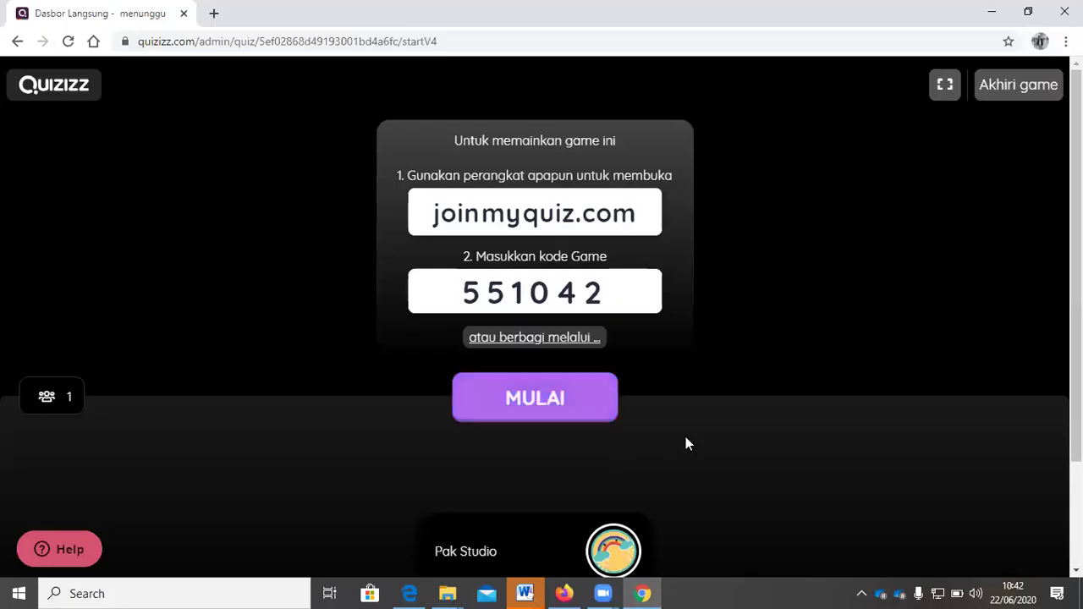
pyautogui.scroll(-2, 690, 436)
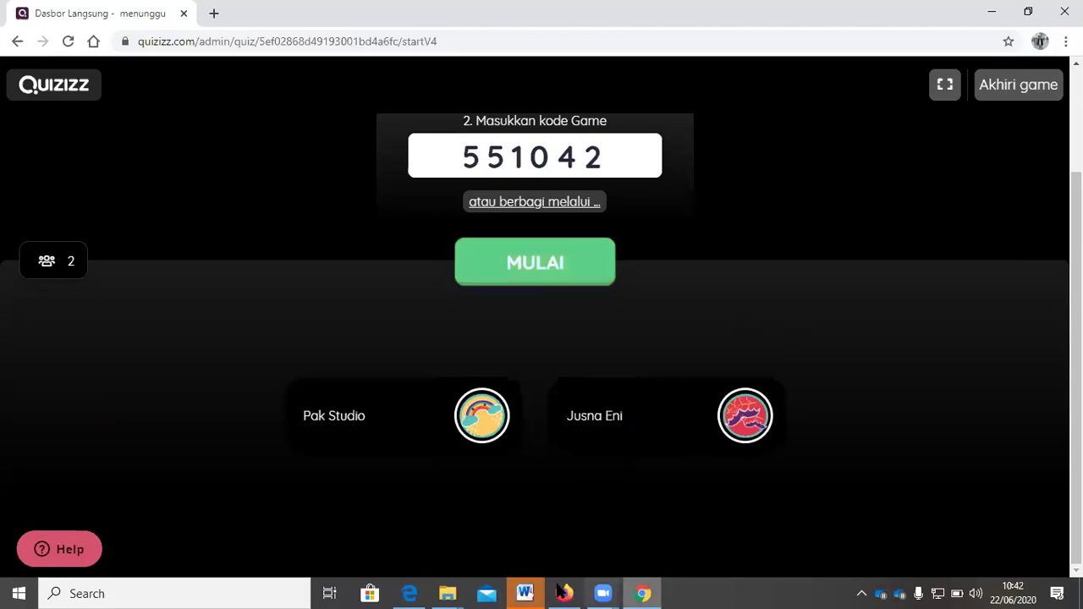
# - Send the copied game link twice to the Pelatihan Guru Digital 3 group in WhatsApp Web
pyautogui.moveTo(569, 592)
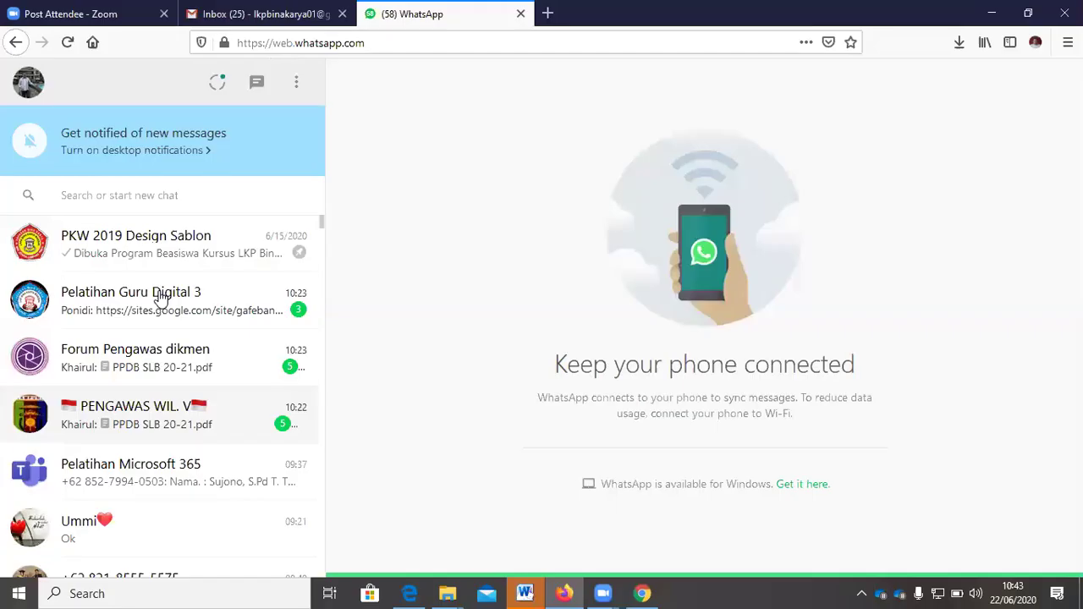
pyautogui.click(160, 299)
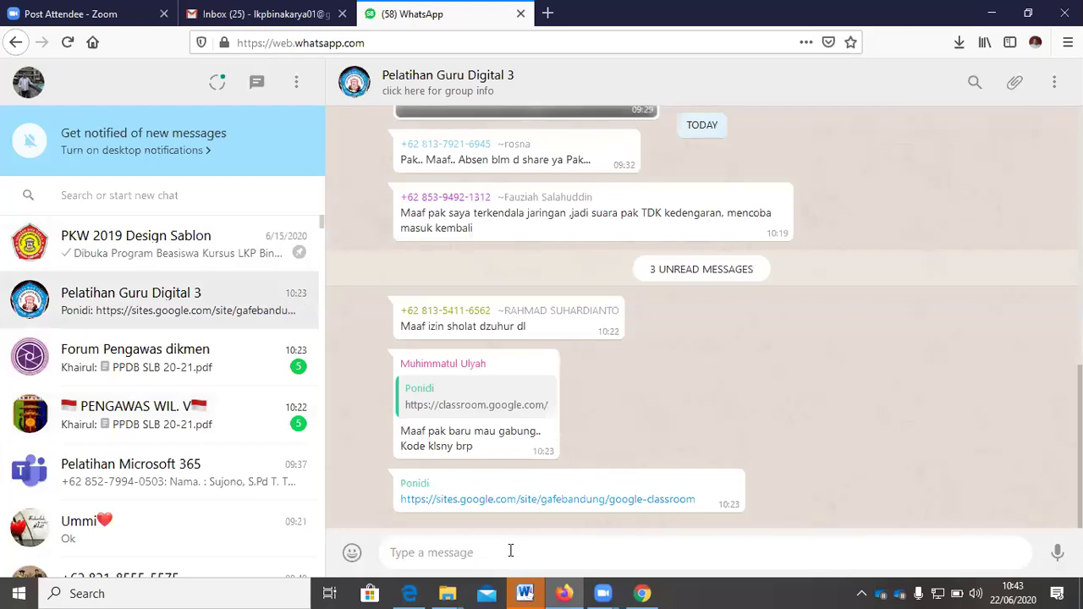
pyautogui.hotkey('ctrl', 'v')
pyautogui.press('Return')
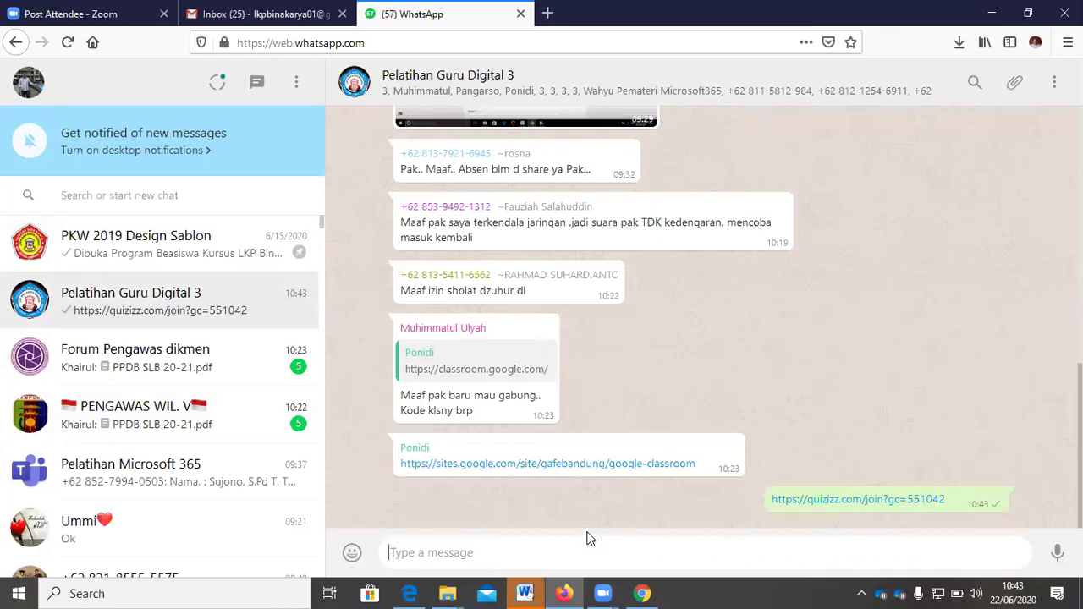
pyautogui.hotkey('ctrl', 'v')
pyautogui.press('Return')
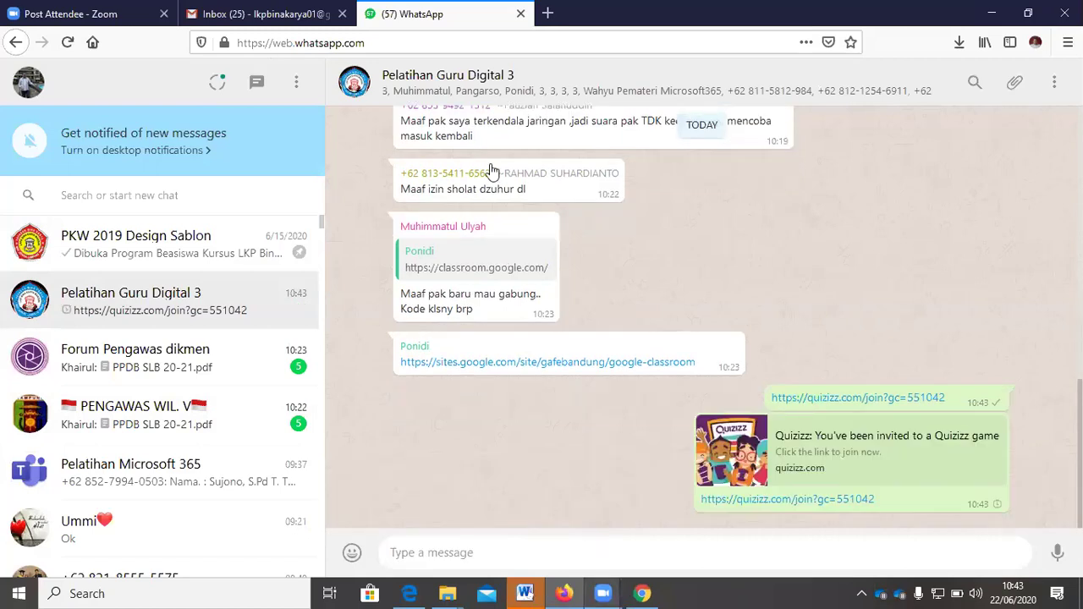
# - Copy the game code from the Quizizz lobby, send it to the WhatsApp group prefixed with "kode :", and return to the lobby
pyautogui.click(626, 592)
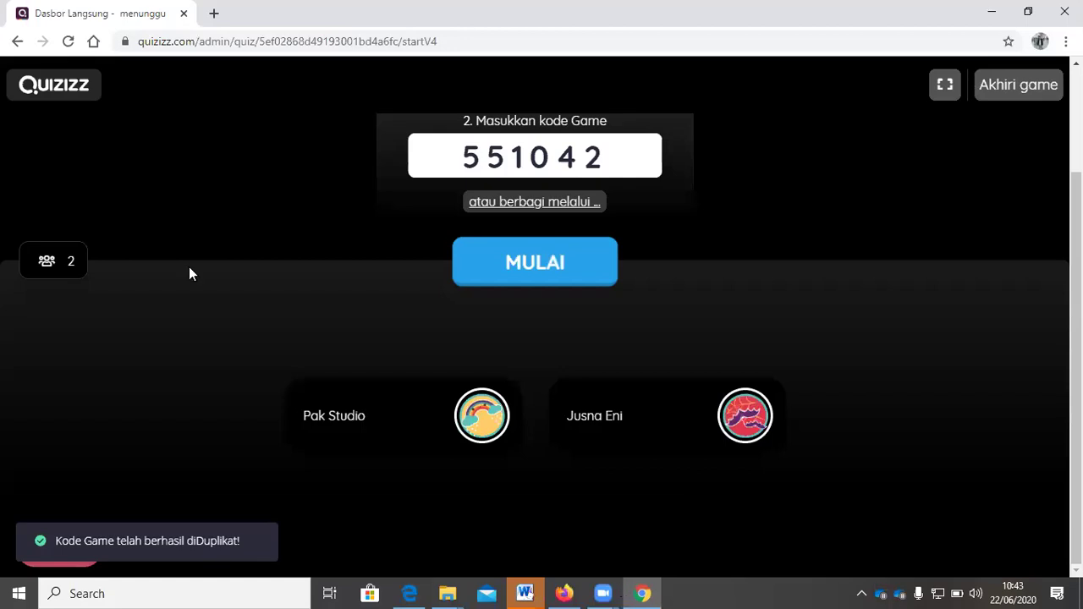
pyautogui.hotkey('alt', 'Tab')
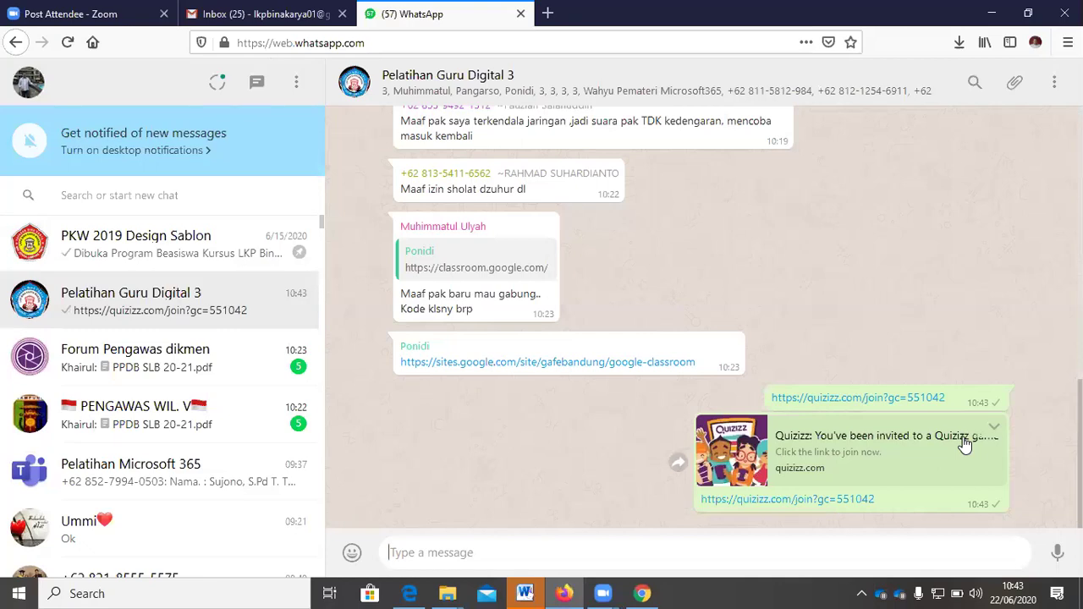
pyautogui.write('kode :')
pyautogui.hotkey('ctrl', 'v')
pyautogui.press('Return')
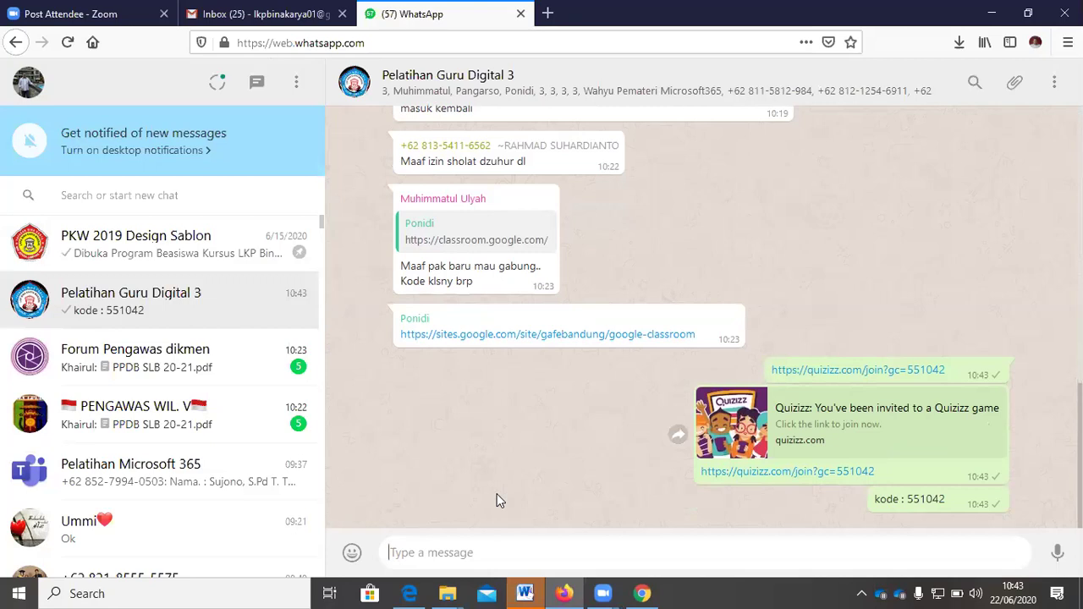
pyautogui.hotkey('alt', 'Tab')
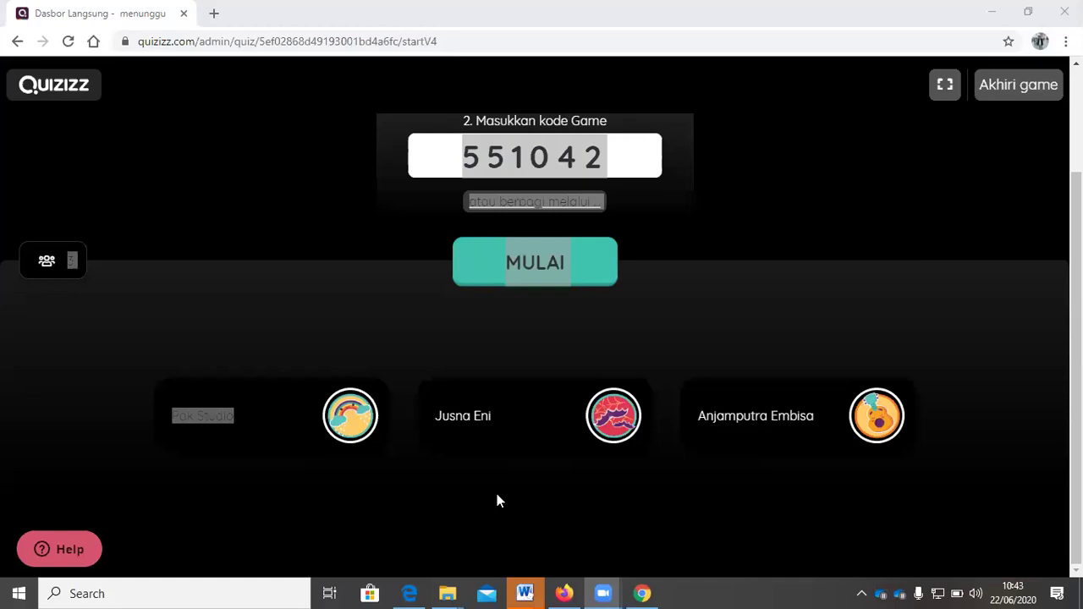
# - Examine the participants joining the lobby and the link and code messages in the WhatsApp group, and return to the lobby
pyautogui.click(622, 525)
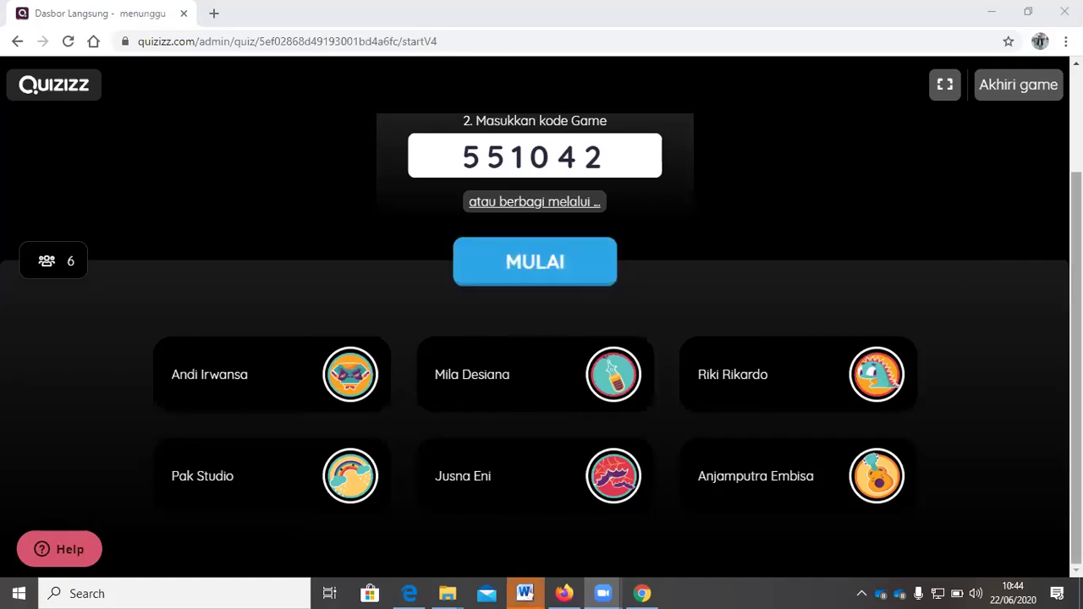
pyautogui.scroll(1, 535, 338)
pyautogui.scroll(-1, 900, 239)
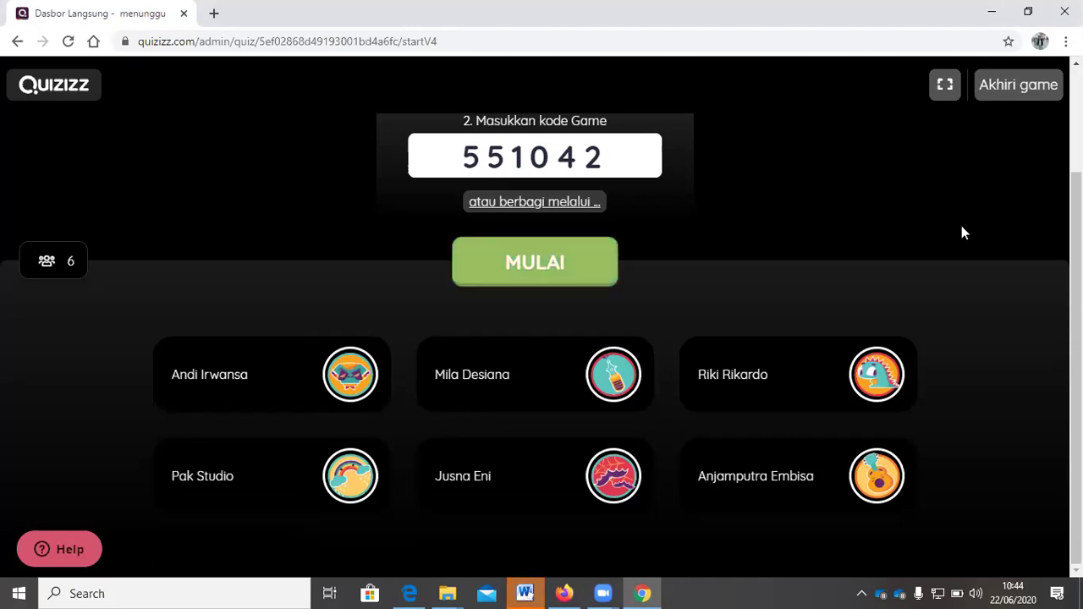
pyautogui.click(603, 592)
pyautogui.moveTo(667, 503)
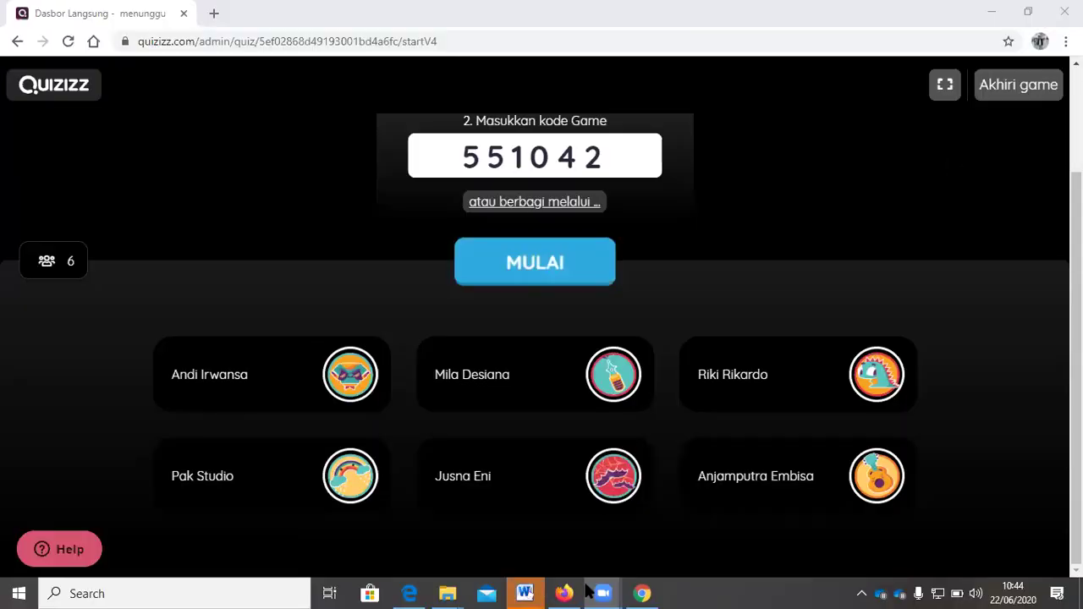
pyautogui.moveTo(567, 593)
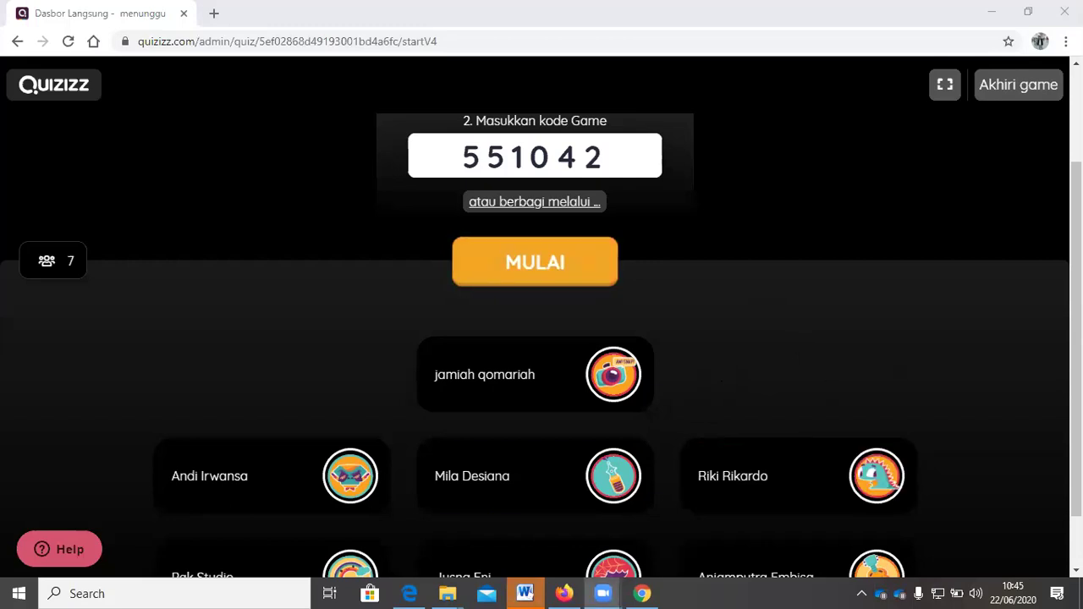
pyautogui.scroll(-1, 535, 338)
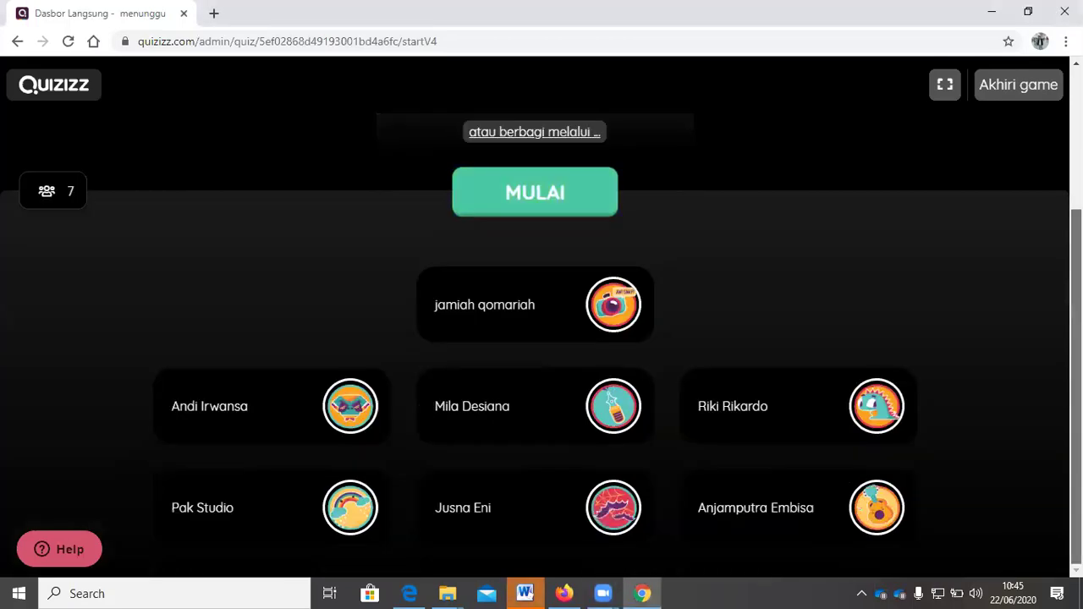
pyautogui.scroll(1, 535, 339)
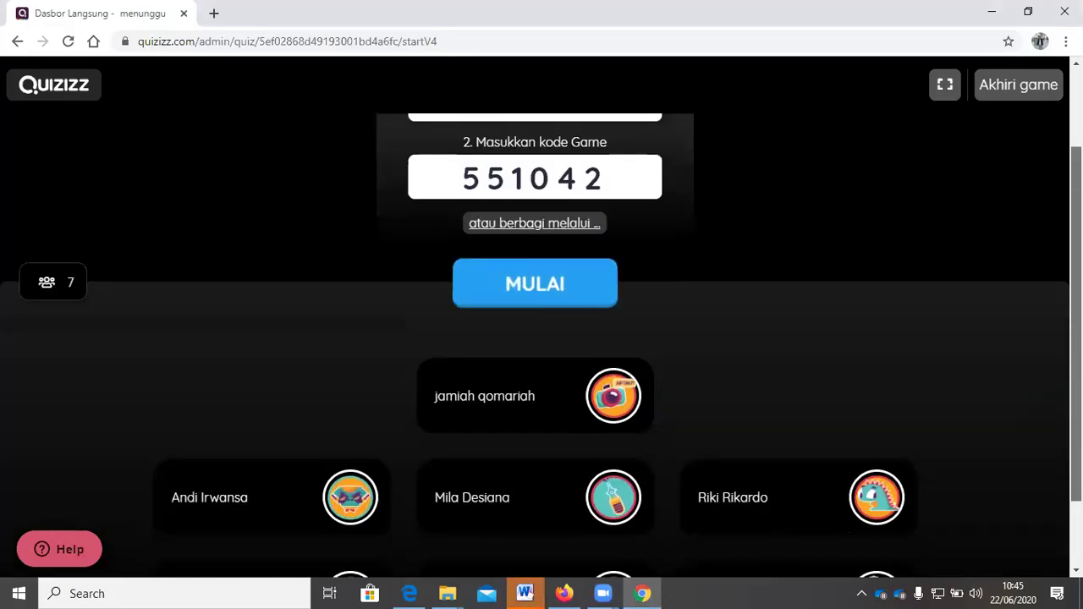
pyautogui.scroll(1, 542, 347)
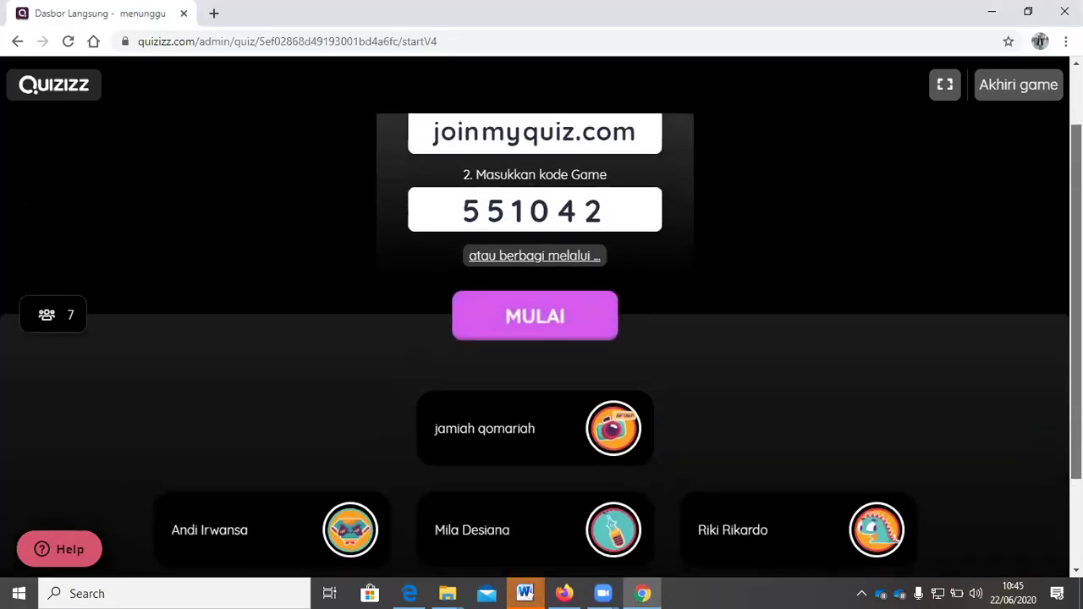
pyautogui.scroll(-1, 542, 346)
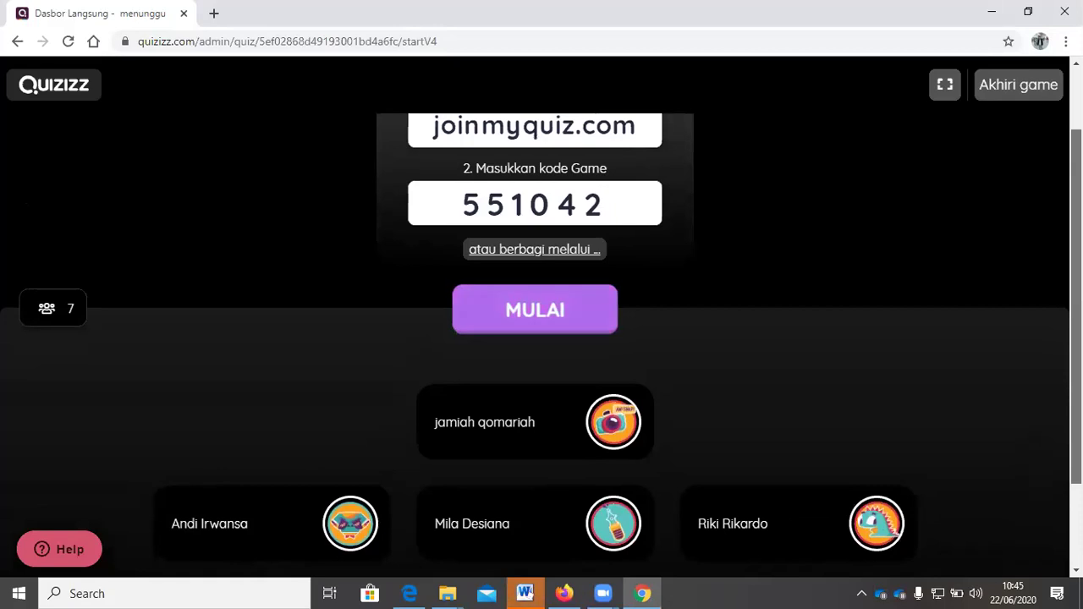
pyautogui.moveTo(872, 461)
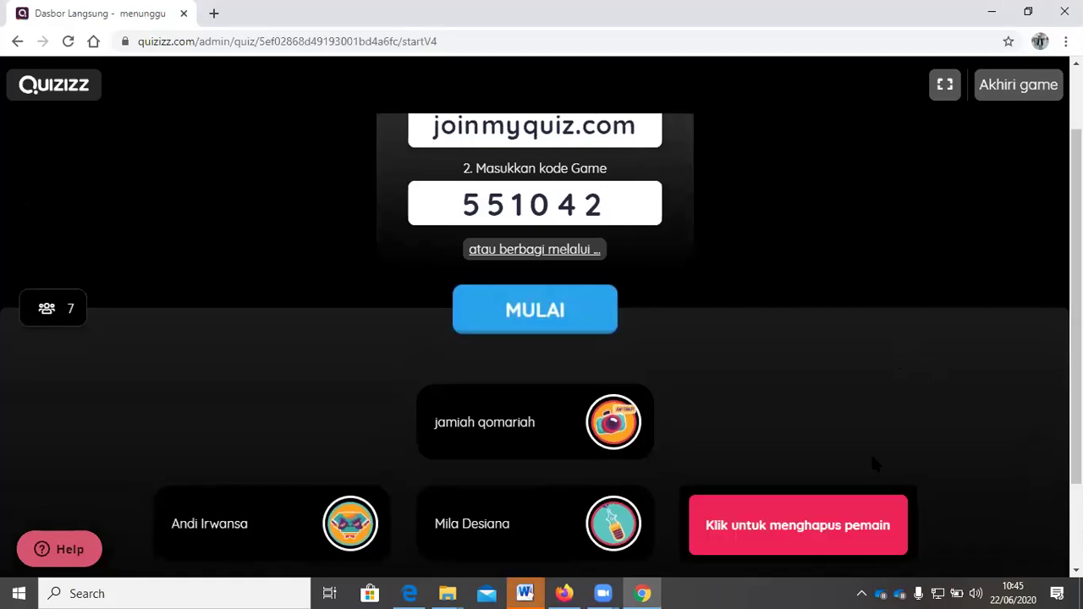
pyautogui.click(563, 593)
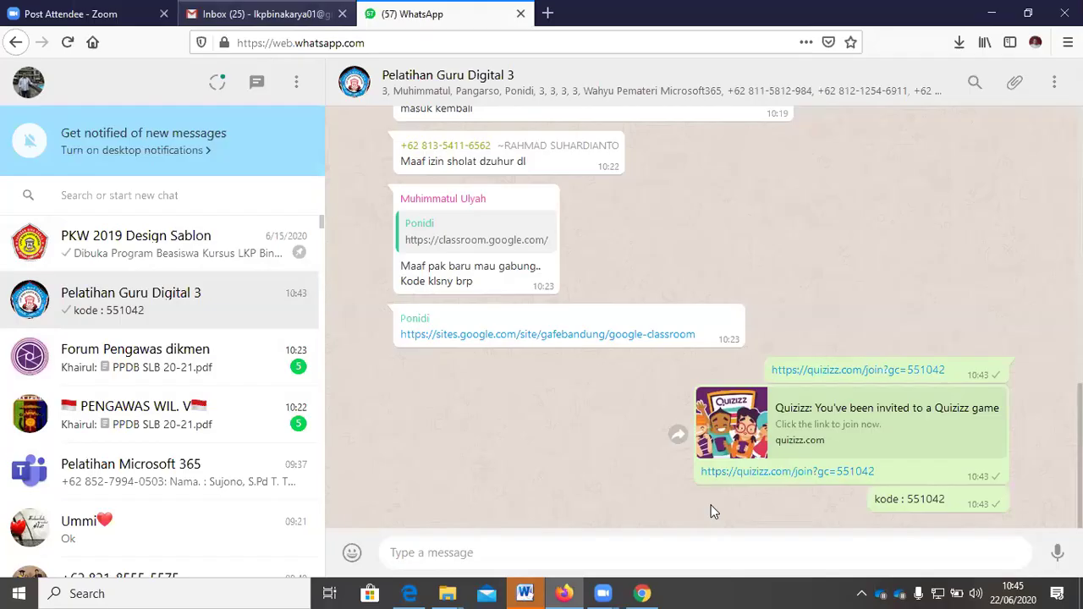
pyautogui.click(640, 592)
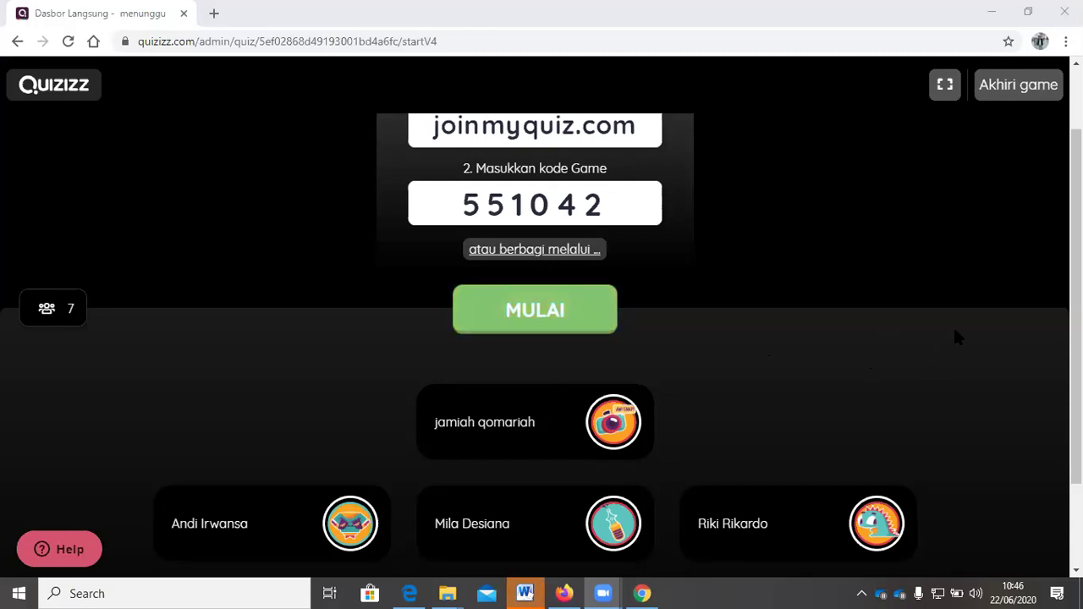
# - Review the list of joined players in the waiting lobby and start the live game
pyautogui.scroll(-2, 965, 328)
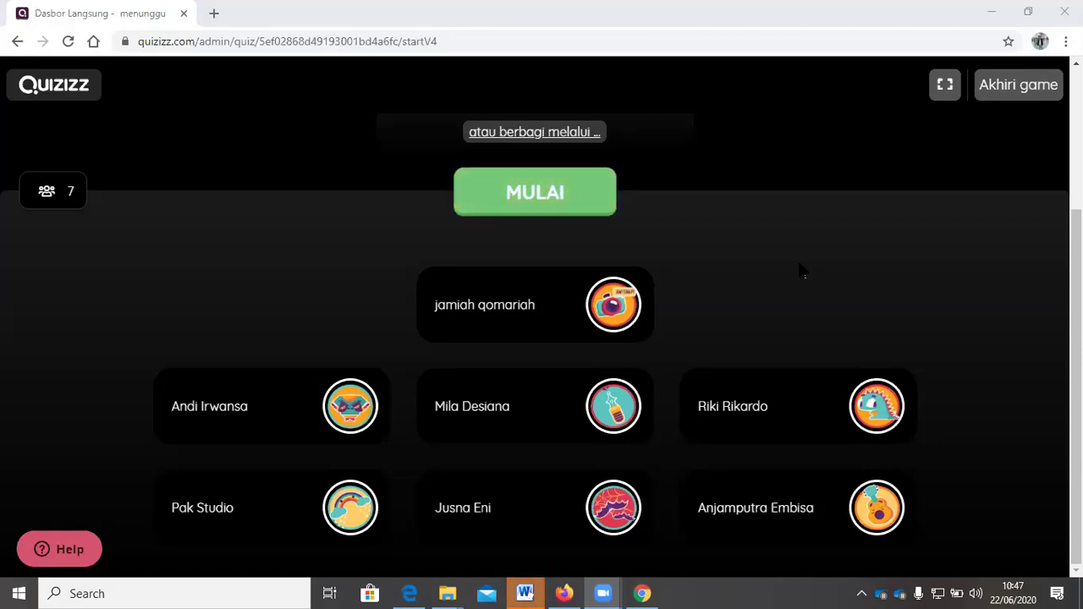
pyautogui.scroll(2, 802, 271)
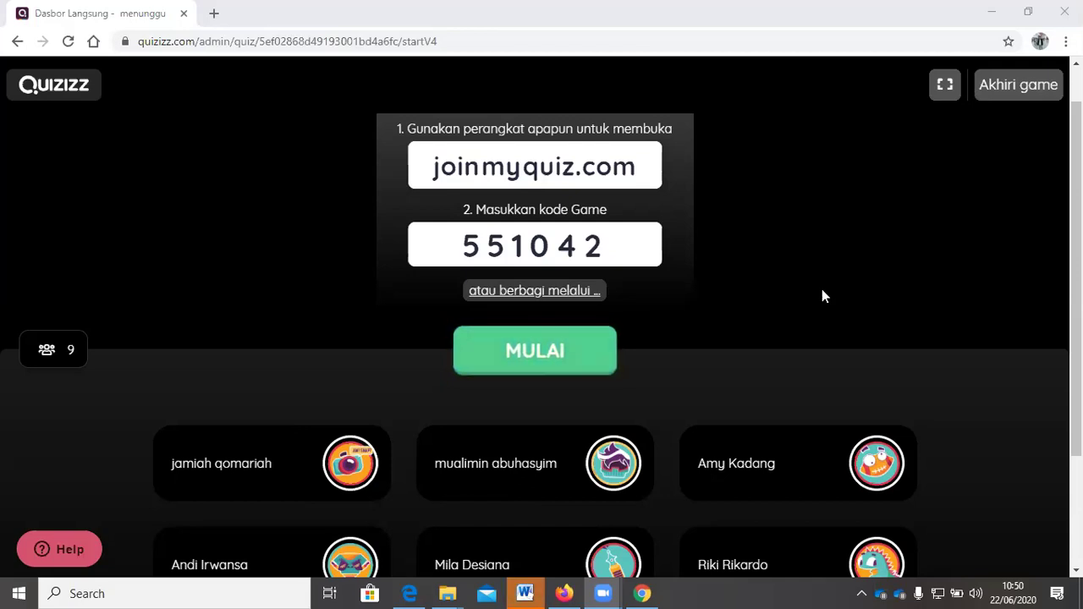
pyautogui.scroll(-2, 847, 226)
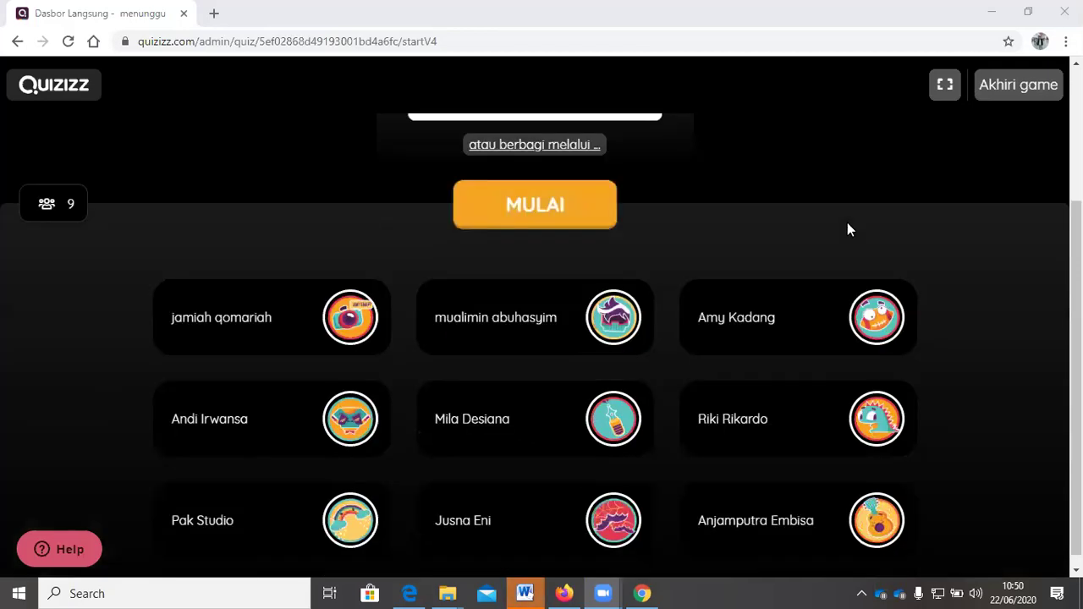
pyautogui.scroll(3, 848, 227)
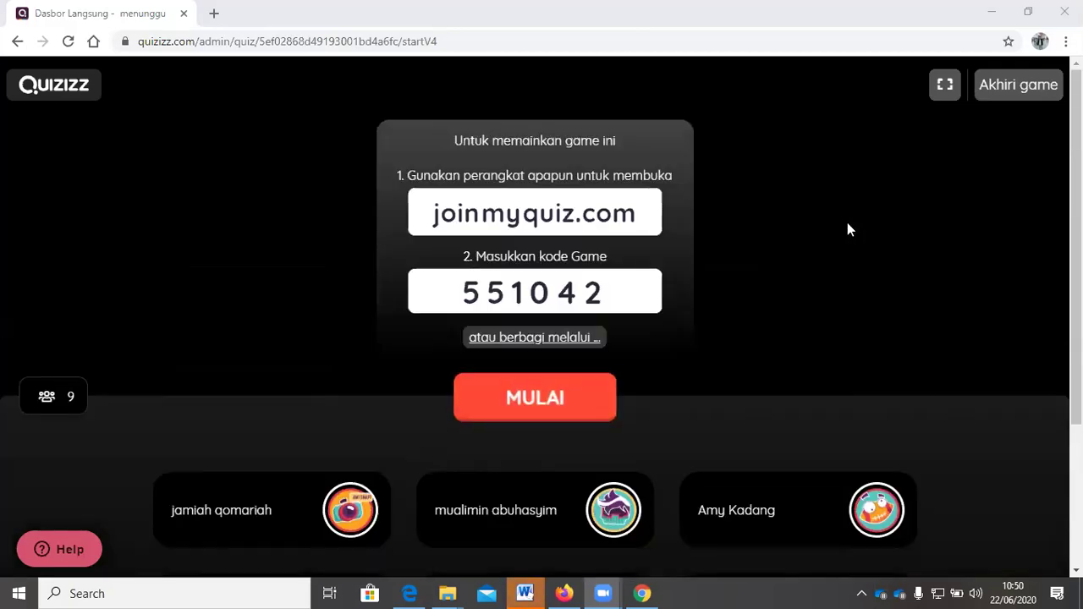
pyautogui.scroll(-1, 848, 225)
pyautogui.scroll(1, 848, 225)
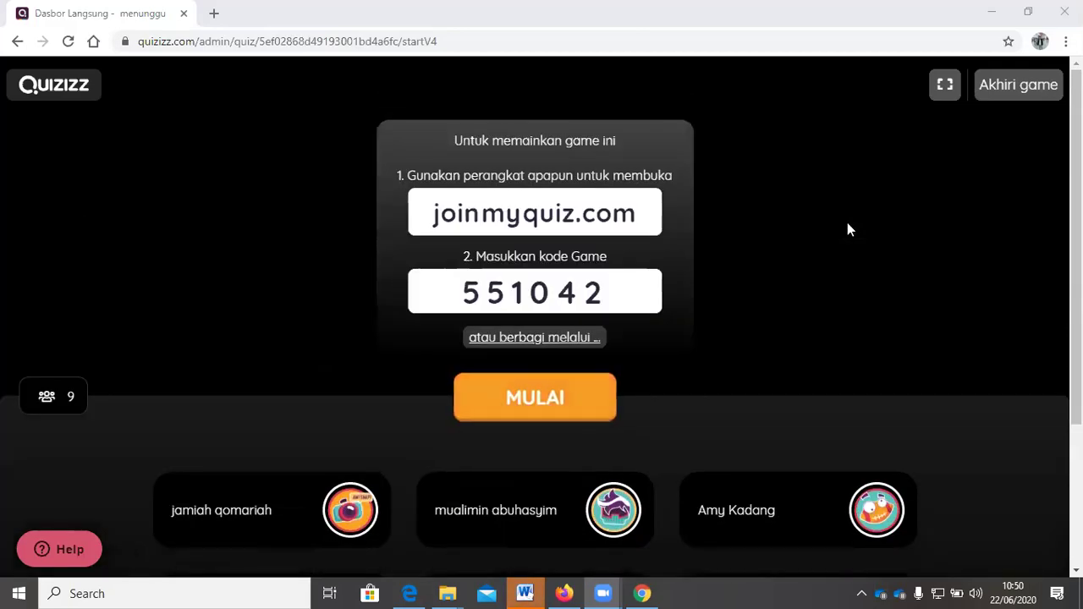
pyautogui.scroll(-1, 847, 223)
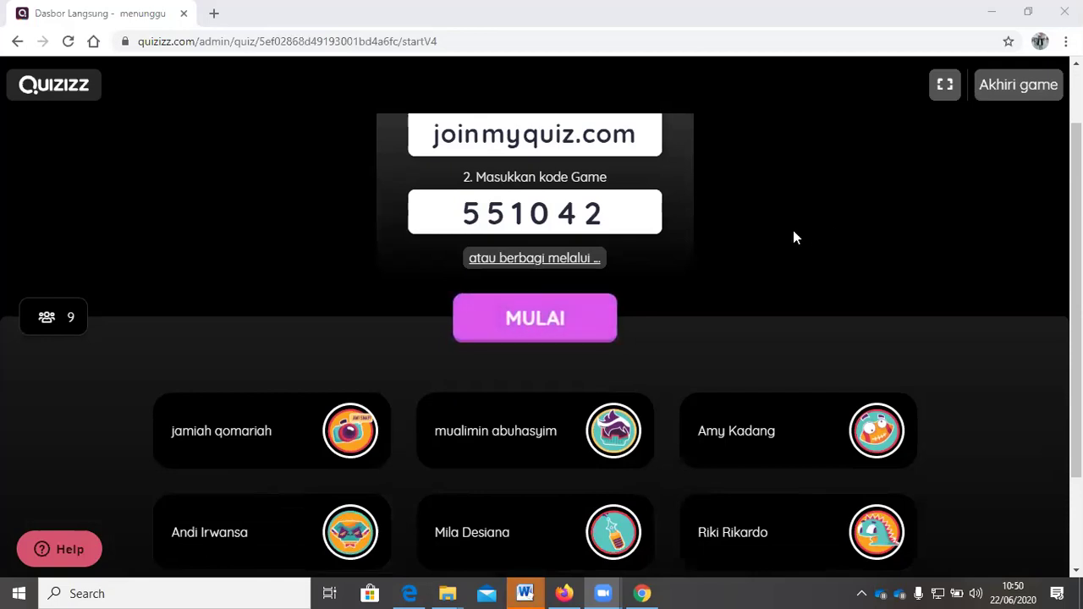
pyautogui.scroll(-1, 766, 240)
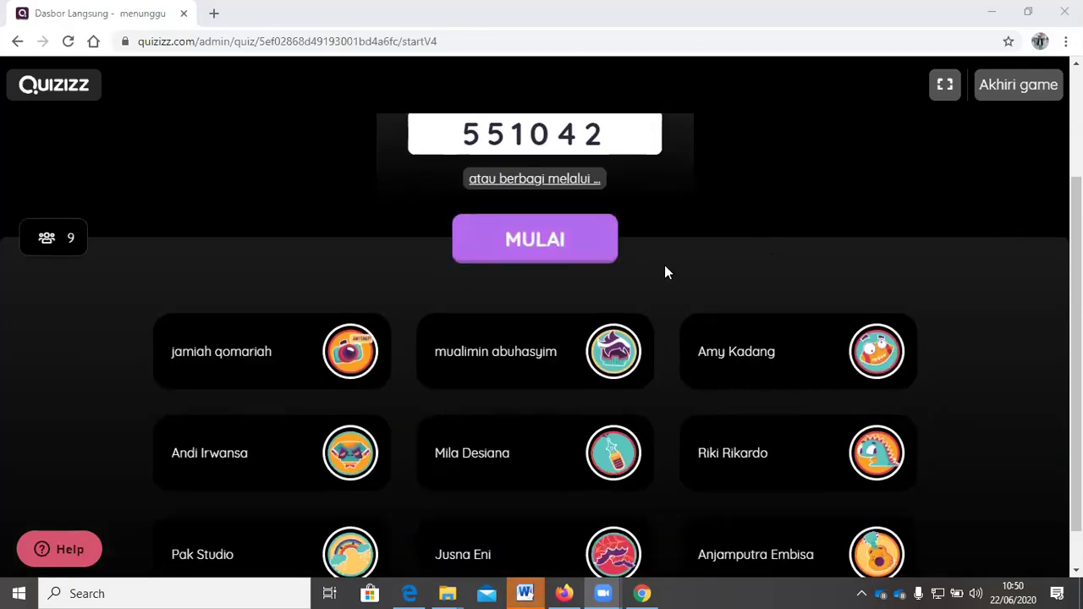
pyautogui.click(544, 245)
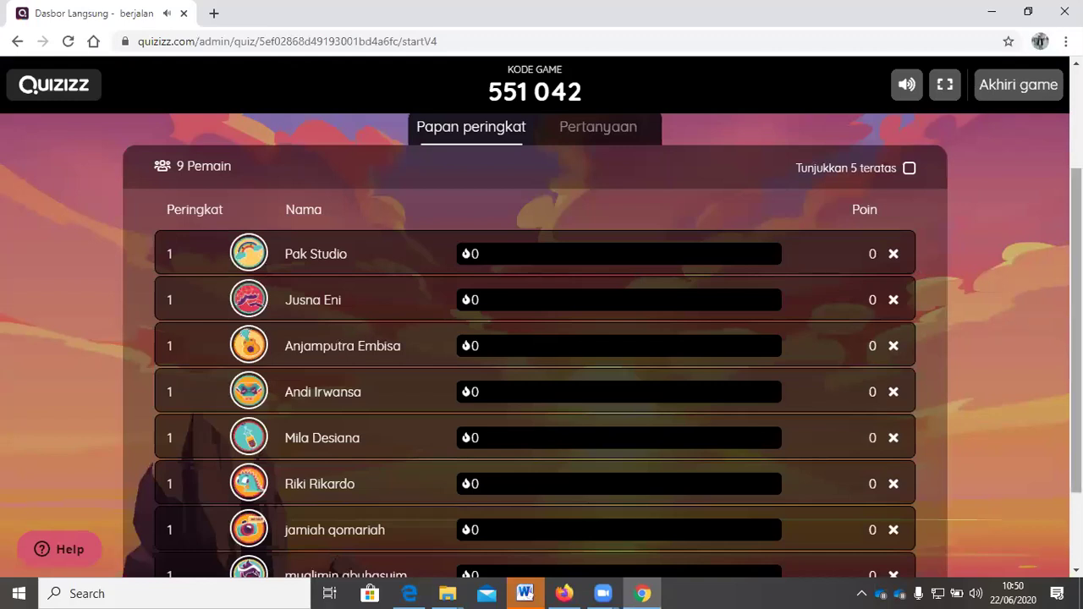
# - Monitor the players' ranks, points and answer progress on the live leaderboard while the game runs
pyautogui.scroll(-2, 535, 347)
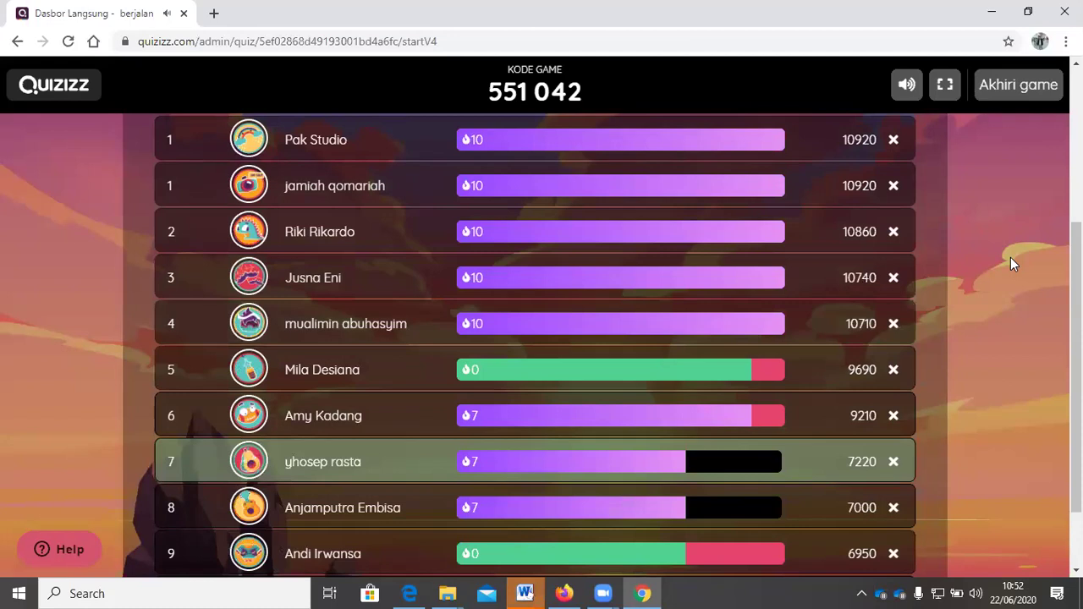
pyautogui.scroll(-1, 1010, 257)
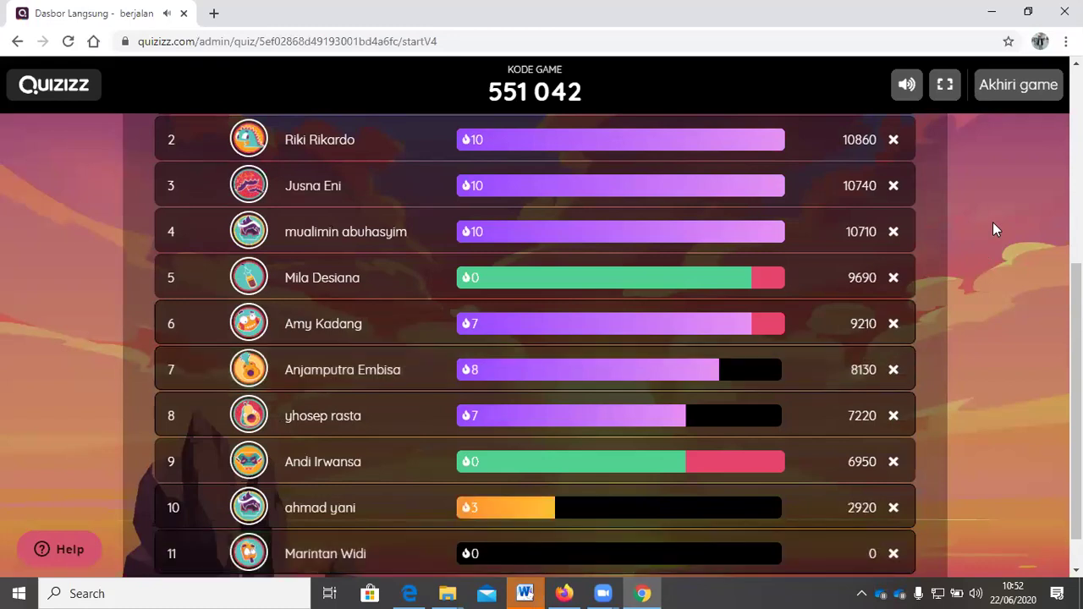
pyautogui.scroll(3, 974, 240)
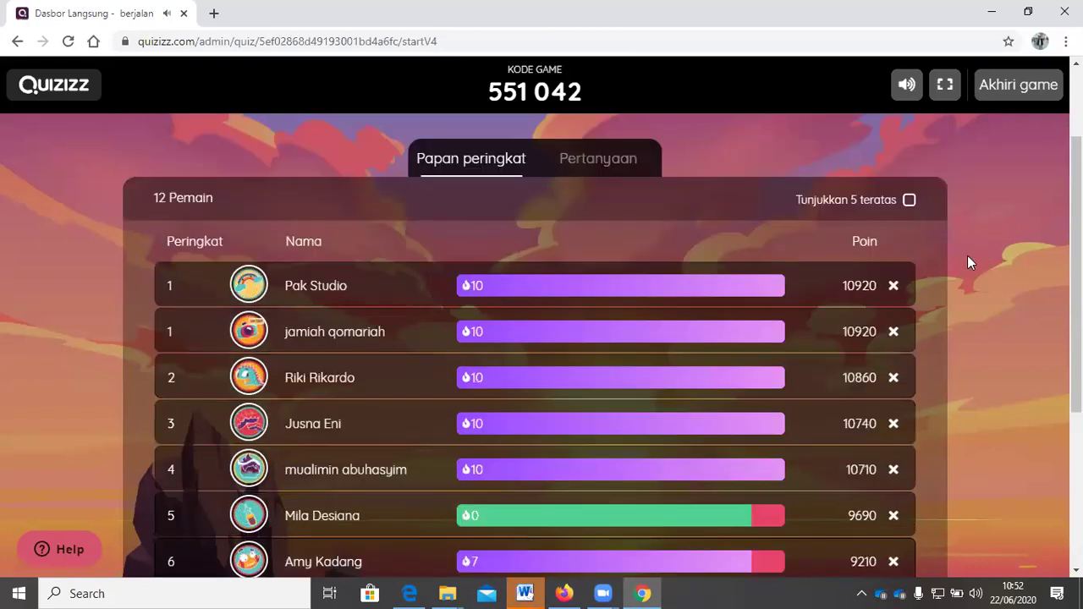
pyautogui.scroll(-4, 988, 236)
pyautogui.scroll(3, 994, 240)
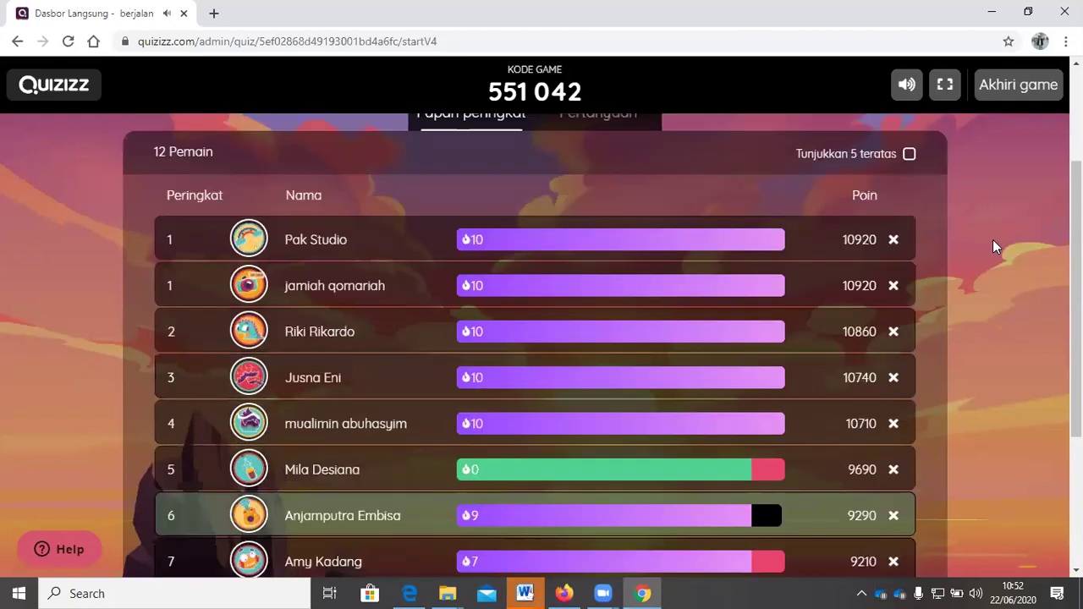
pyautogui.scroll(-1, 993, 239)
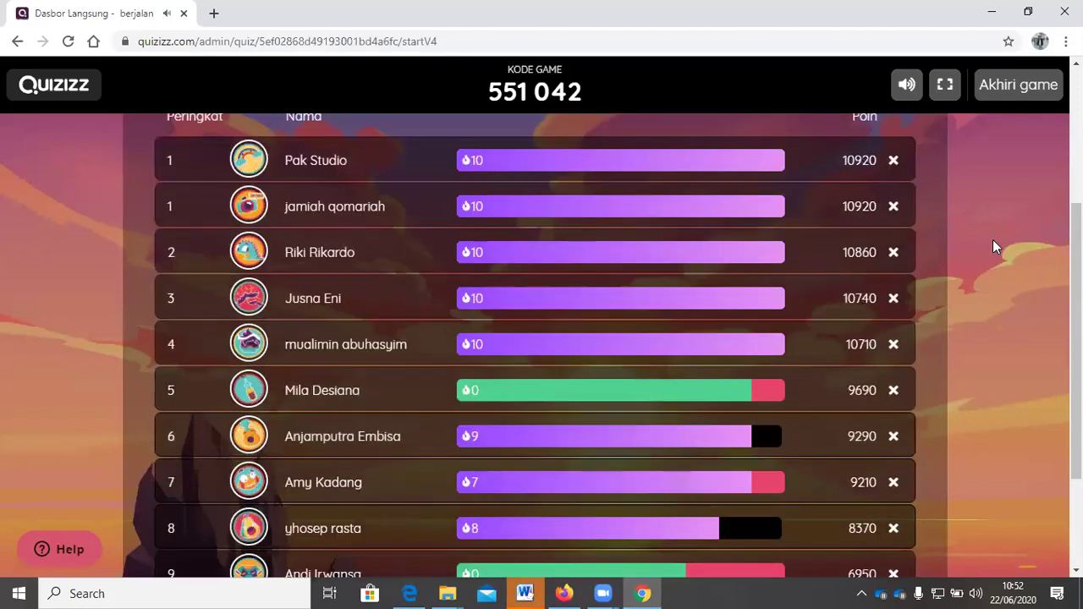
pyautogui.scroll(-2, 995, 234)
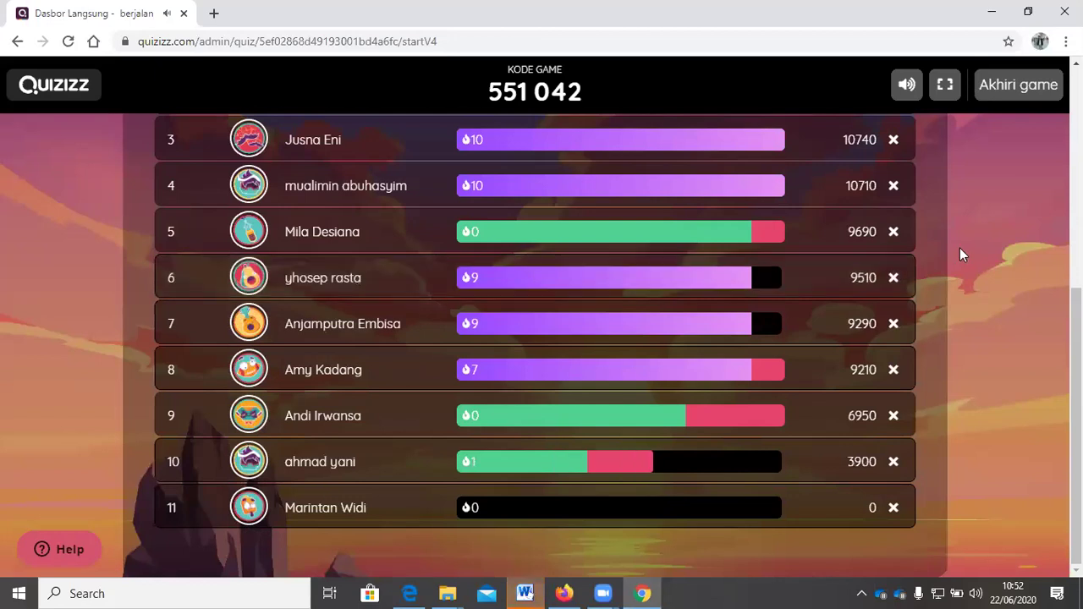
pyautogui.scroll(3, 959, 250)
pyautogui.scroll(-3, 959, 254)
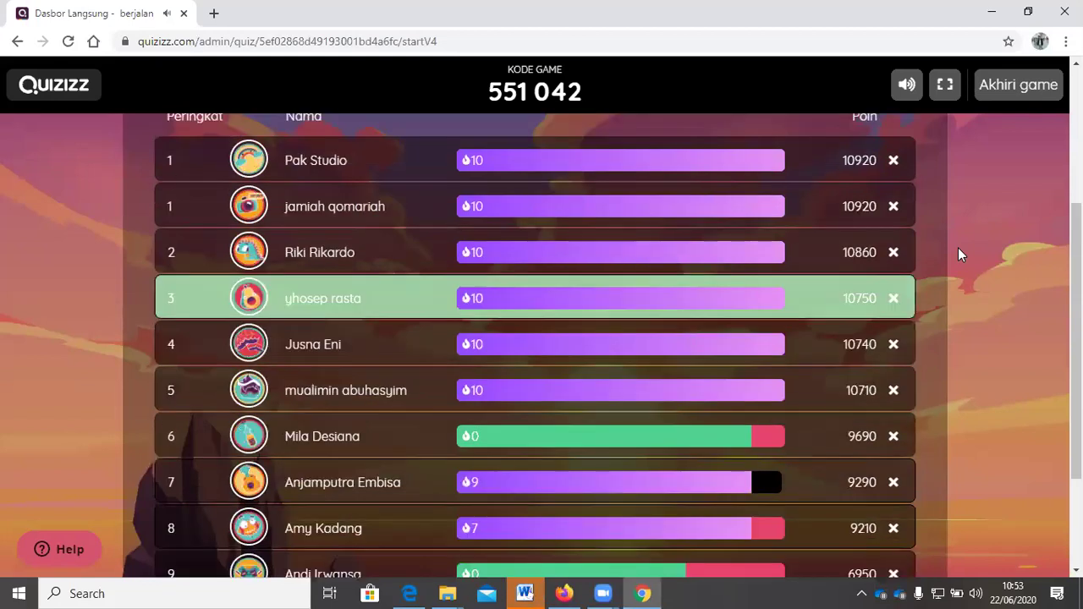
pyautogui.scroll(1, 958, 254)
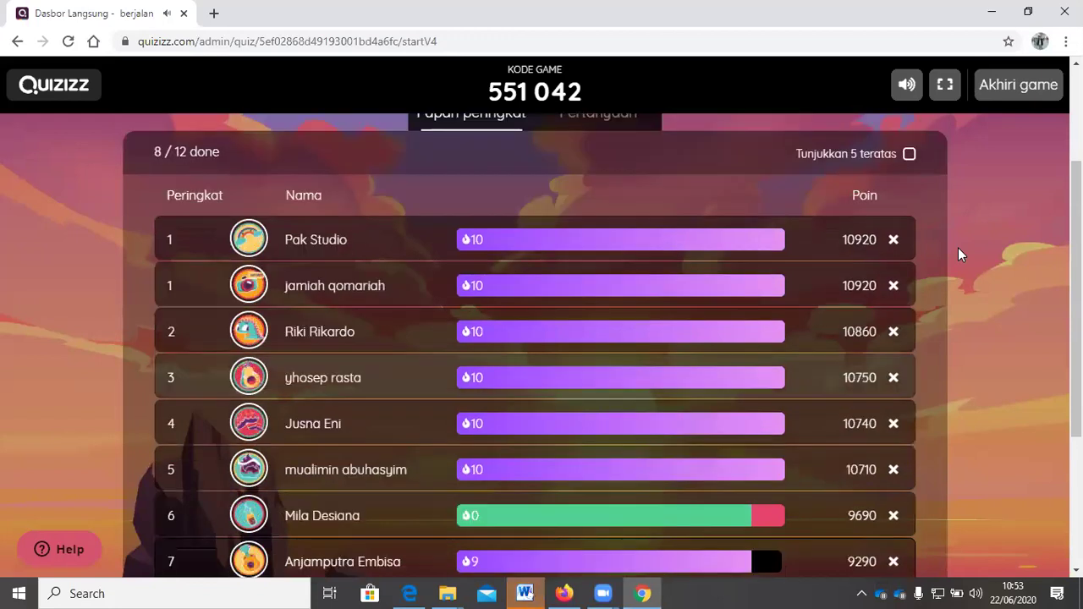
pyautogui.scroll(-3, 958, 247)
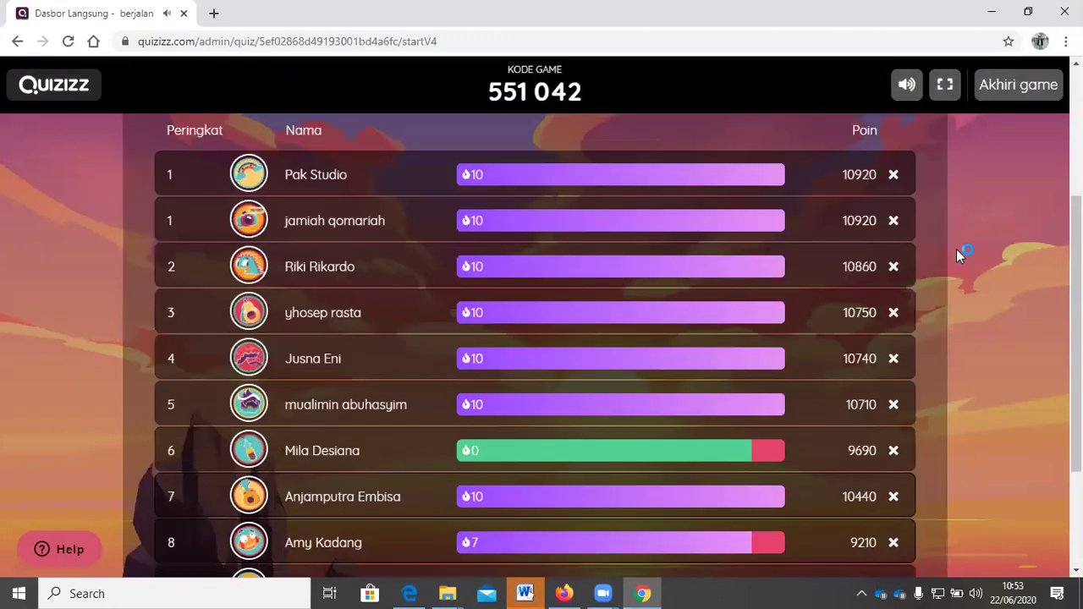
pyautogui.scroll(-2, 956, 249)
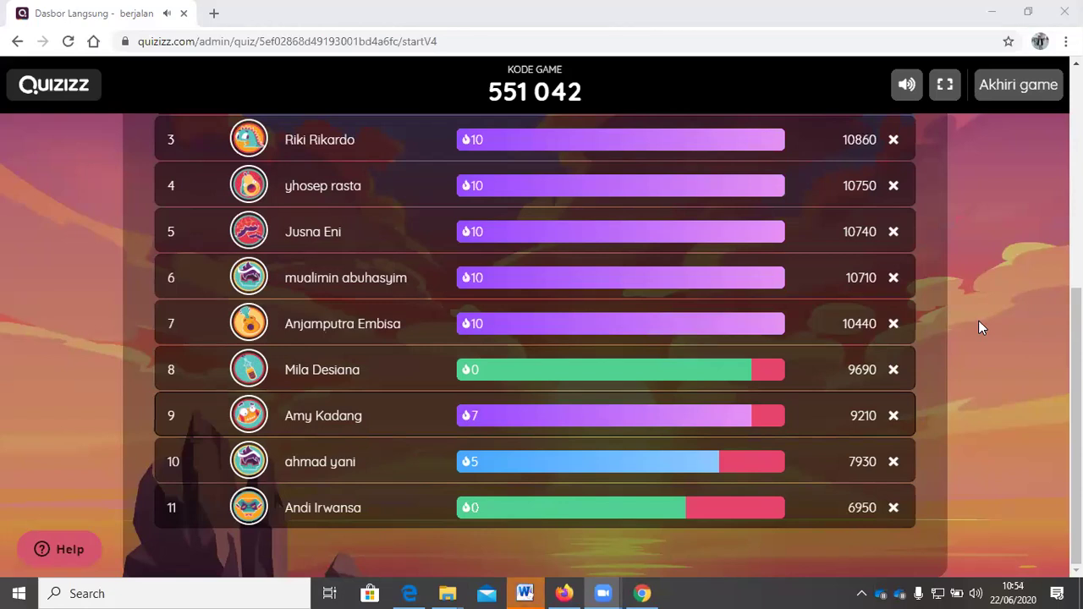
pyautogui.scroll(5, 978, 320)
pyautogui.scroll(-3, 1006, 191)
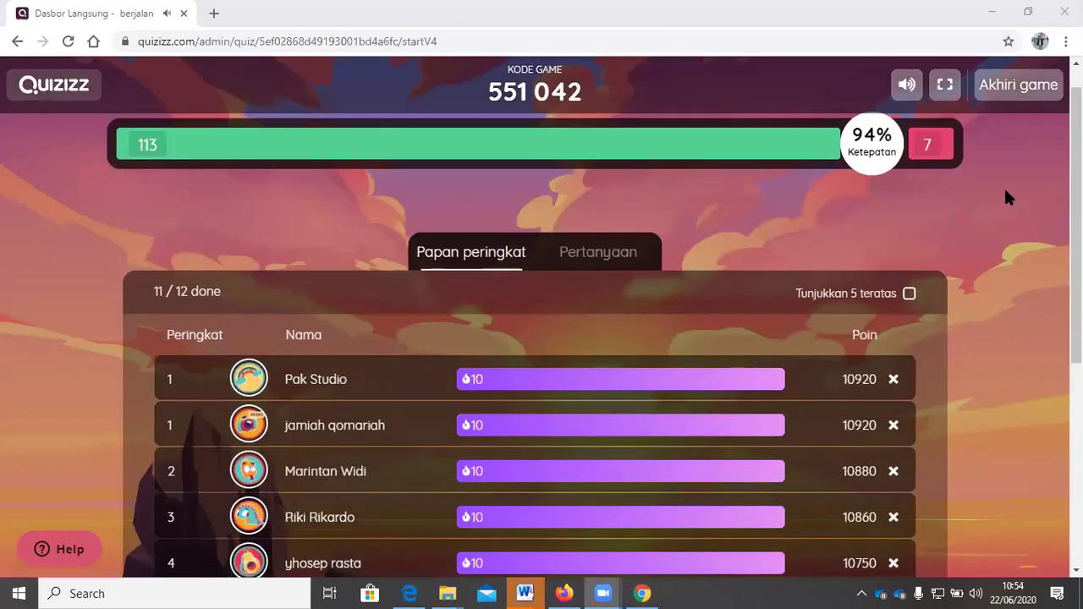
pyautogui.scroll(1, 989, 169)
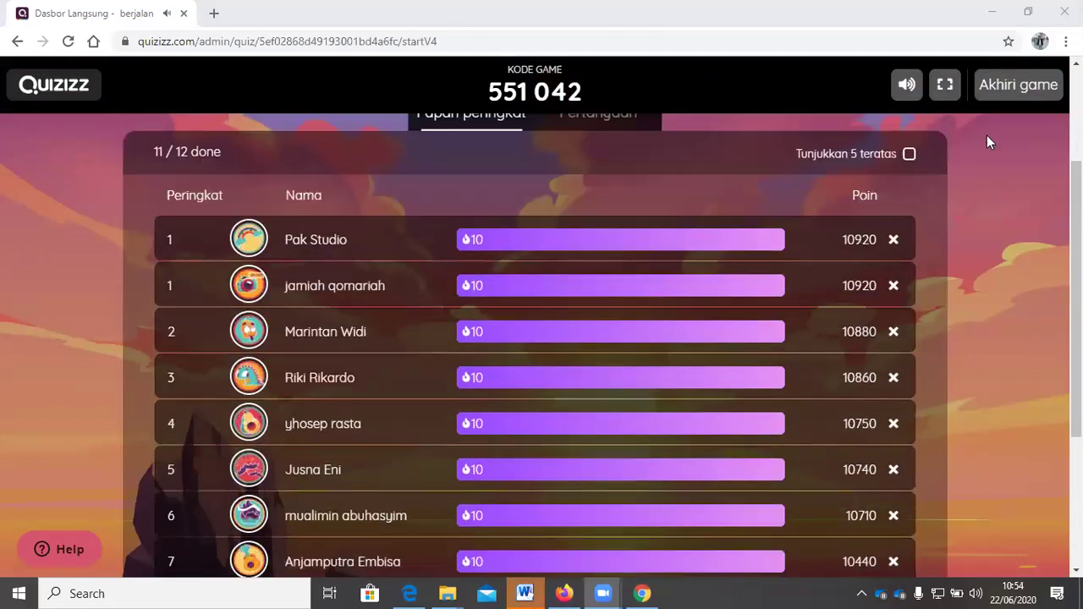
# - End the live game, confirming the end, and review the summary table of each player's score and answers per question
pyautogui.click(1007, 91)
pyautogui.click(1007, 91)
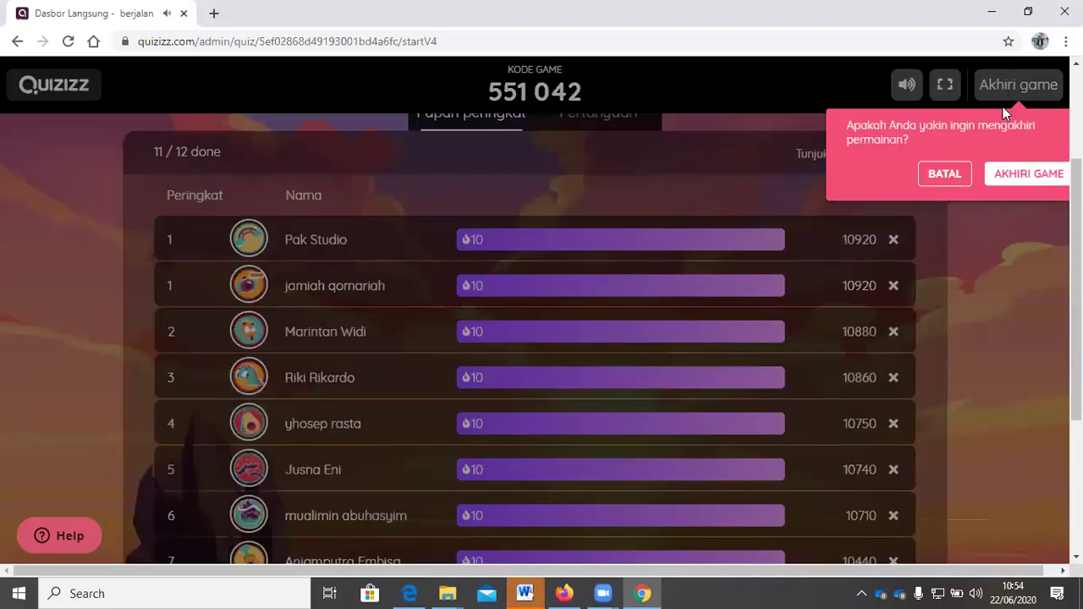
pyautogui.click(1016, 178)
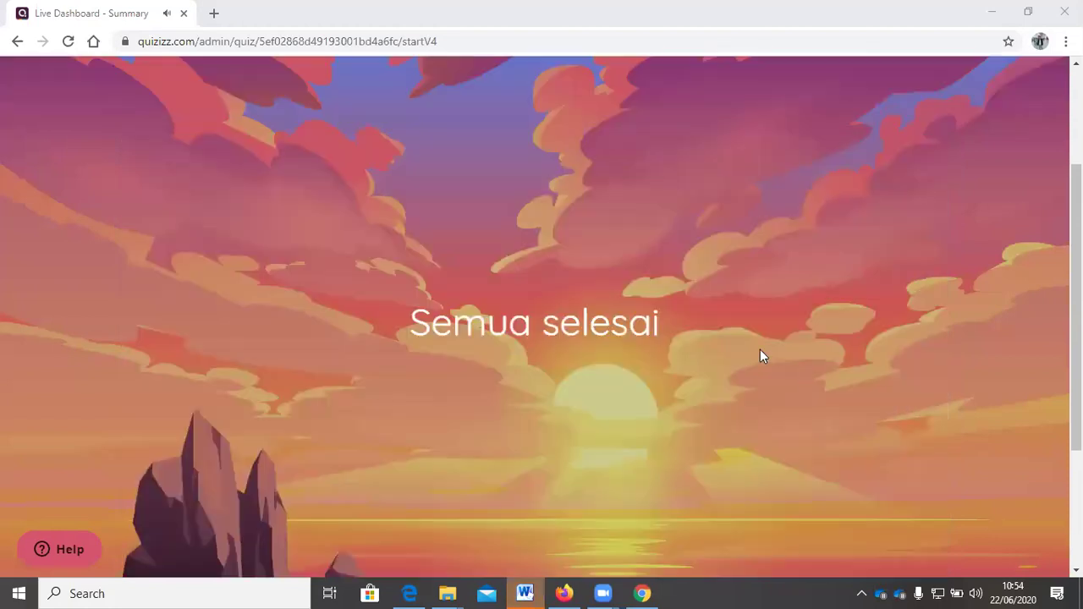
pyautogui.click(624, 401)
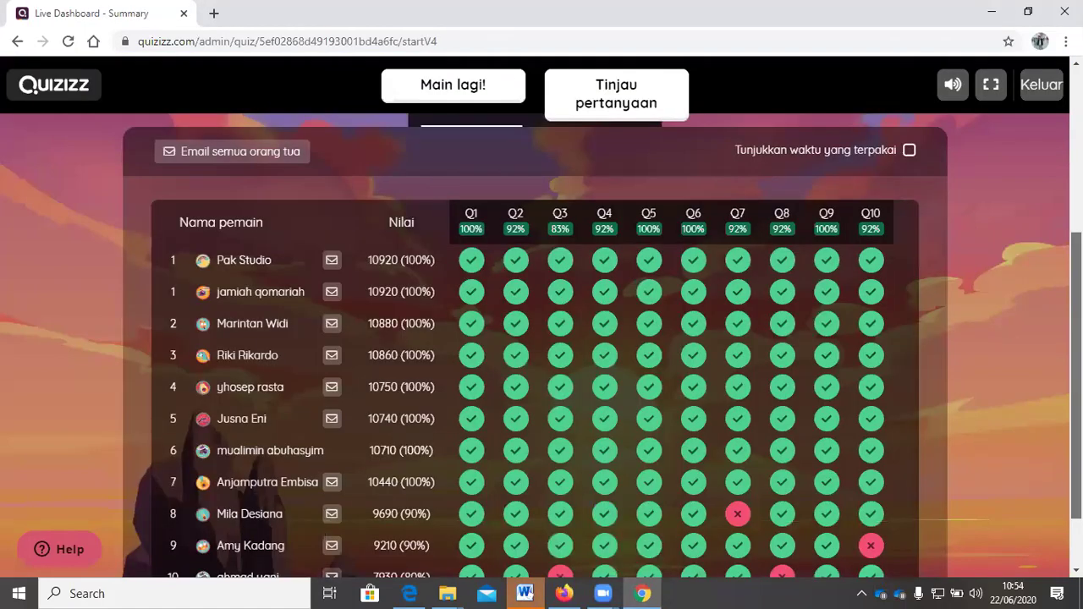
pyautogui.scroll(-1, 542, 355)
pyautogui.scroll(-1, 542, 355)
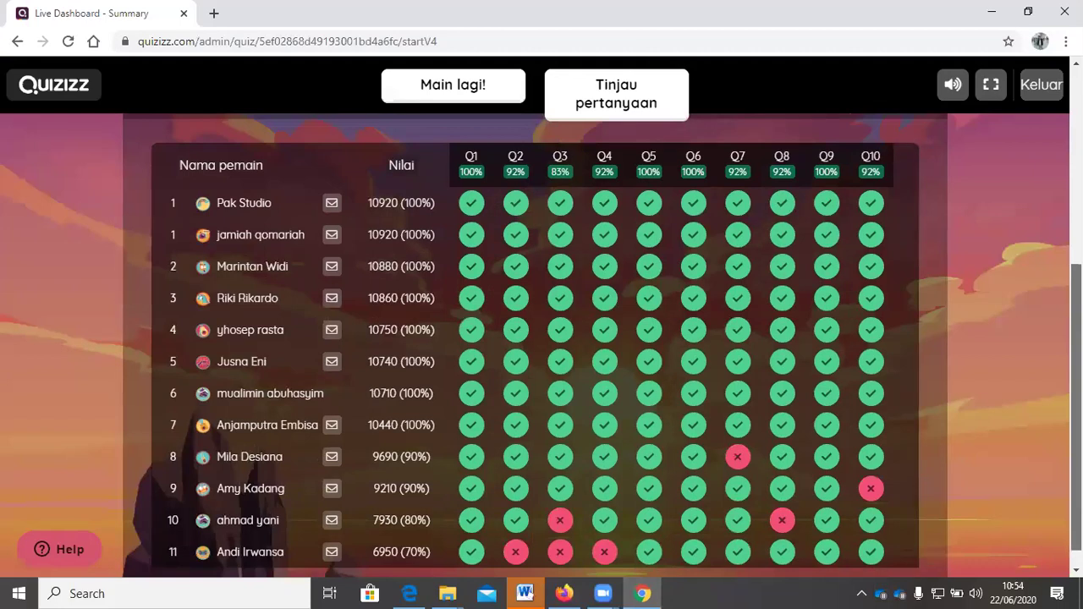
# - Examine the players' correct and wrong answers in the results table, including the details of individual answers
pyautogui.scroll(-1, 542, 355)
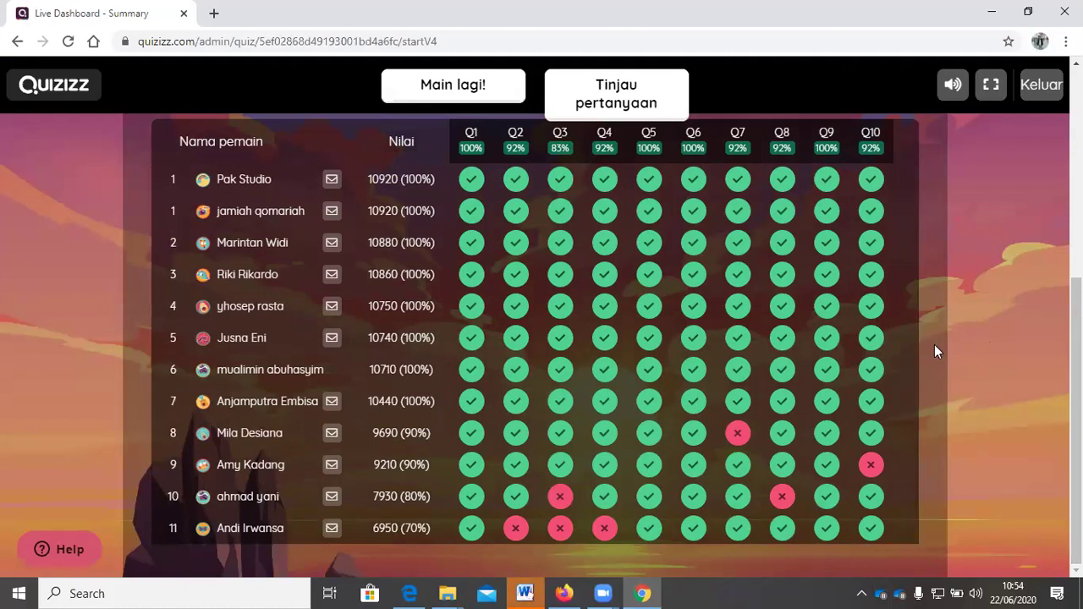
pyautogui.scroll(2, 857, 349)
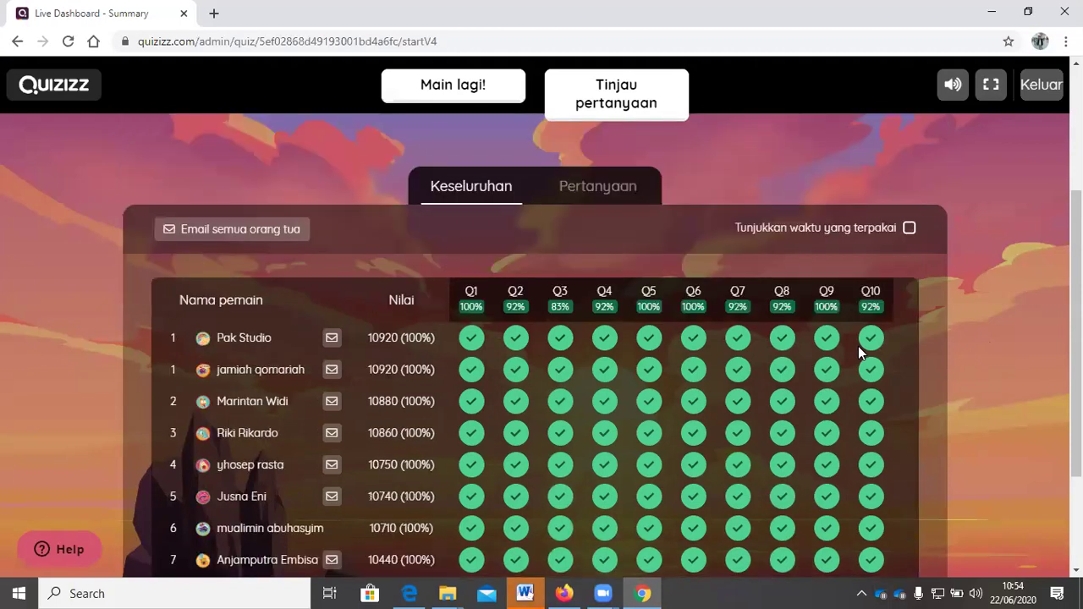
pyautogui.scroll(-1, 860, 354)
pyautogui.scroll(-1, 869, 343)
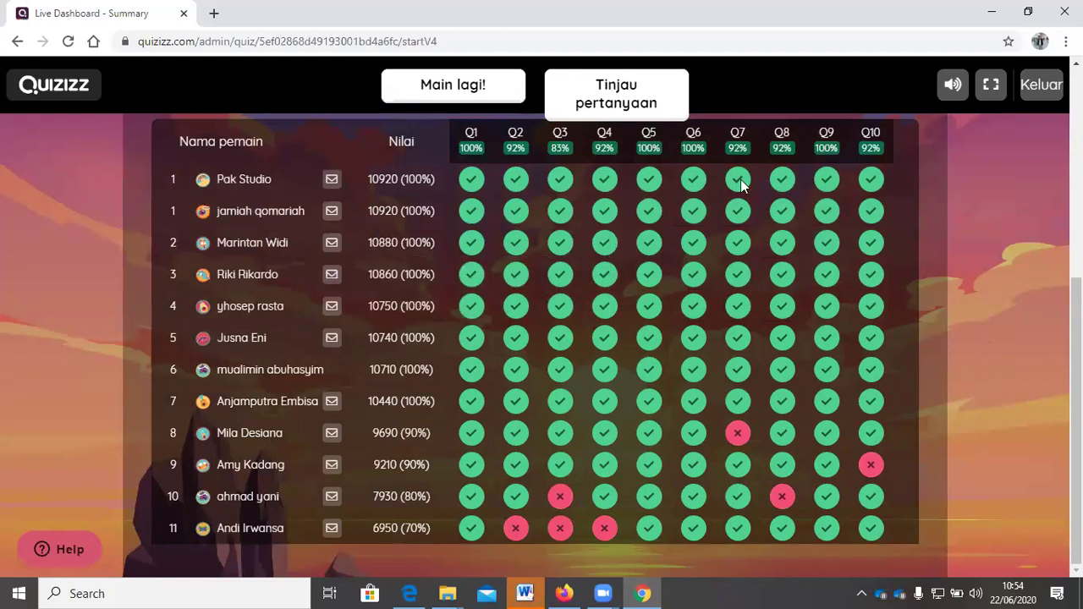
pyautogui.moveTo(516, 211)
pyautogui.moveTo(473, 536)
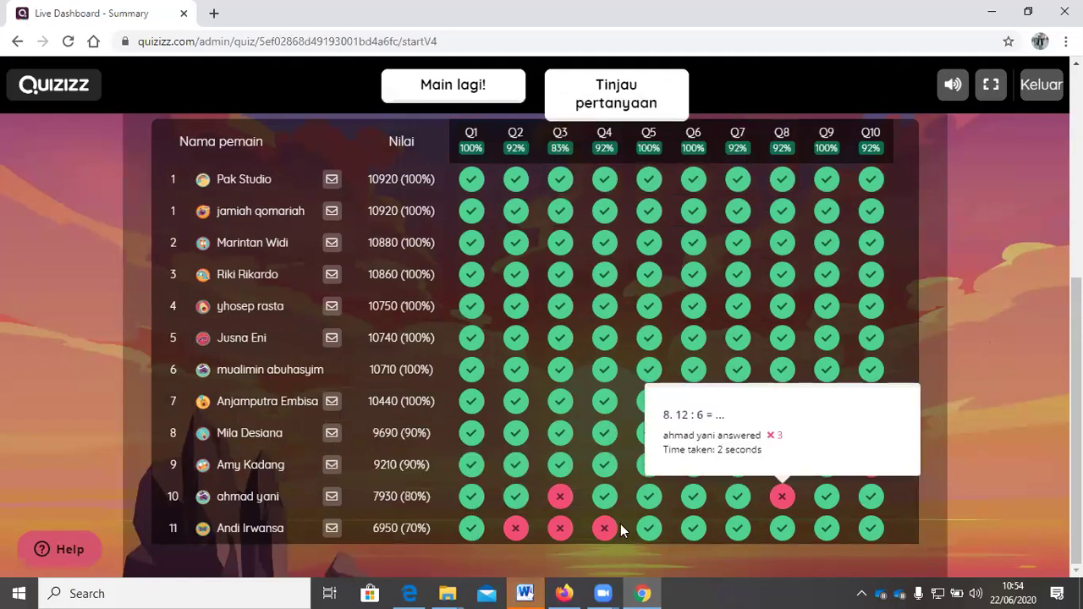
# - Review the game summary cards, inspect the answer breakdown of the hardest question and the one after it, and close the question view
pyautogui.scroll(5, 904, 380)
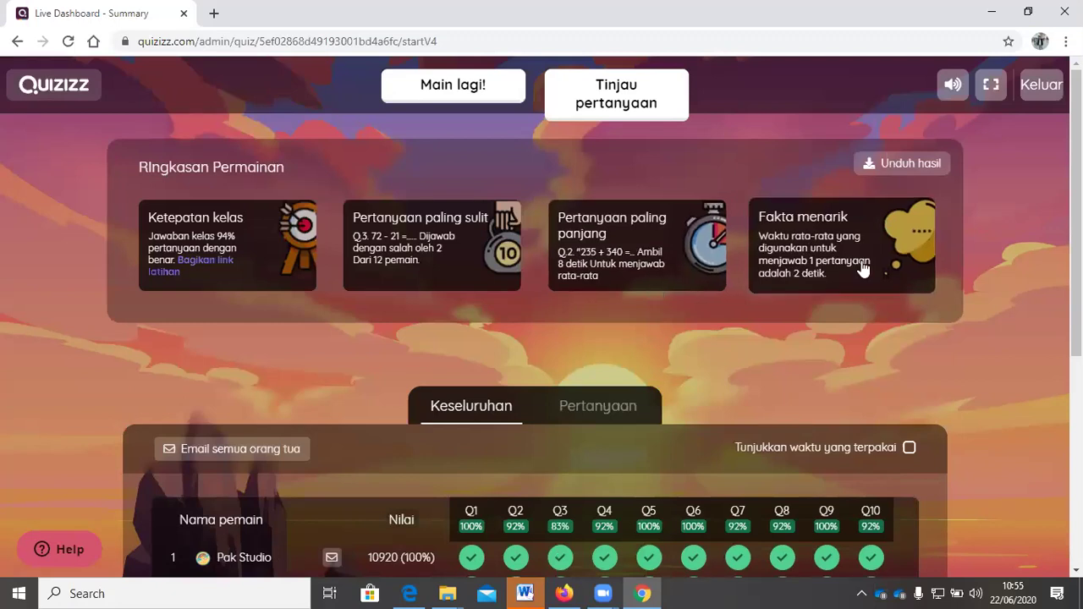
pyautogui.click(910, 169)
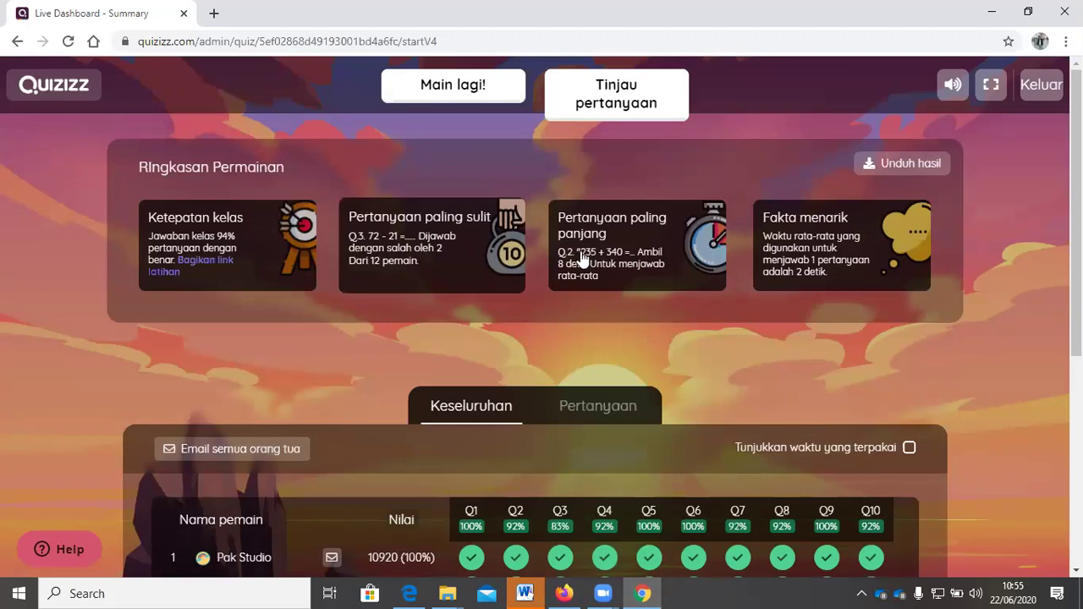
pyautogui.click(437, 258)
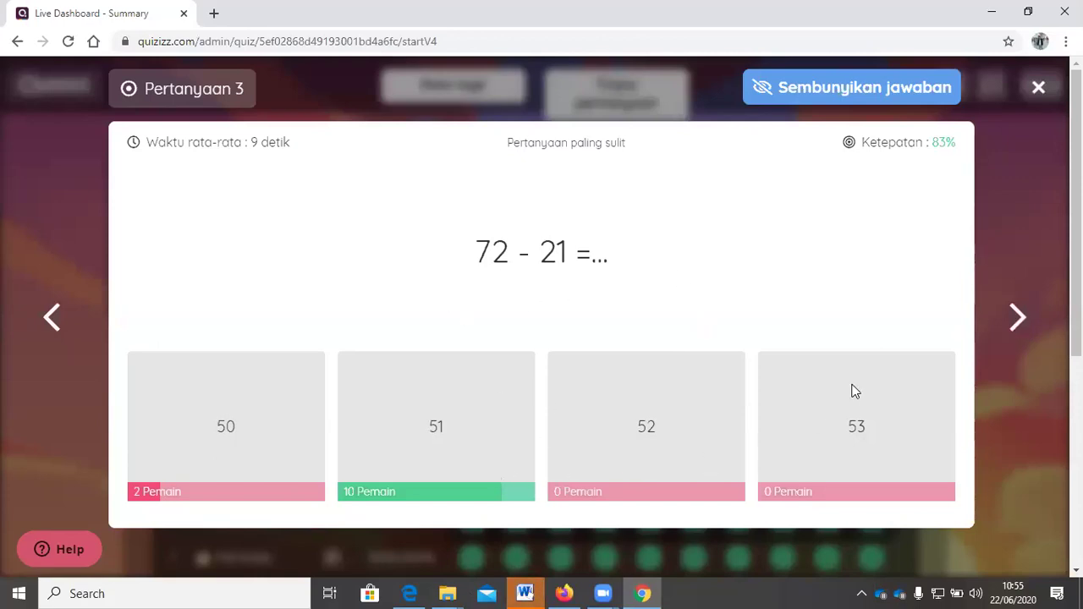
pyautogui.click(1018, 320)
pyautogui.click(1039, 89)
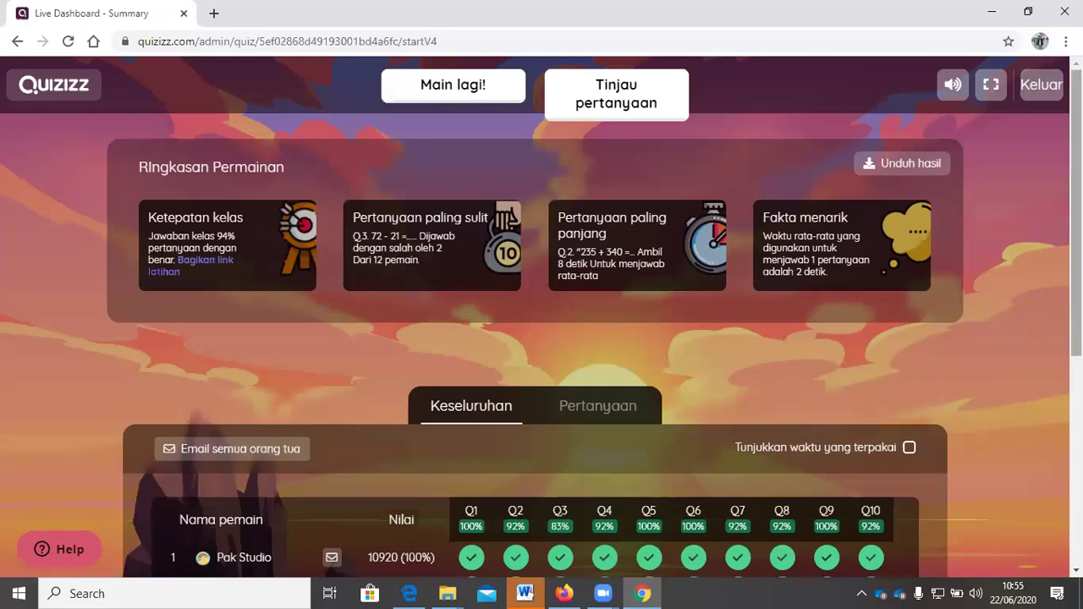
# - Download the game results as a spreadsheet and open the downloaded file in Excel
pyautogui.click(928, 165)
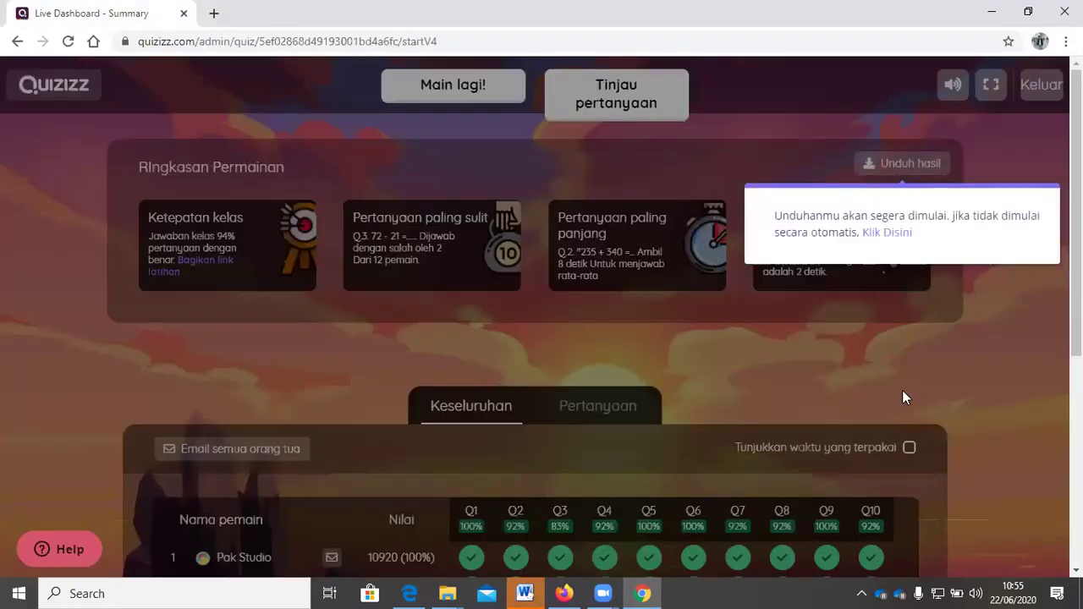
pyautogui.click(886, 237)
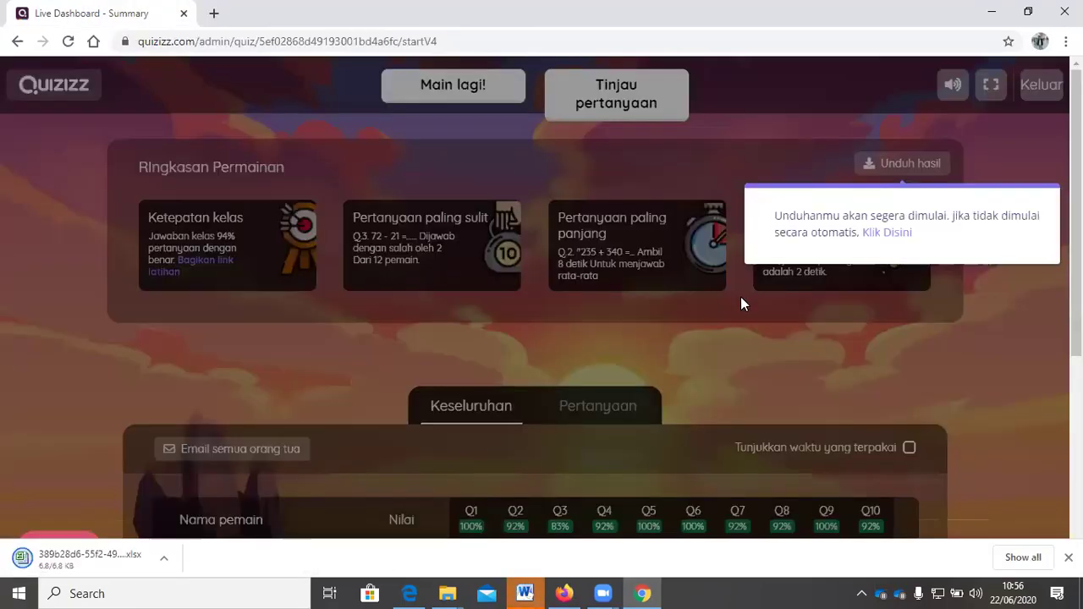
pyautogui.click(76, 558)
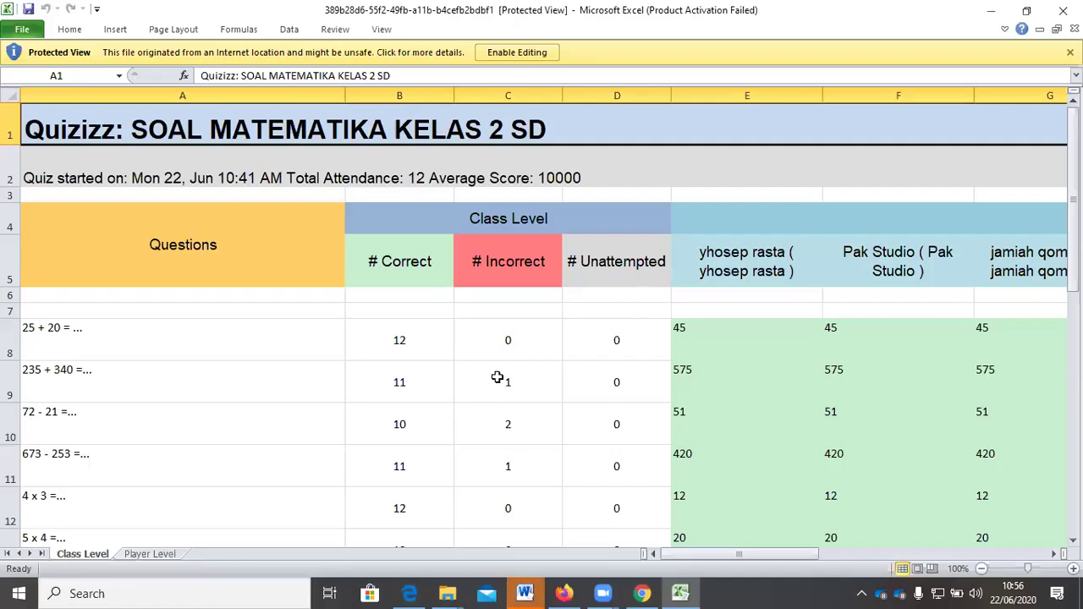
# - Examine the Class Level sheet for the correct, incorrect and unattempted counts per question and the totals
pyautogui.click(702, 447)
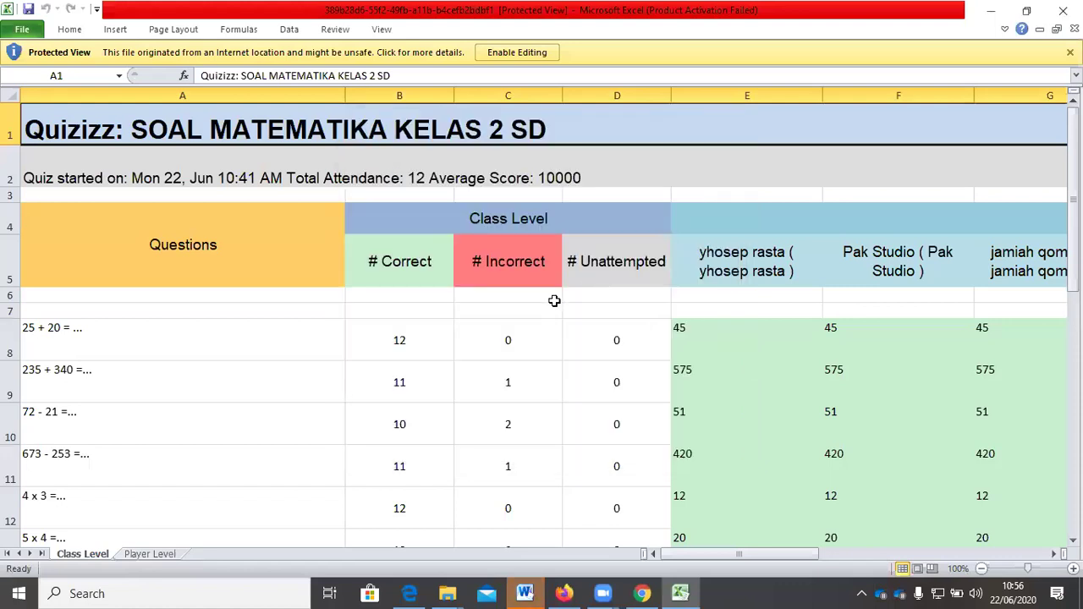
pyautogui.scroll(-1, 555, 301)
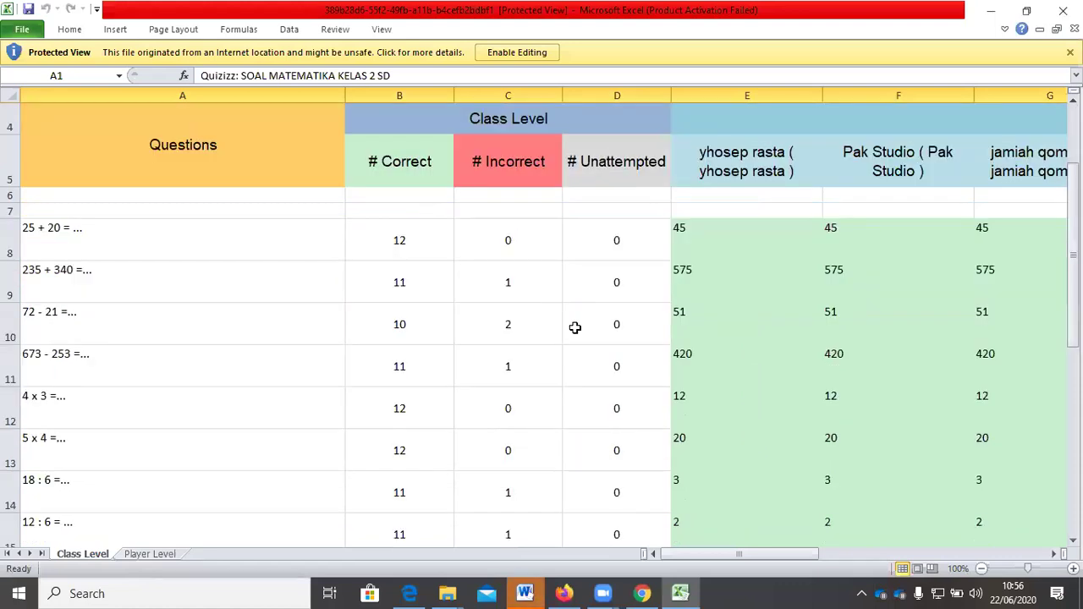
pyautogui.scroll(-3, 575, 328)
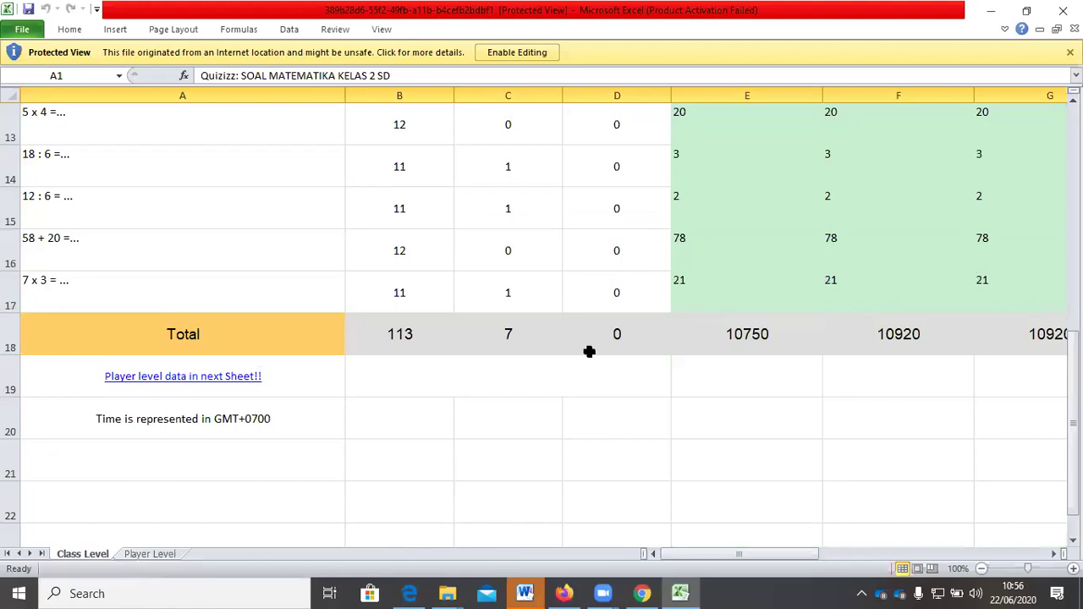
pyautogui.scroll(-1, 607, 345)
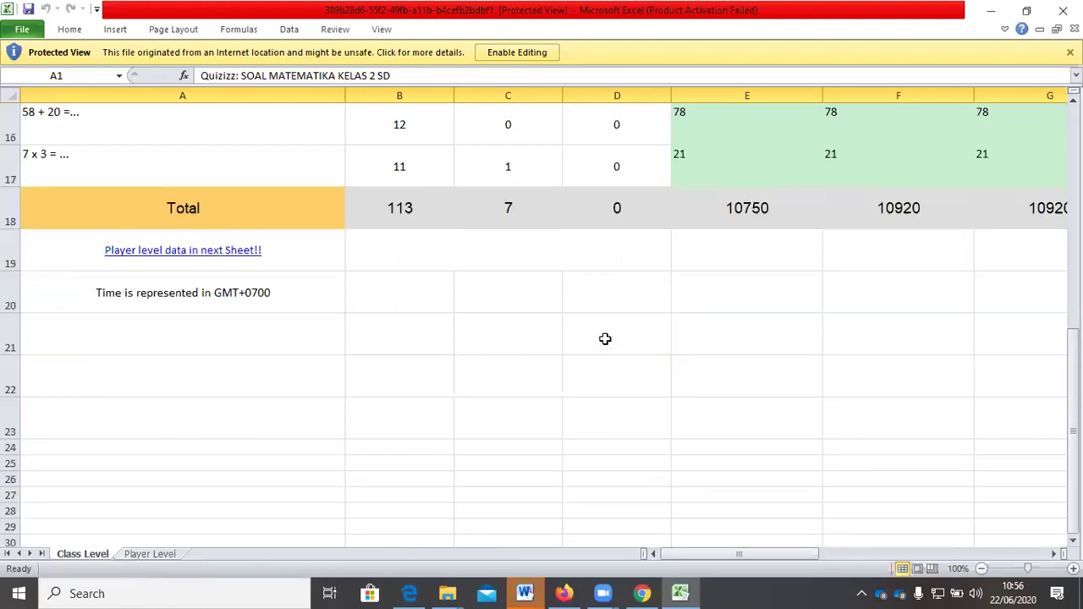
pyautogui.scroll(5, 597, 331)
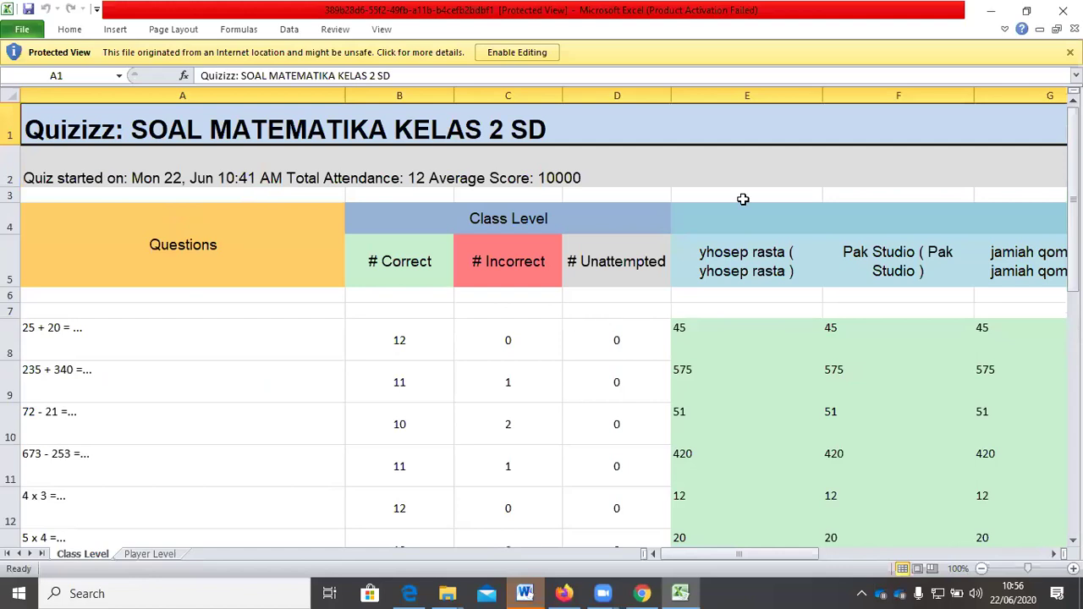
pyautogui.scroll(-1, 743, 199)
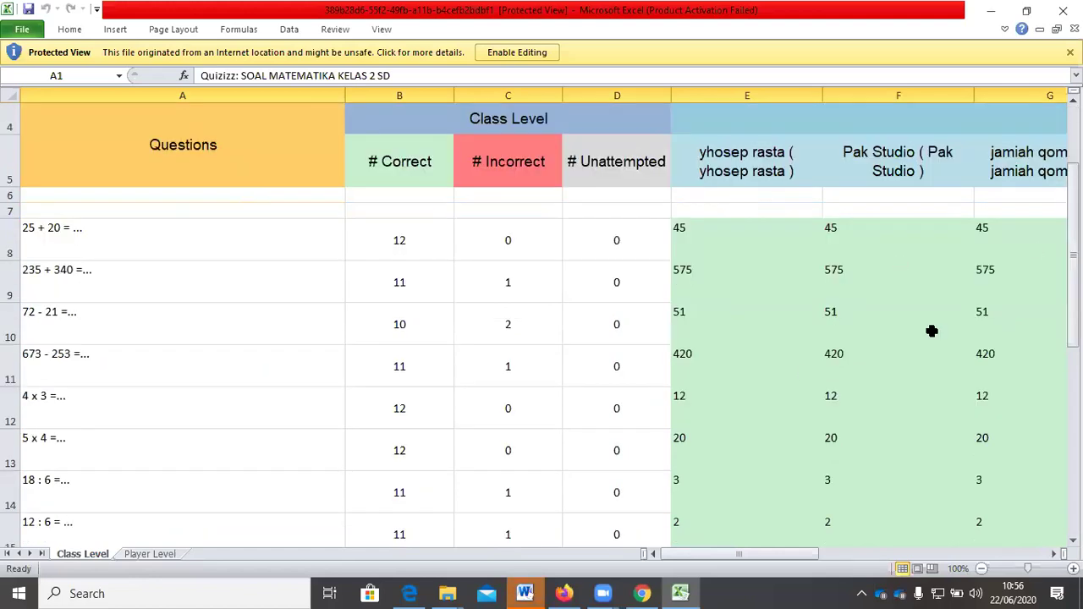
# - Examine the Player Level sheet for each player's score, accuracy, start time and device information
pyautogui.click(149, 555)
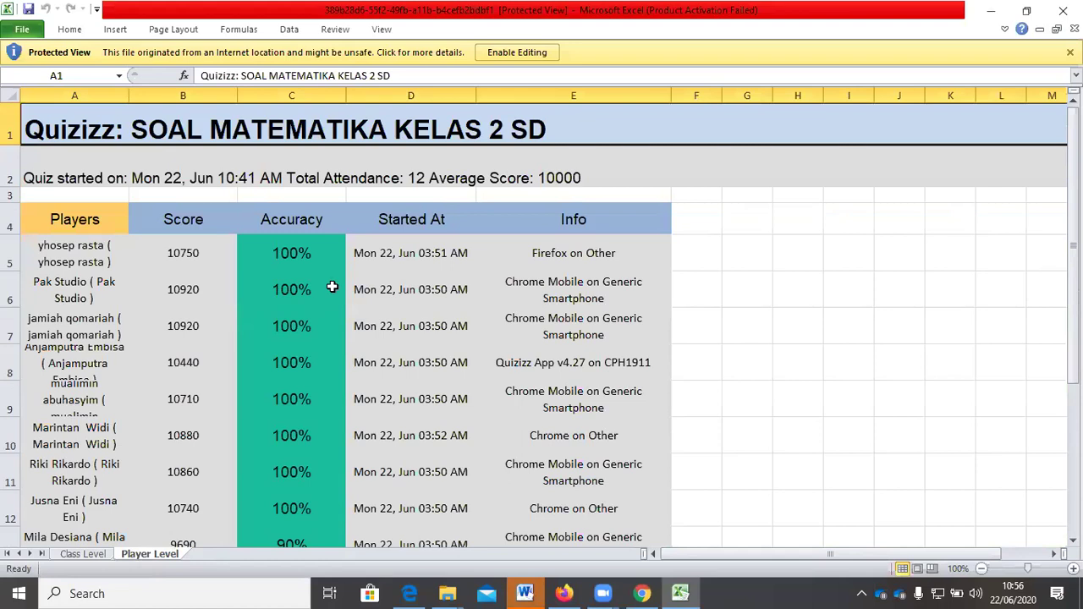
pyautogui.scroll(-2, 339, 324)
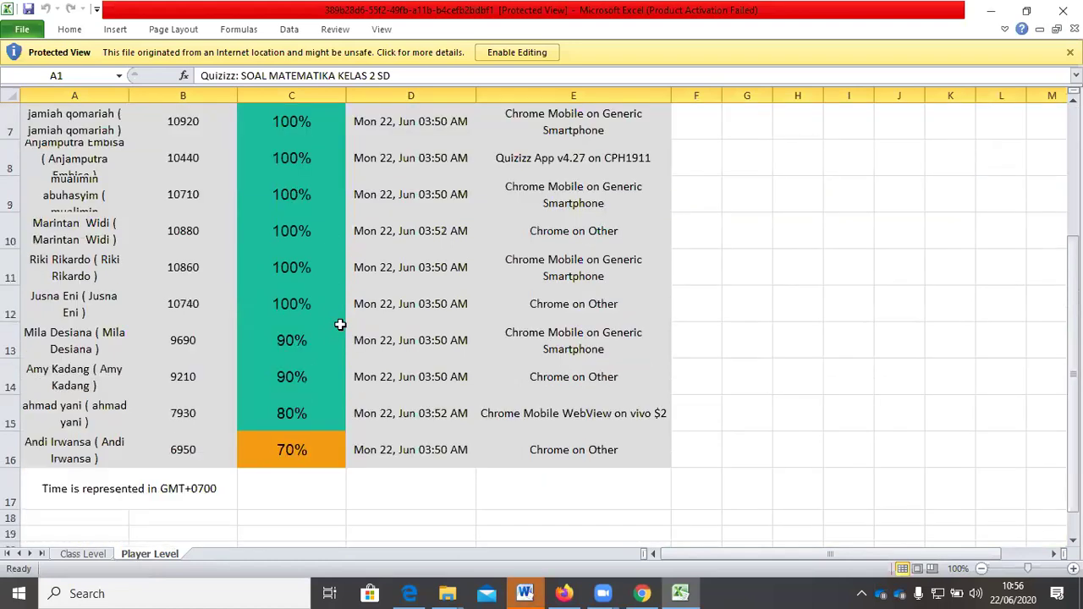
pyautogui.scroll(2, 326, 297)
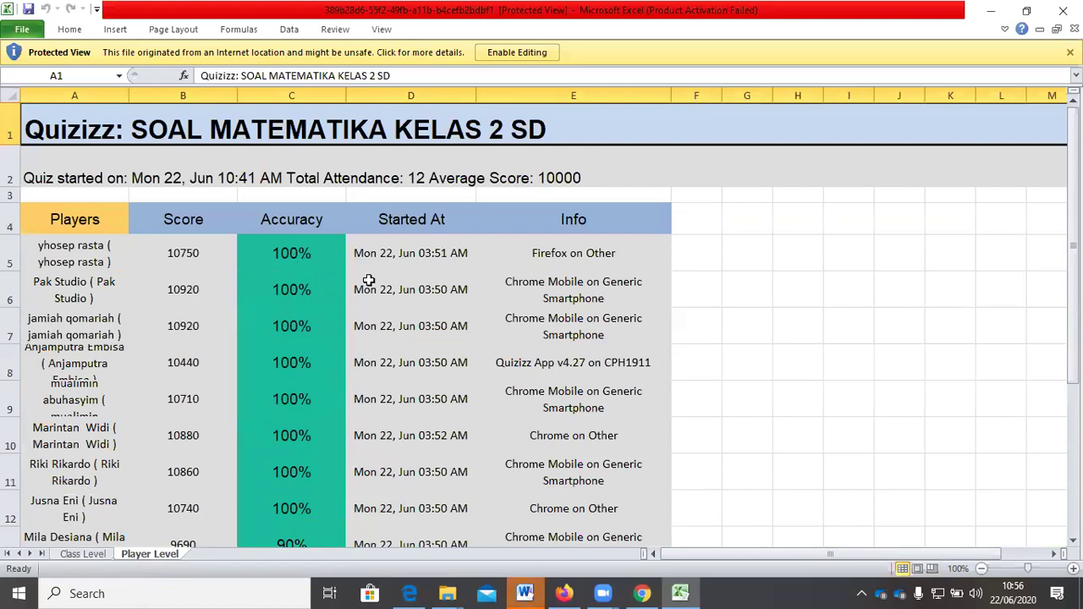
pyautogui.scroll(-4, 313, 325)
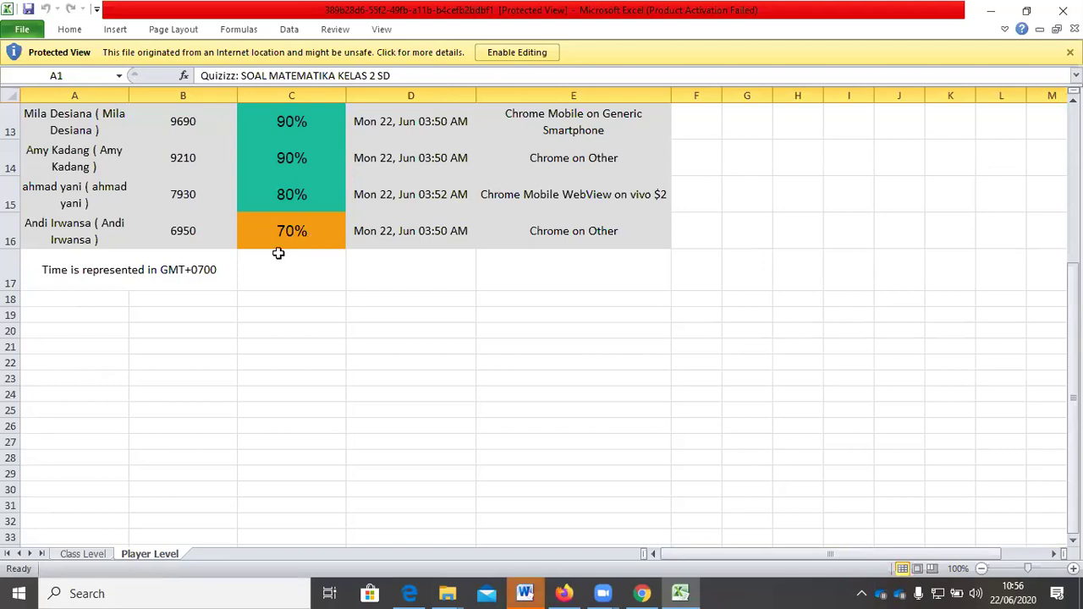
pyautogui.scroll(1, 373, 253)
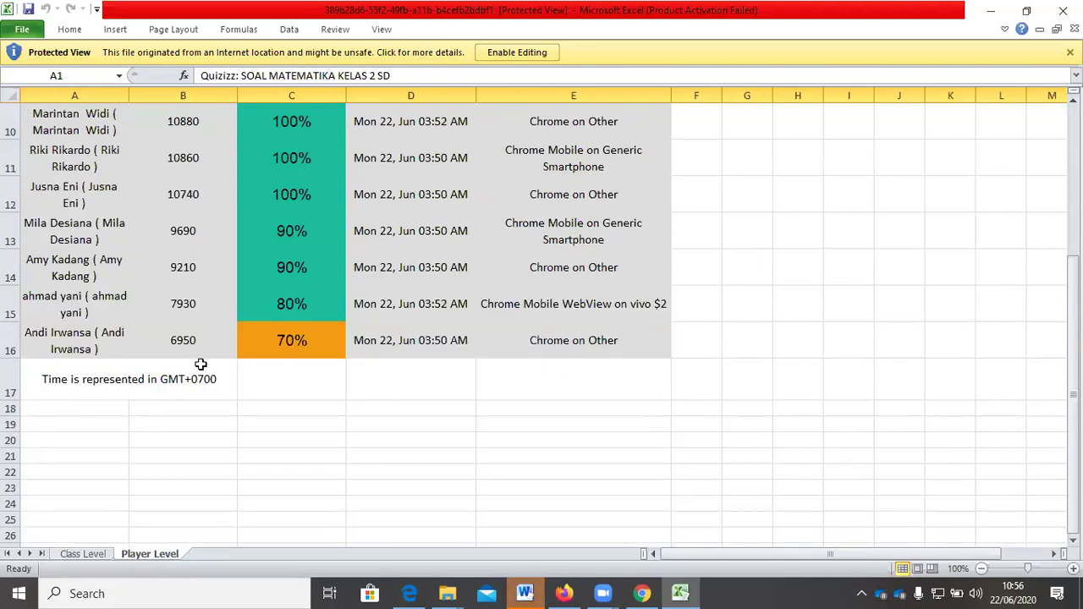
pyautogui.scroll(3, 294, 232)
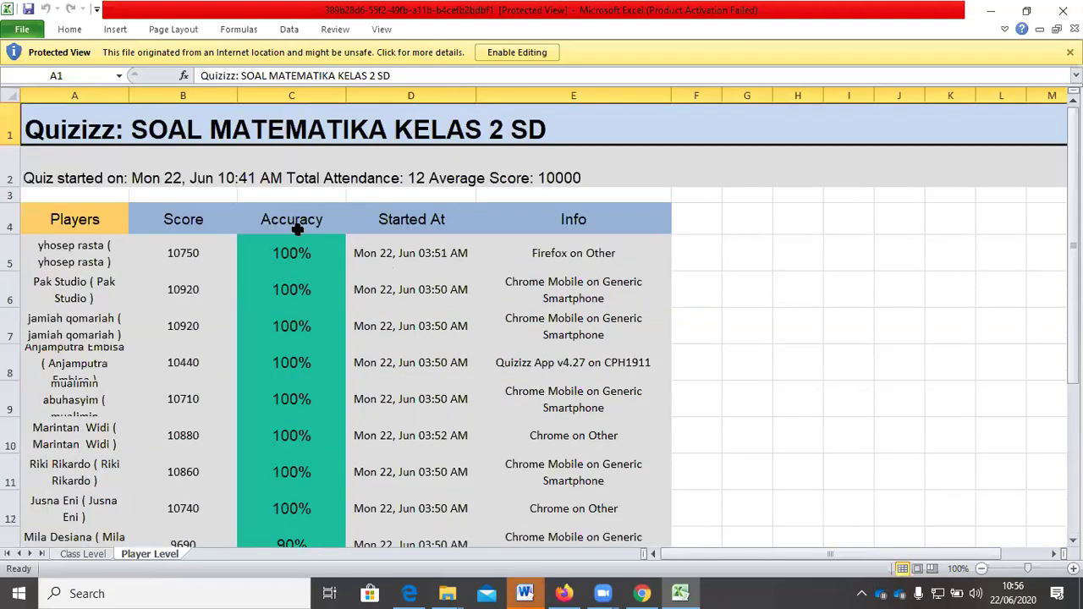
pyautogui.scroll(-1, 296, 229)
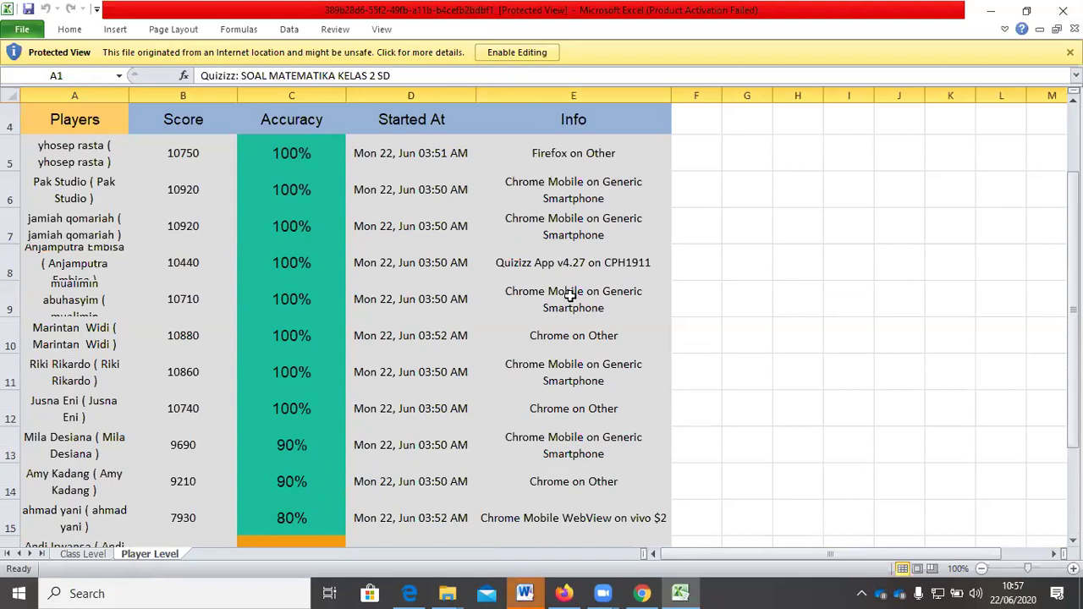
pyautogui.scroll(1, 571, 296)
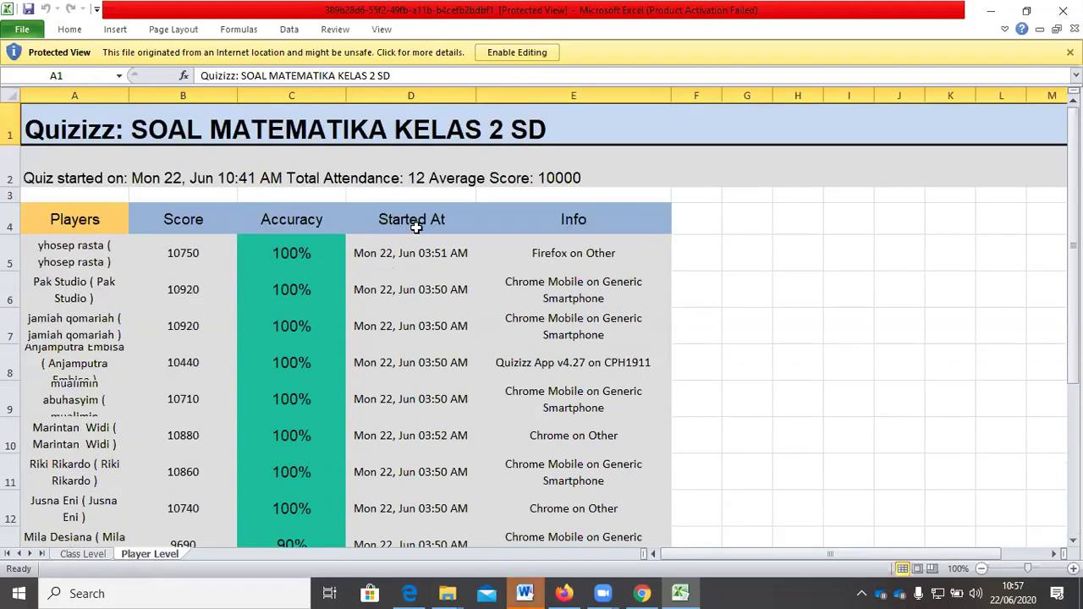
pyautogui.scroll(-3, 546, 363)
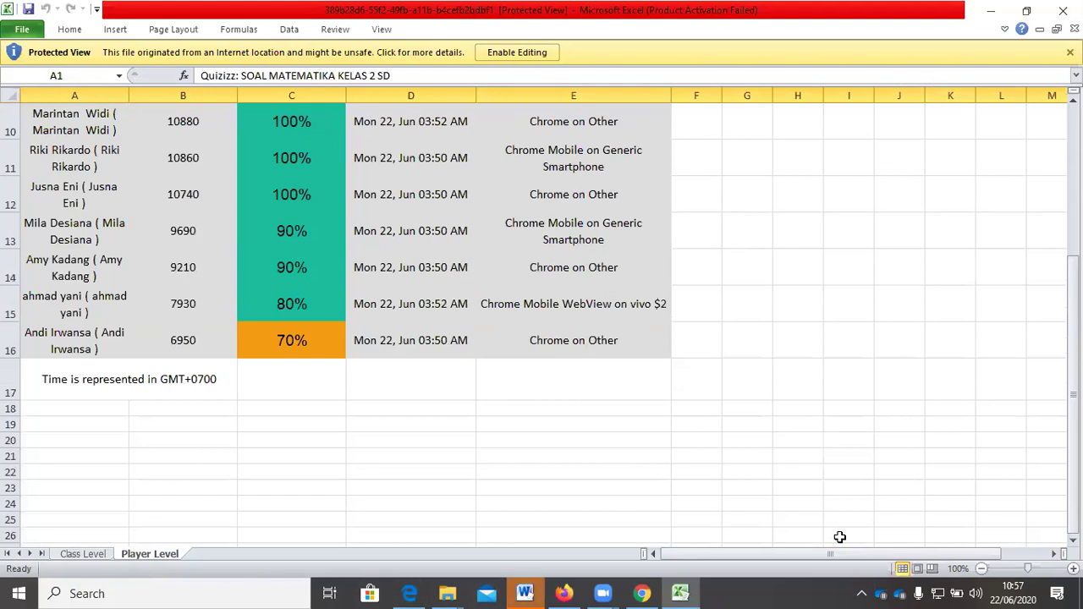
# - Enable editing of the results workbook and review the Class Level sheet, including the individual players' answer columns
pyautogui.click(515, 53)
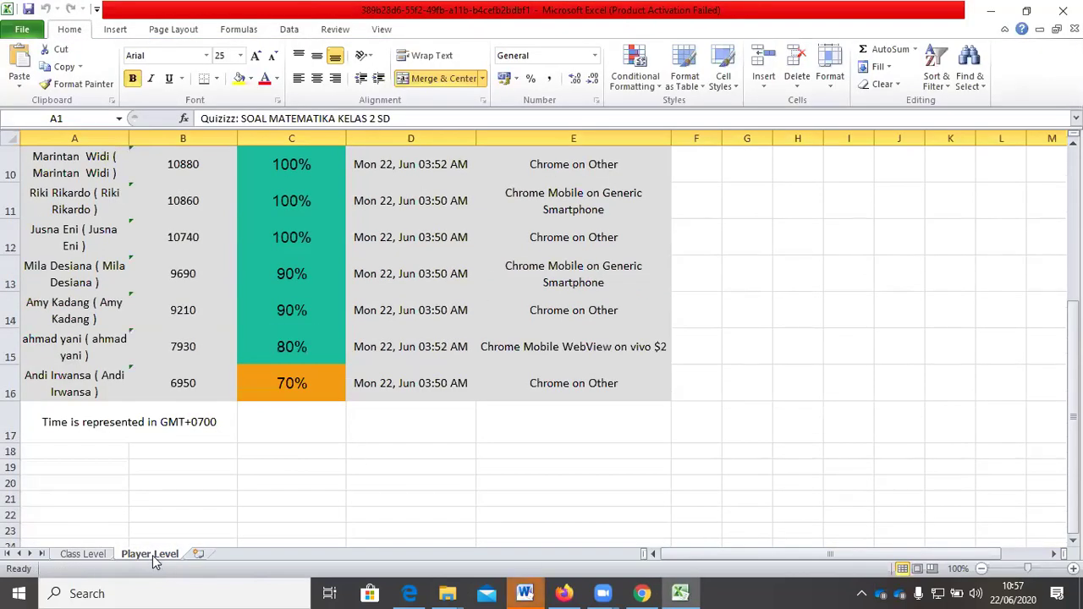
pyautogui.click(100, 555)
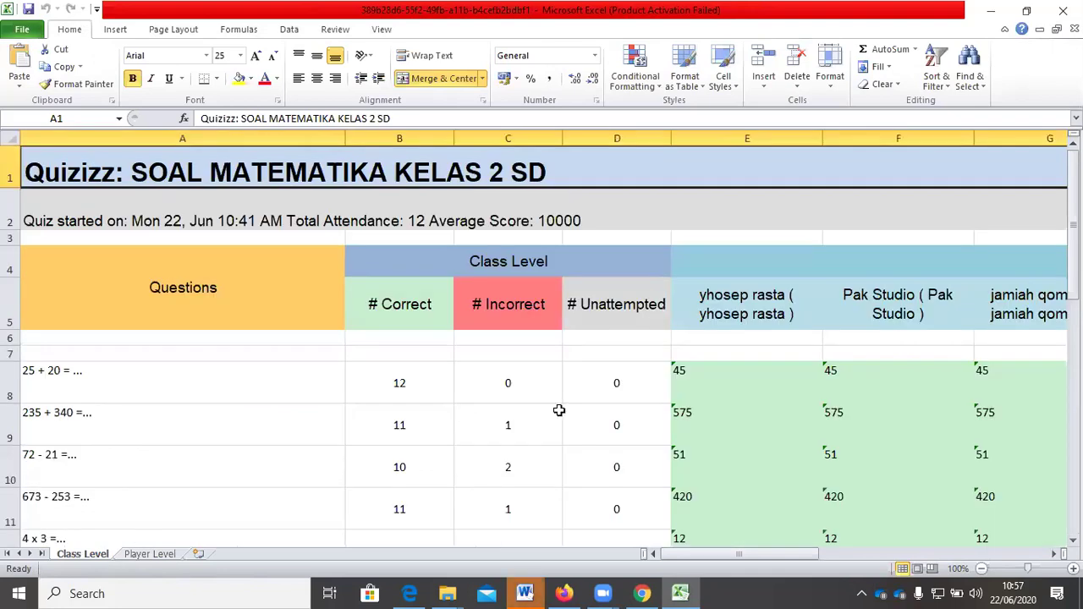
pyautogui.scroll(-6, 558, 411)
pyautogui.scroll(6, 559, 410)
pyautogui.scroll(-2, 548, 412)
pyautogui.scroll(2, 547, 413)
pyautogui.scroll(-1, 806, 449)
pyautogui.scroll(-2, 807, 449)
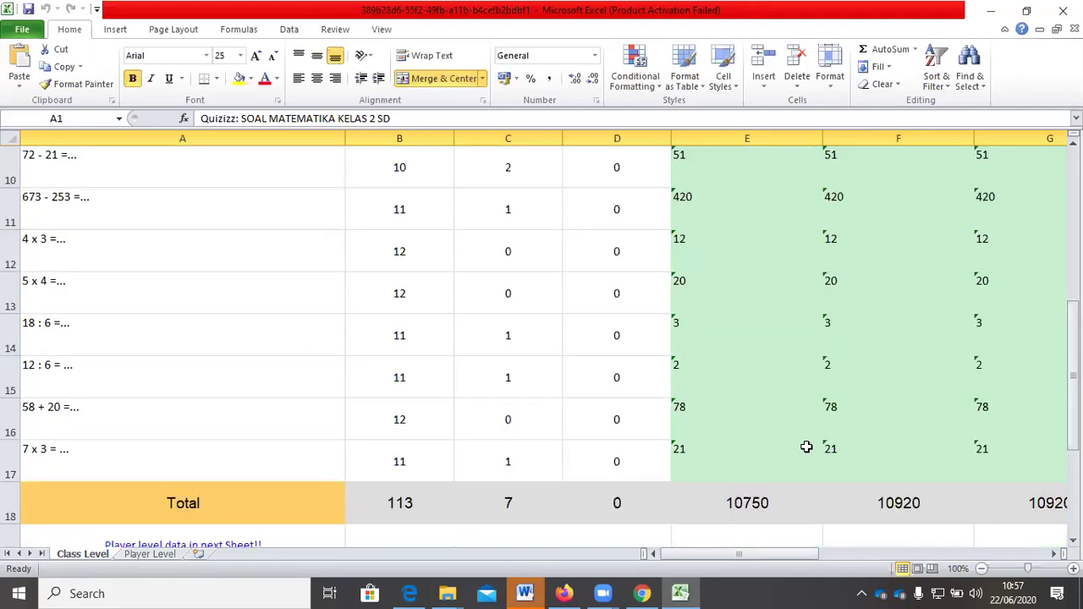
pyautogui.moveTo(753, 554); pyautogui.dragTo(735, 499)
pyautogui.scroll(3, 736, 499)
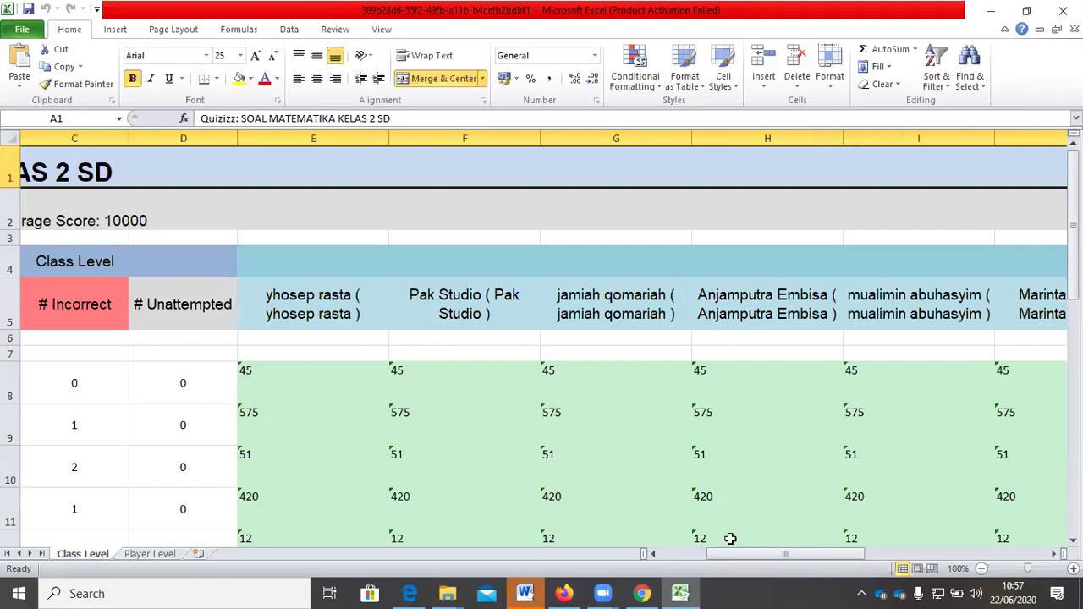
pyautogui.scroll(-1, 889, 442)
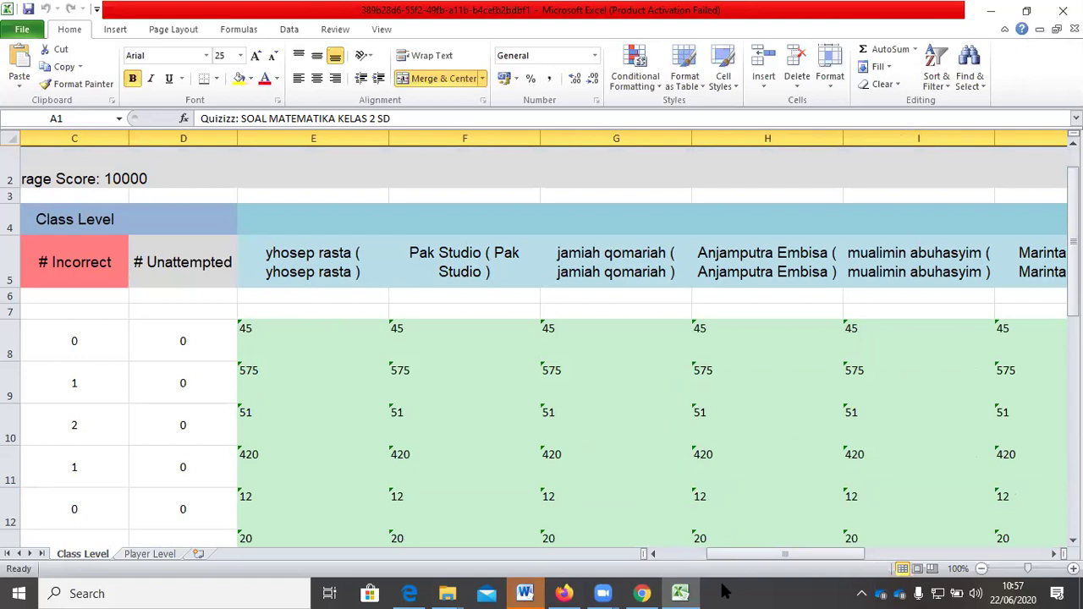
# - Switch back to Chrome and exit the finished game's summary to the Quizizz home page
pyautogui.click(642, 592)
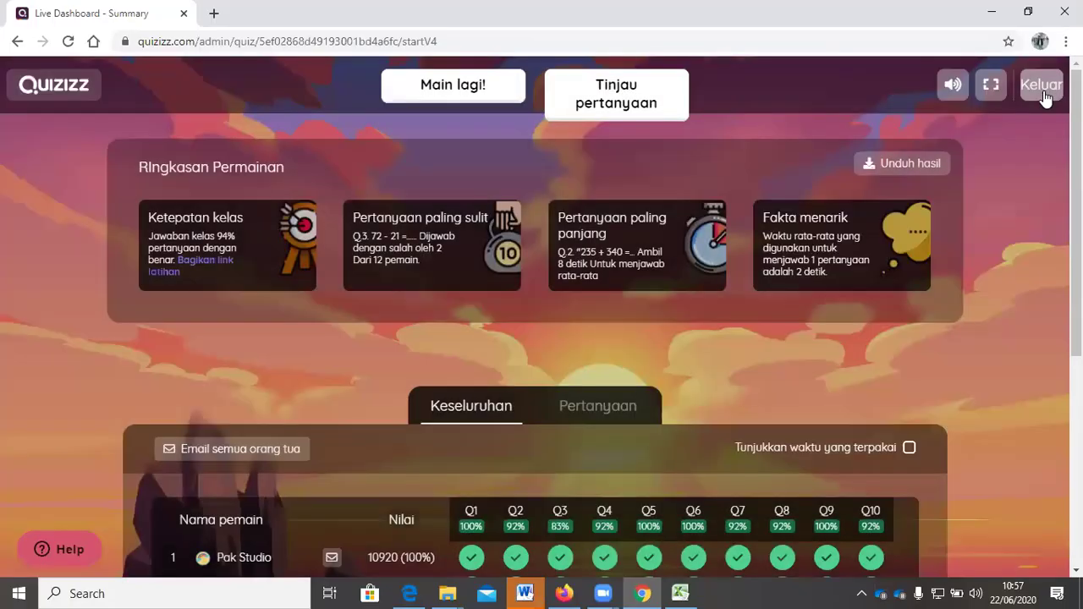
pyautogui.click(1039, 93)
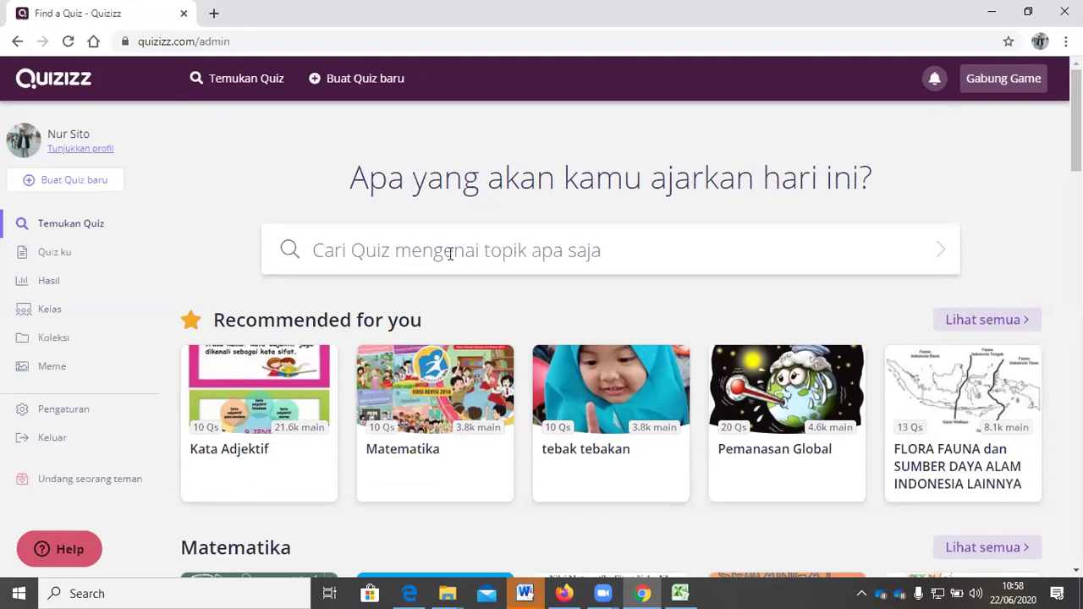
pyautogui.click(16, 42)
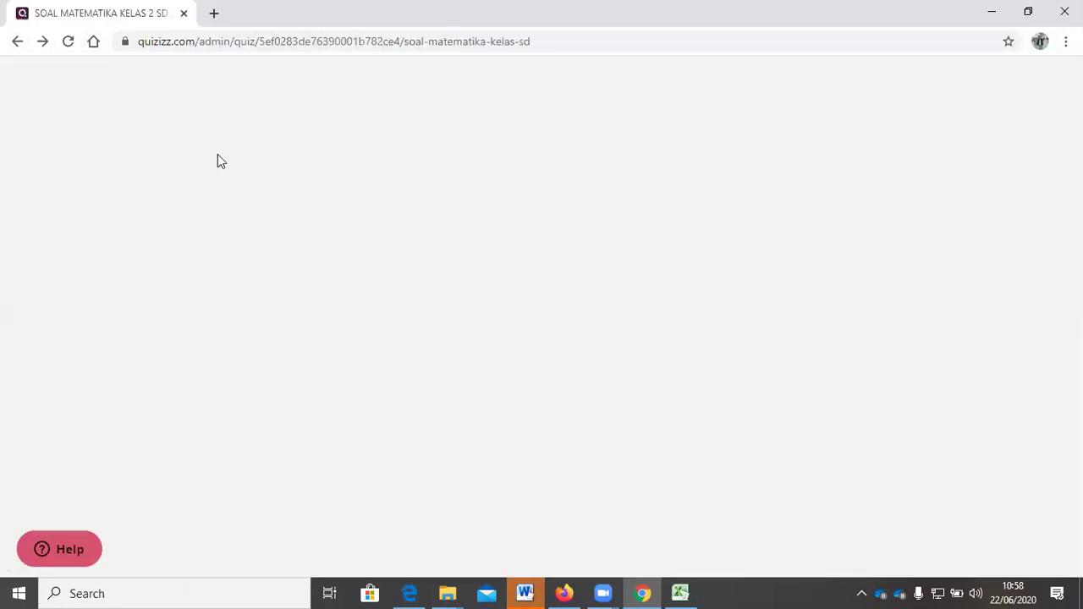
pyautogui.click(418, 42)
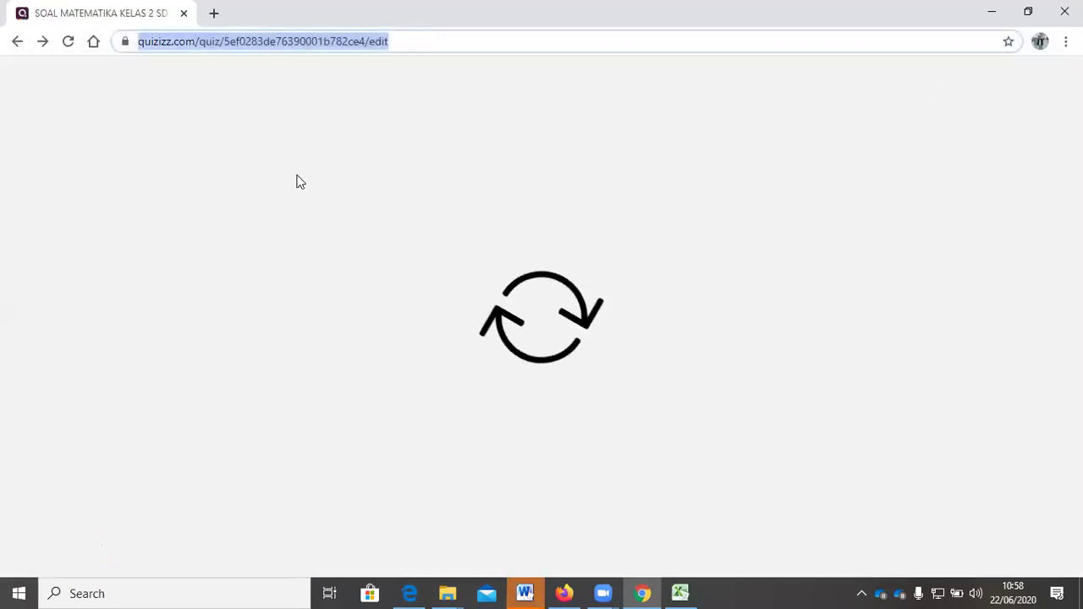
pyautogui.click(393, 47)
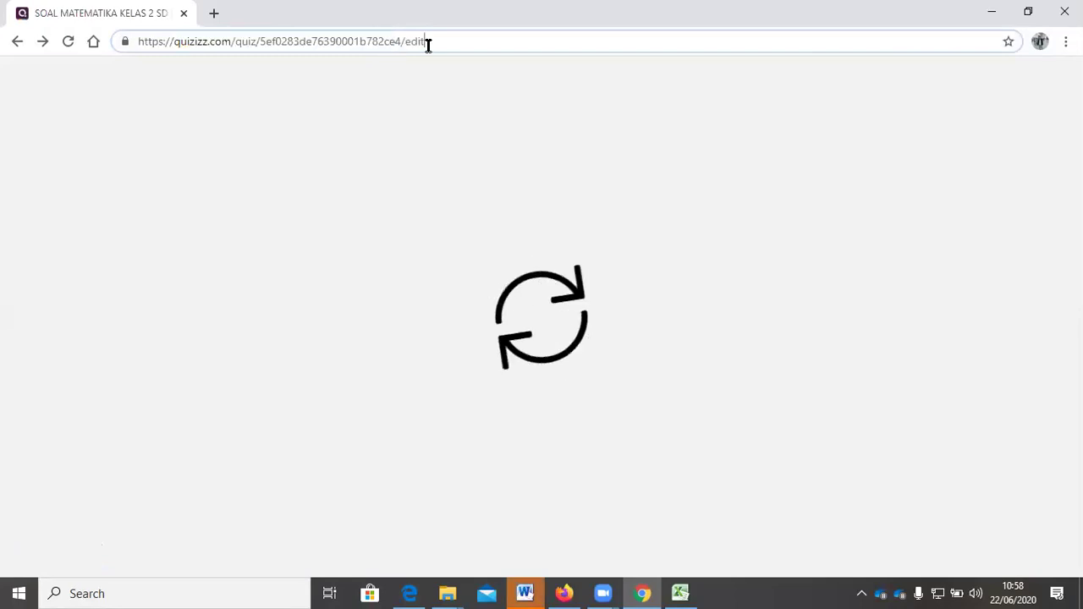
pyautogui.click(19, 42)
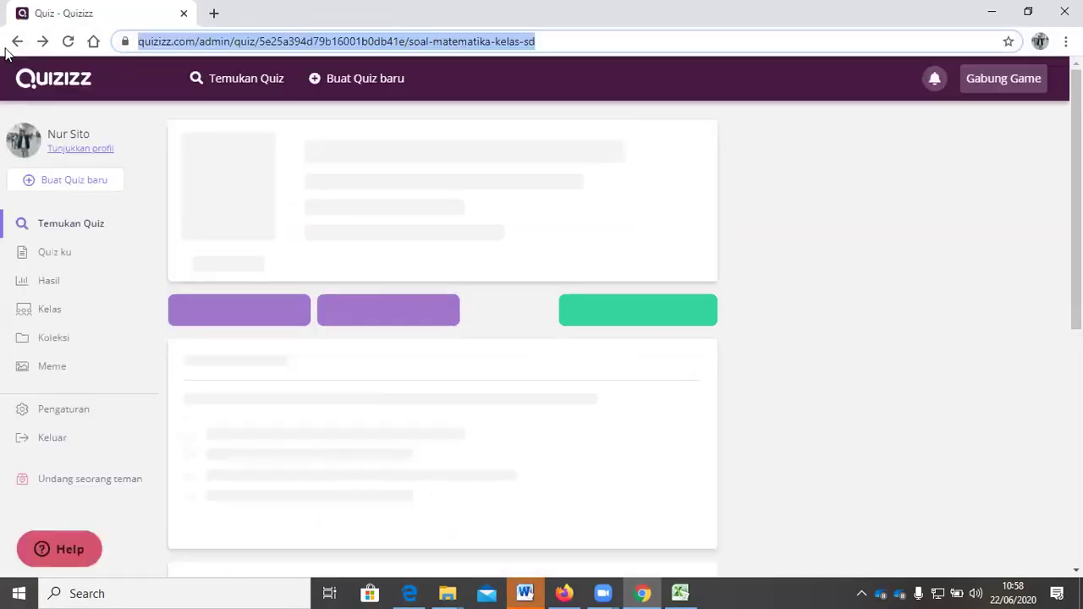
pyautogui.click(16, 41)
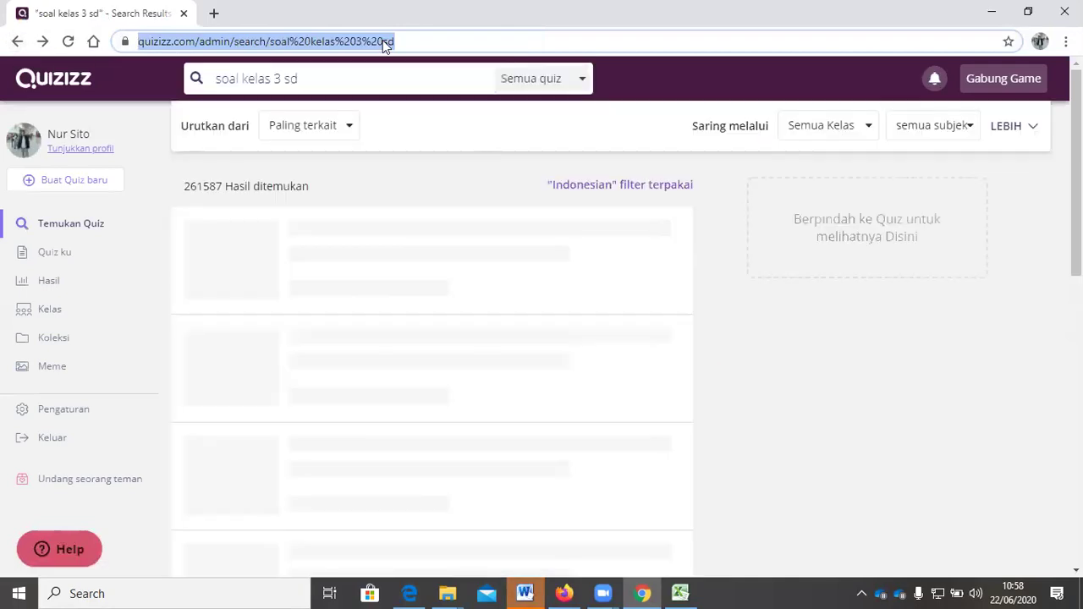
pyautogui.click(418, 39)
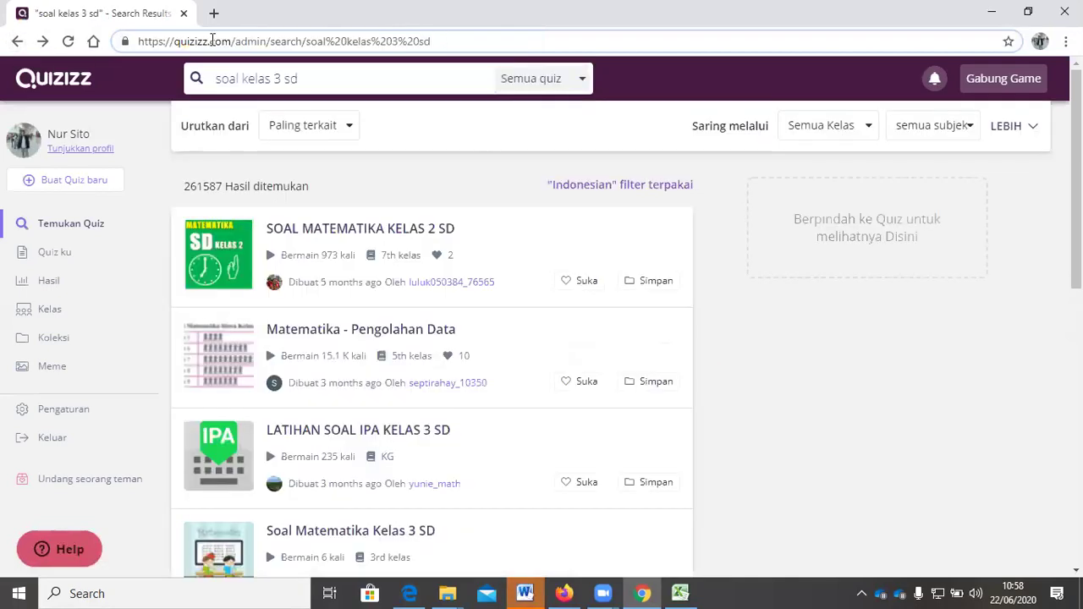
pyautogui.keyDown('shift'); pyautogui.click(246, 44); pyautogui.keyUp('shift')
pyautogui.keyDown('shift'); pyautogui.click(231, 42); pyautogui.keyUp('shift')
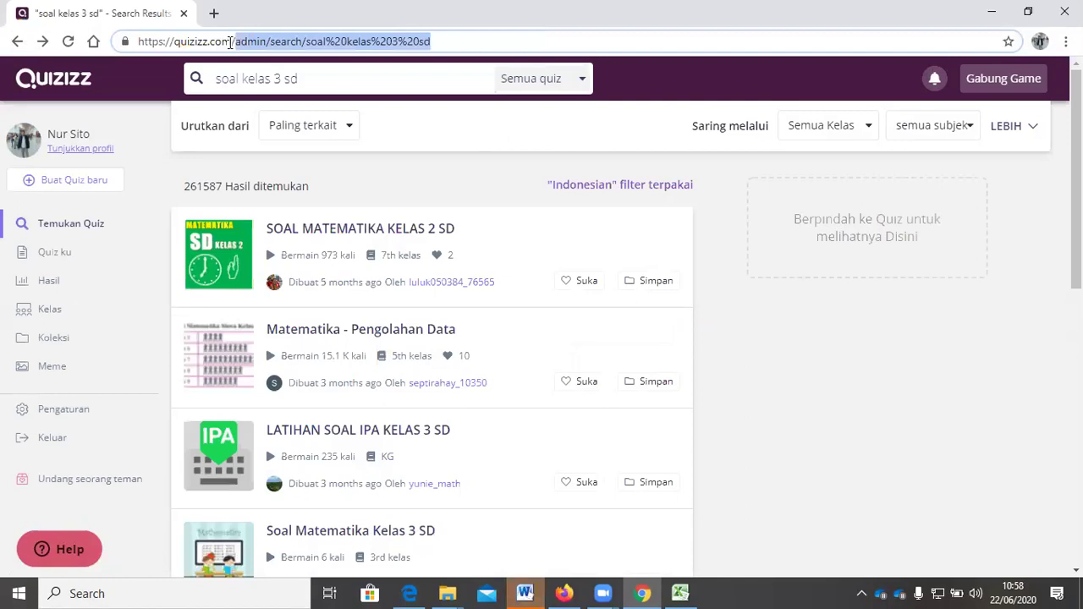
pyautogui.press('BackSpace')
pyautogui.press('BackSpace')
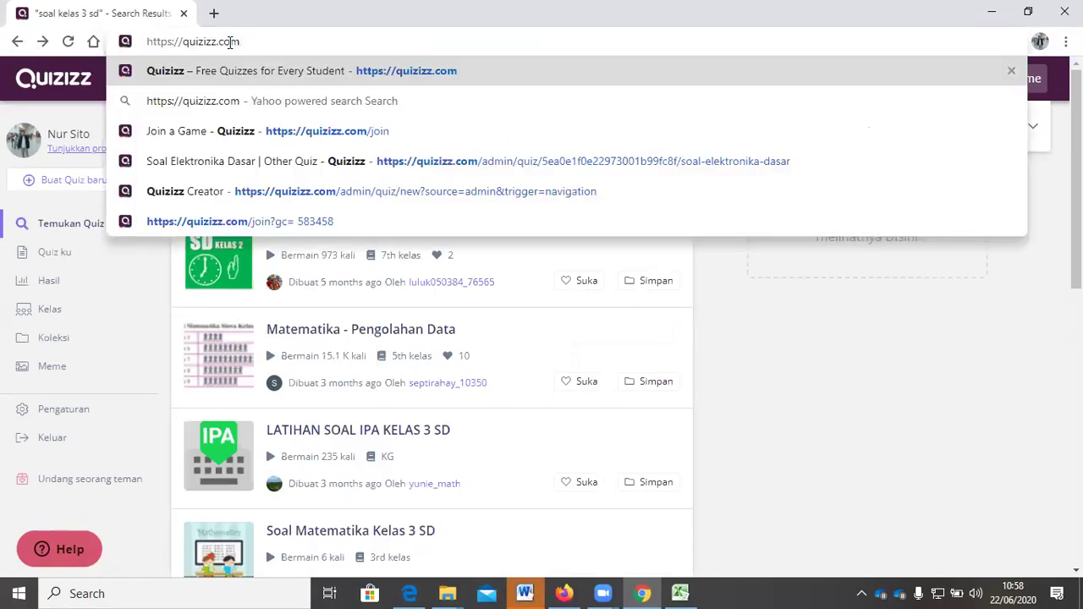
pyautogui.press('Return')
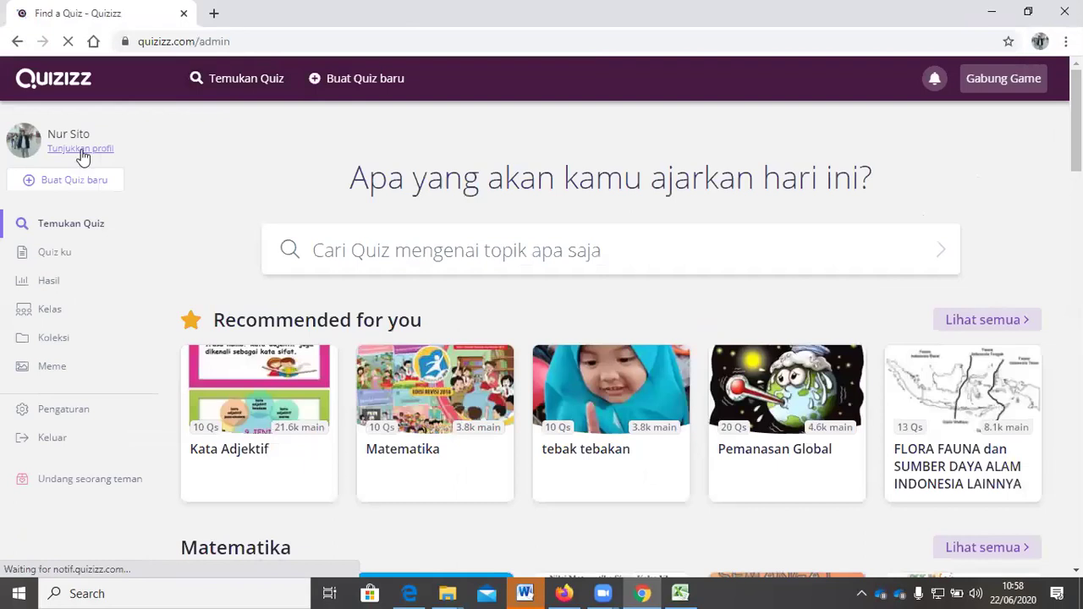
pyautogui.hotkey('ctrl', 'l')
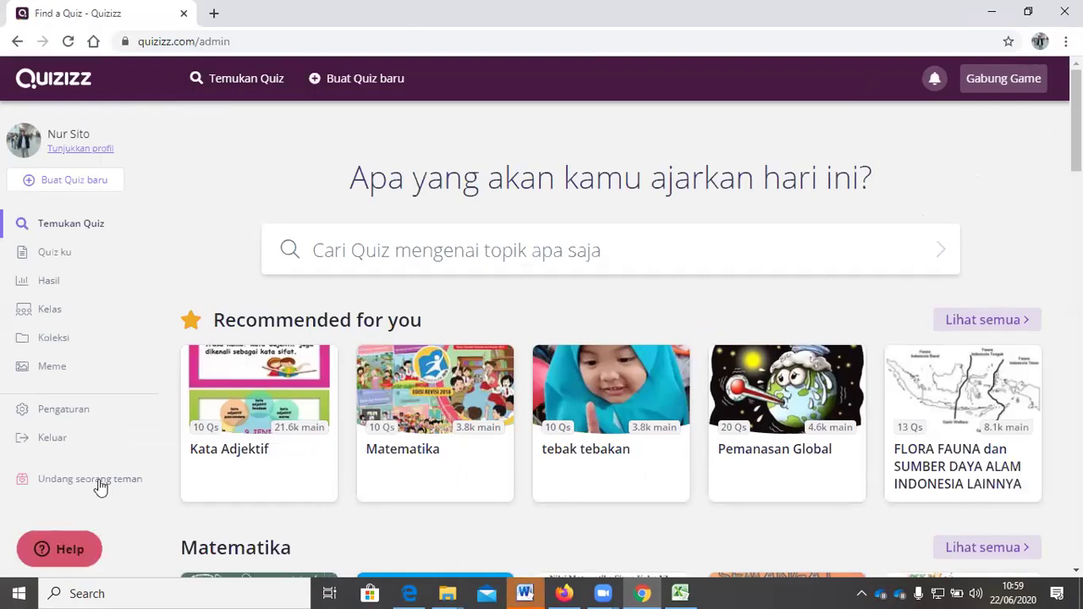
pyautogui.scroll(-2, 100, 479)
pyautogui.scroll(2, 133, 293)
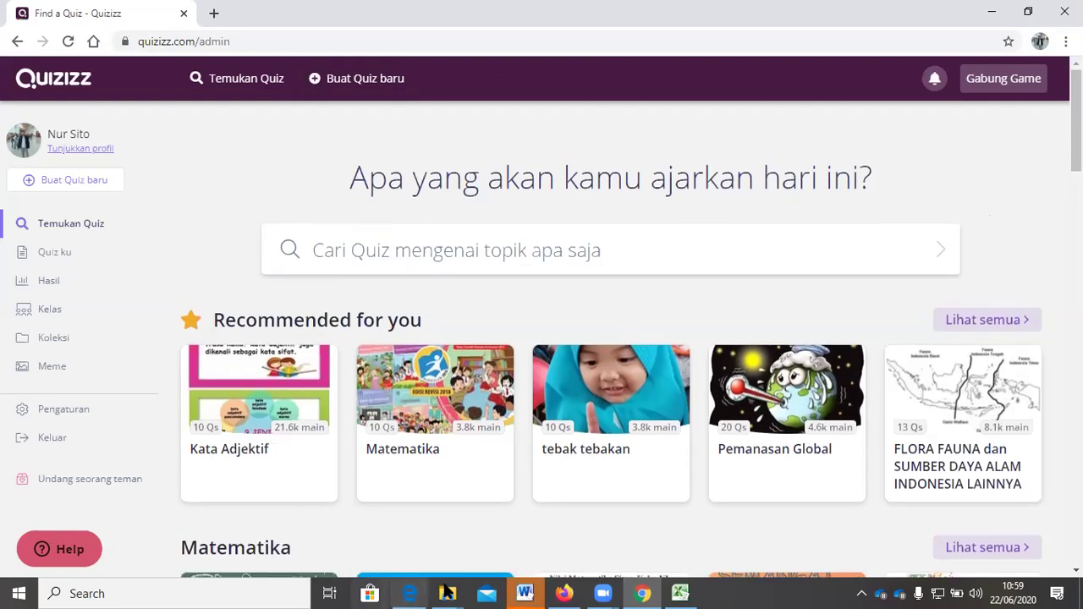
pyautogui.scroll(-3, 419, 533)
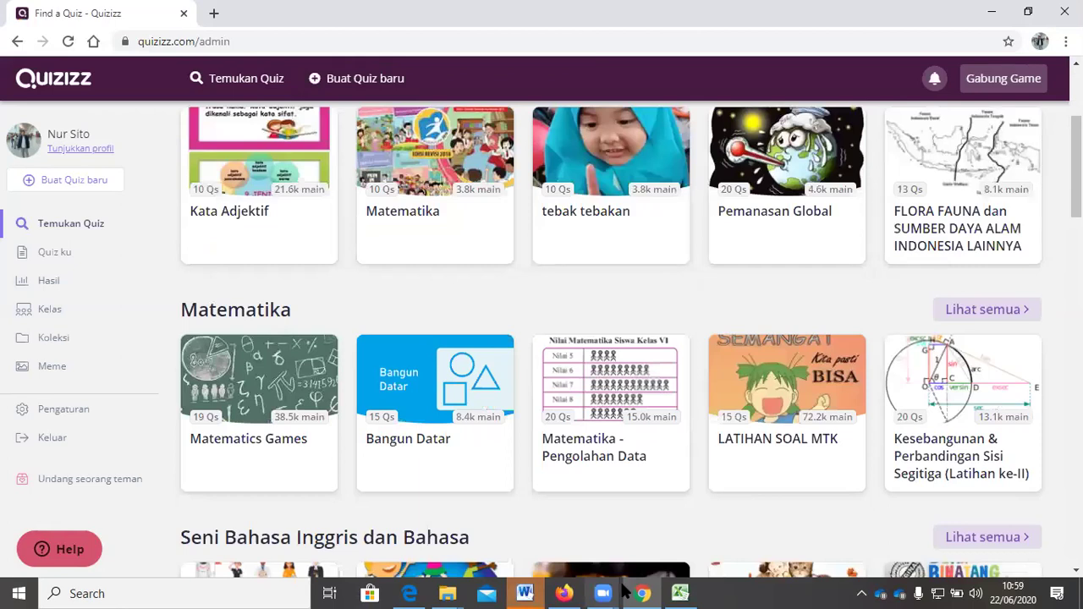
pyautogui.click(618, 592)
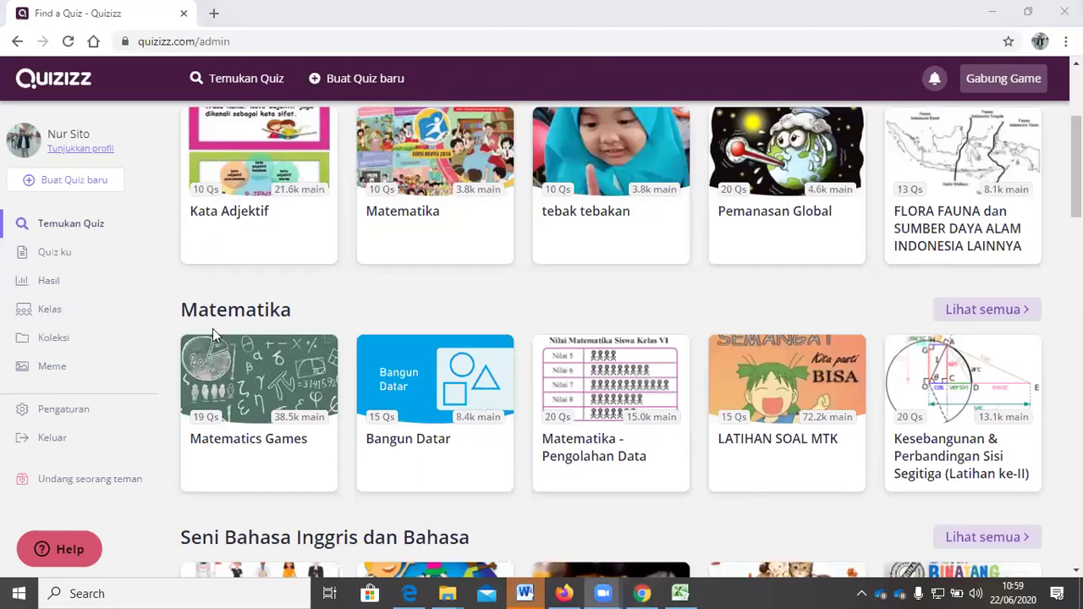
pyautogui.scroll(3, 255, 237)
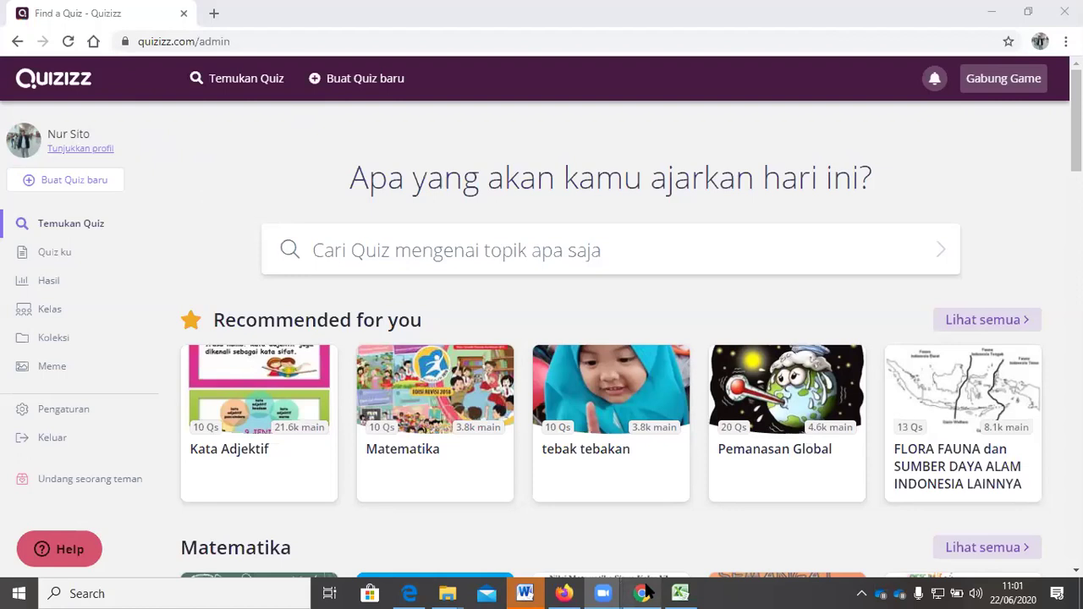
# - Create a new quiz named IPA with Pengetahuan Alam as its subject
pyautogui.click(304, 26)
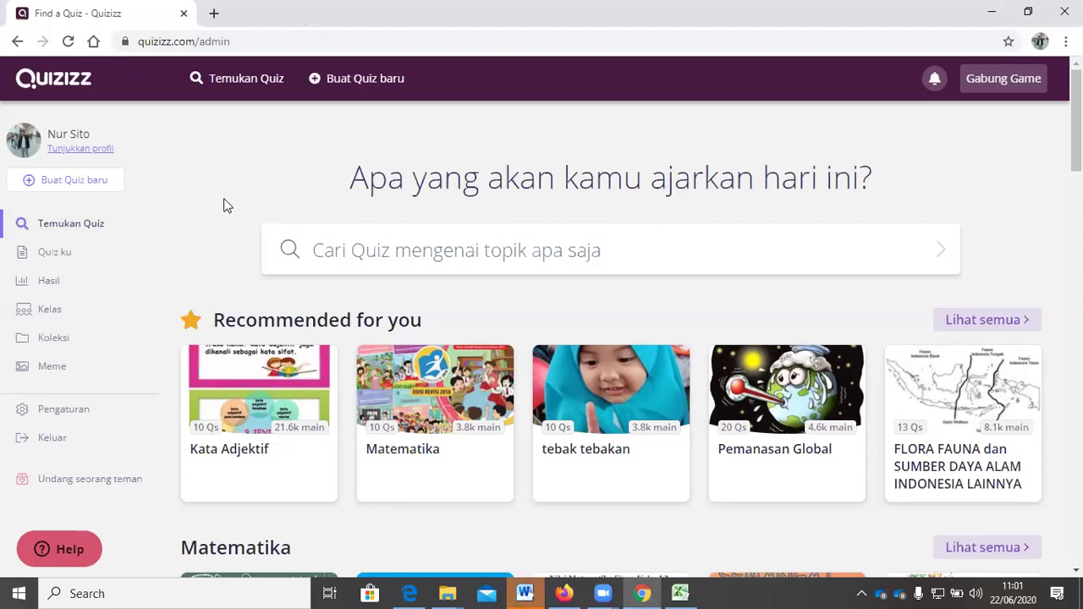
pyautogui.click(76, 188)
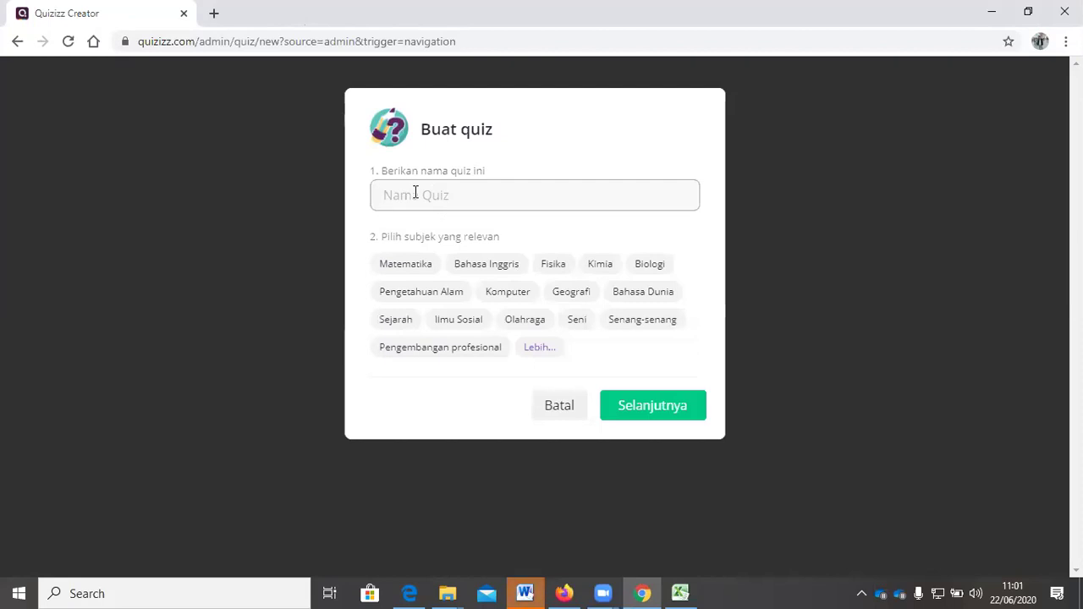
pyautogui.write('IPA')
pyautogui.click(432, 296)
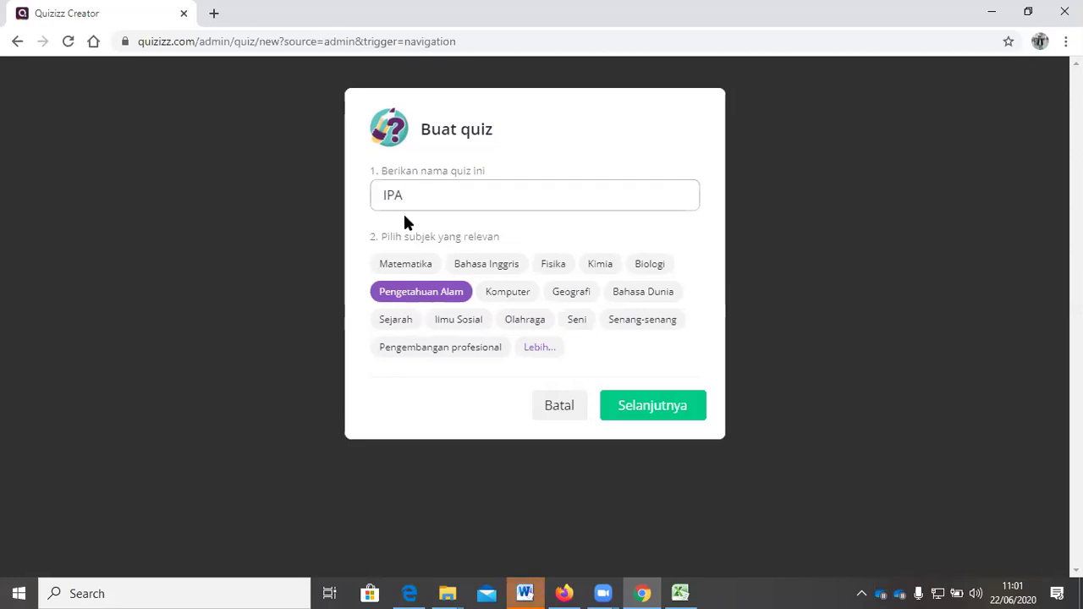
pyautogui.click(687, 409)
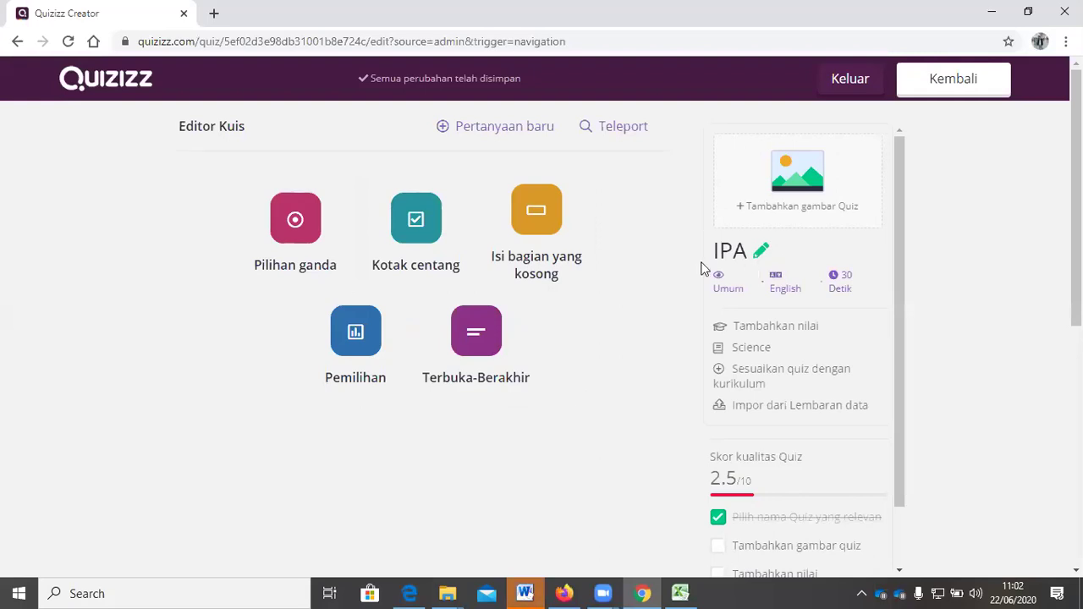
# - Add a multiple-choice question to the IPA quiz with the question text "hewan carnifora ....."
pyautogui.click(297, 226)
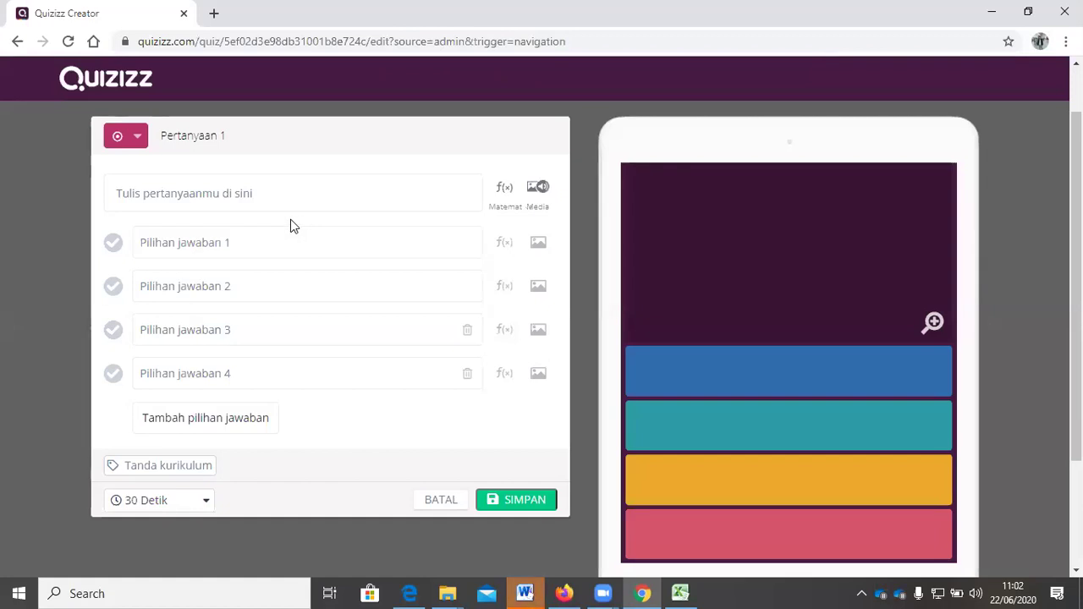
pyautogui.click(242, 195)
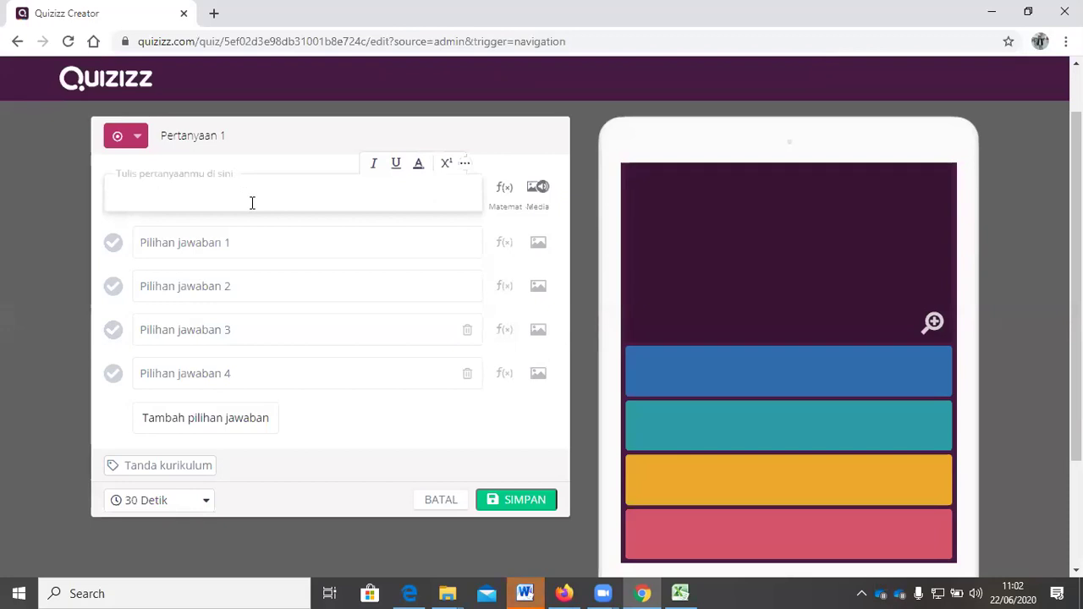
pyautogui.write('wa')
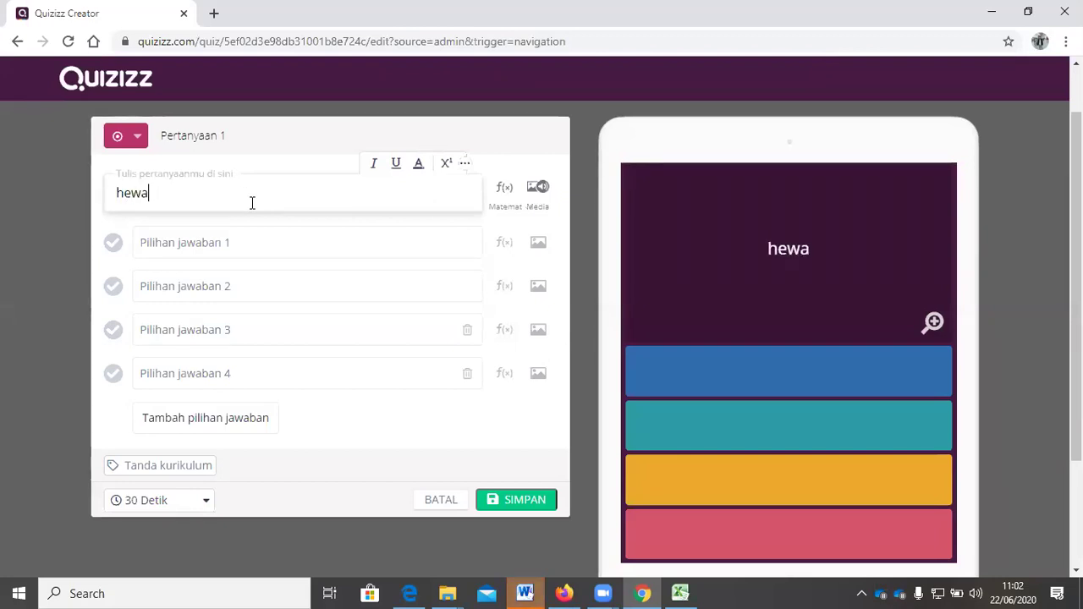
pyautogui.write('n ca')
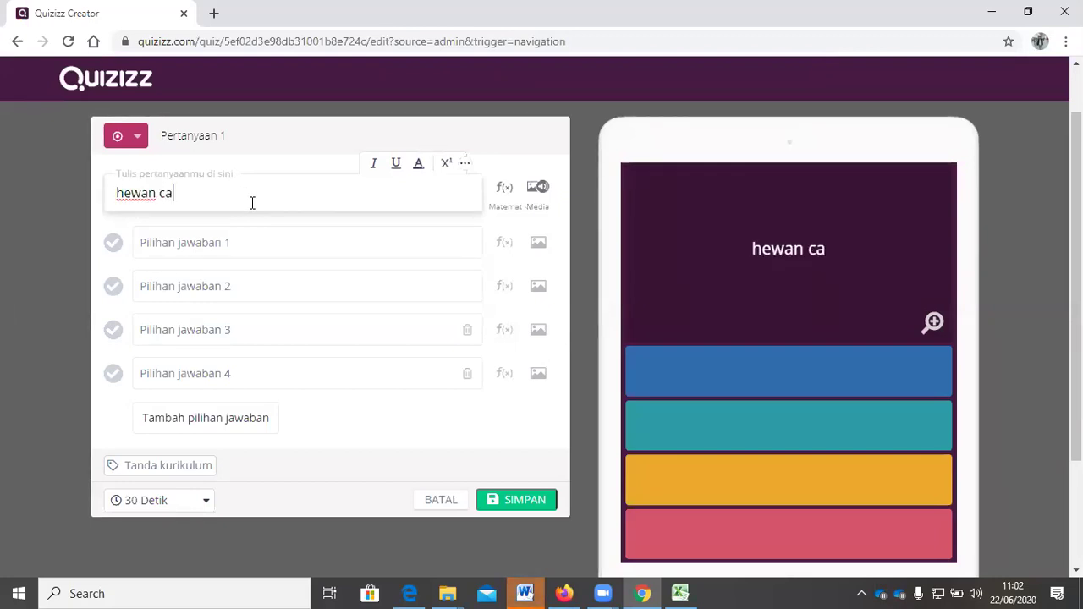
pyautogui.write('rnifora')
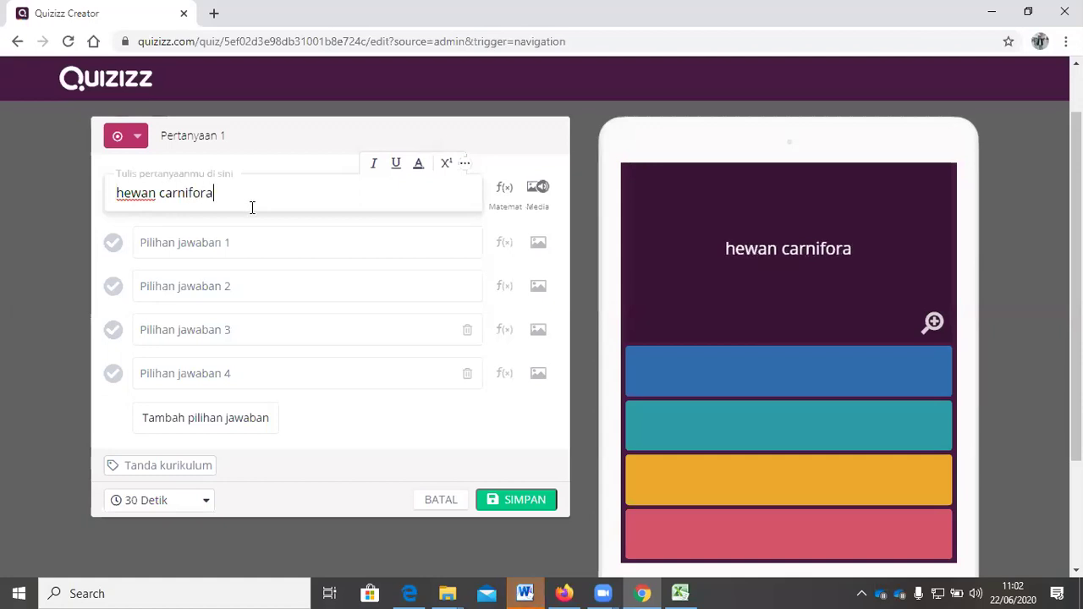
pyautogui.write(' .....')
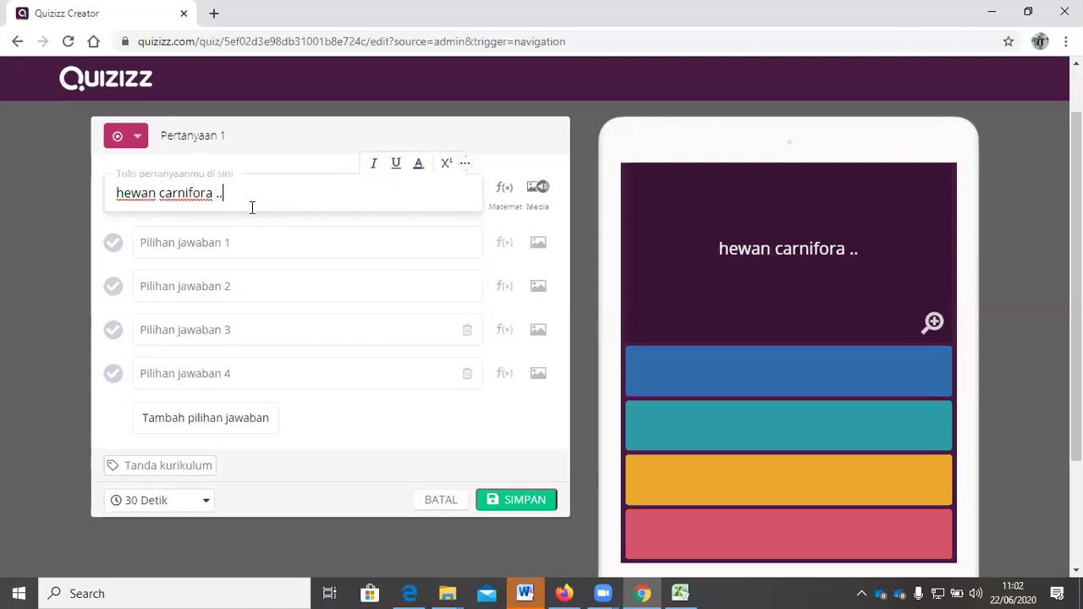
# - Fill in the four answer options in order as Sapi, harimau, Kelinci and Kambing
pyautogui.click(228, 247)
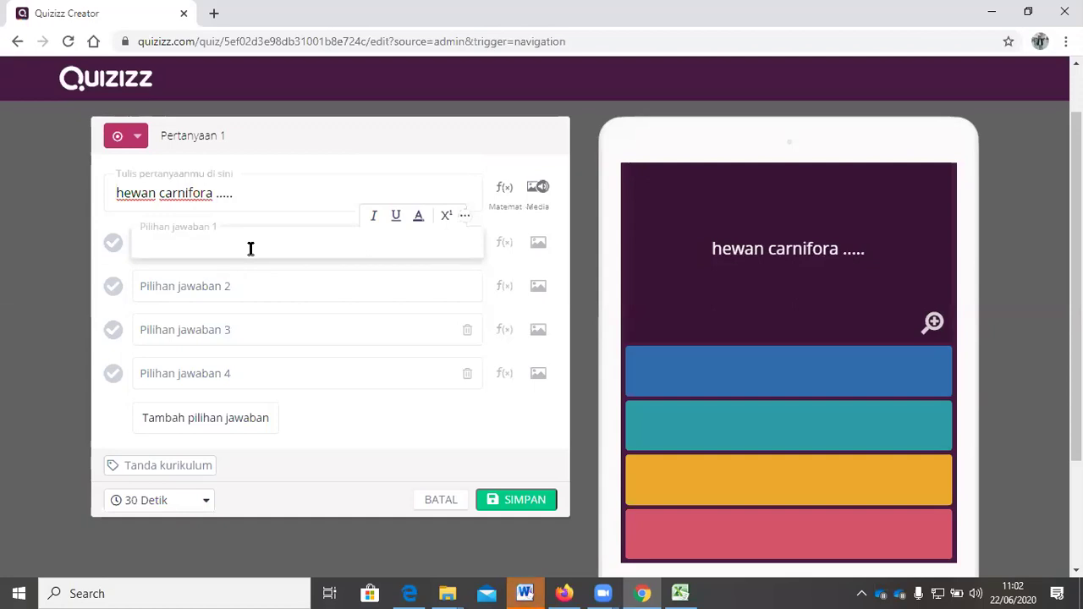
pyautogui.write('Sapi')
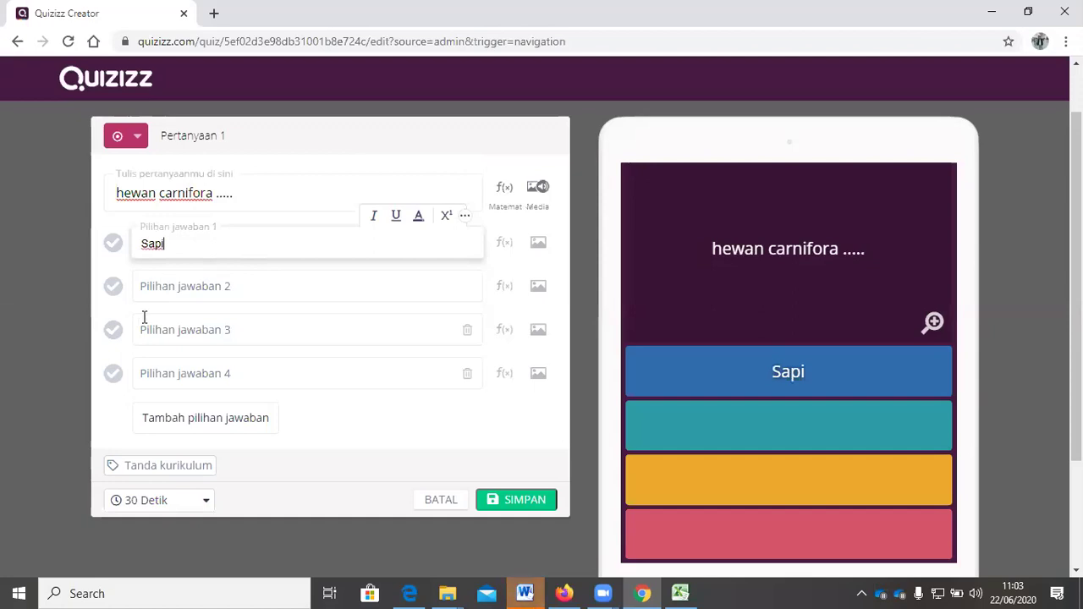
pyautogui.click(184, 288)
pyautogui.write('harimau')
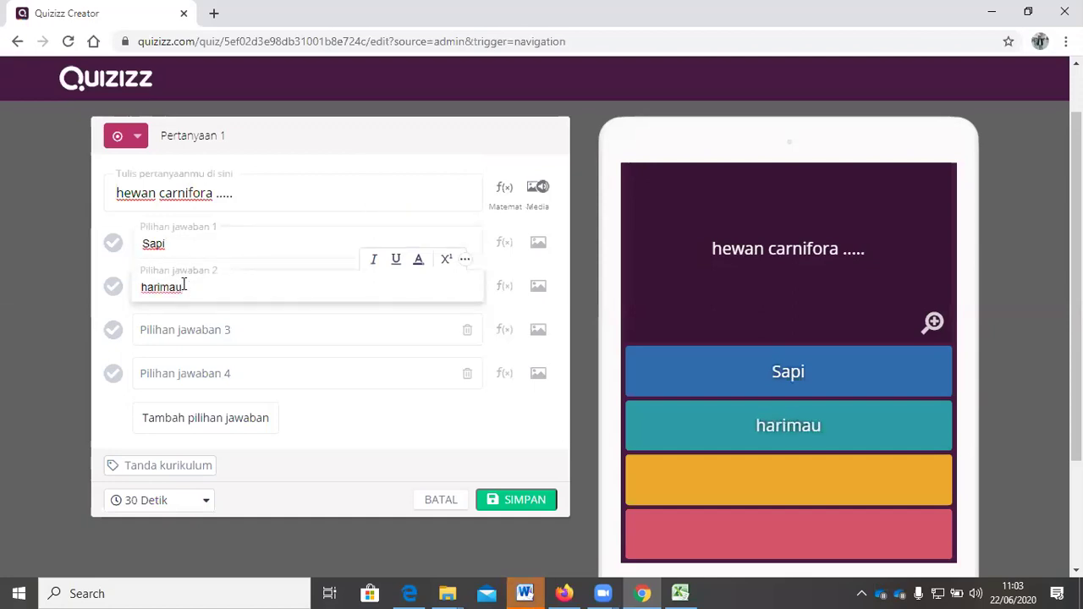
pyautogui.click(178, 330)
pyautogui.write('Kelinci')
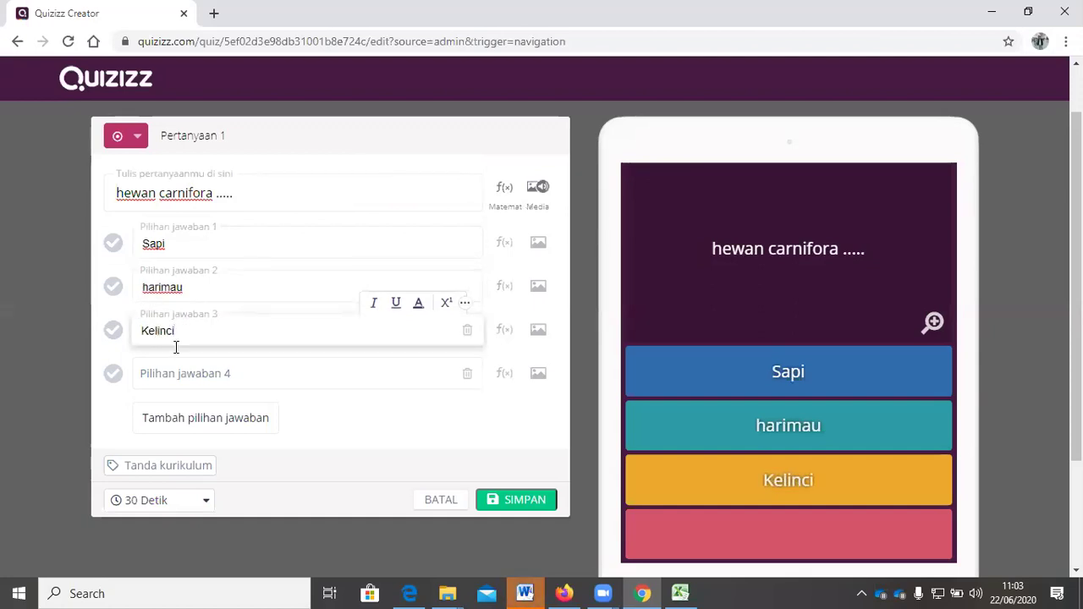
pyautogui.click(160, 359)
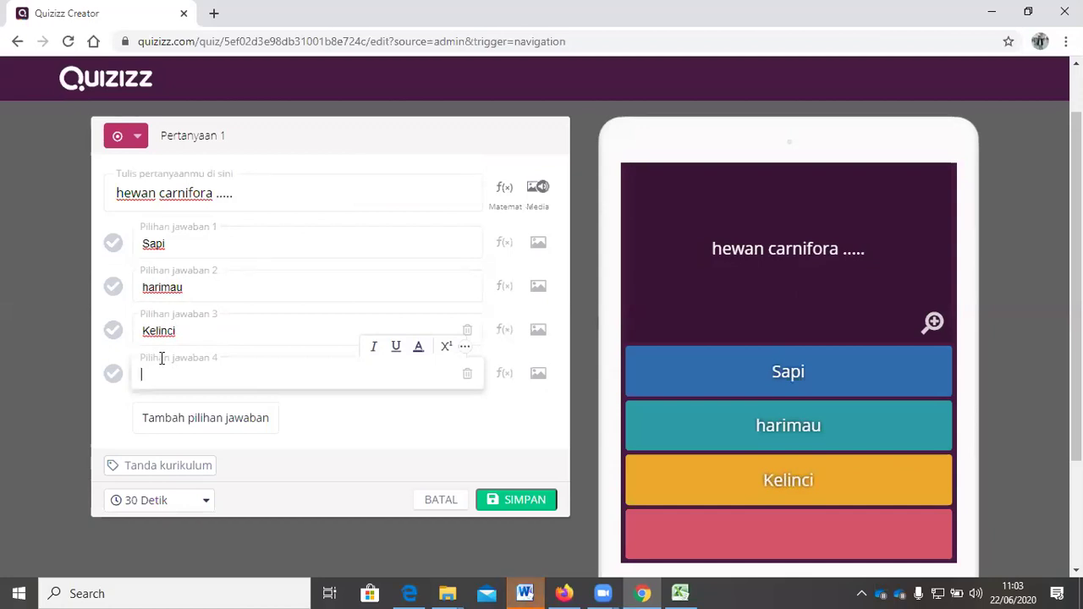
pyautogui.write('K')
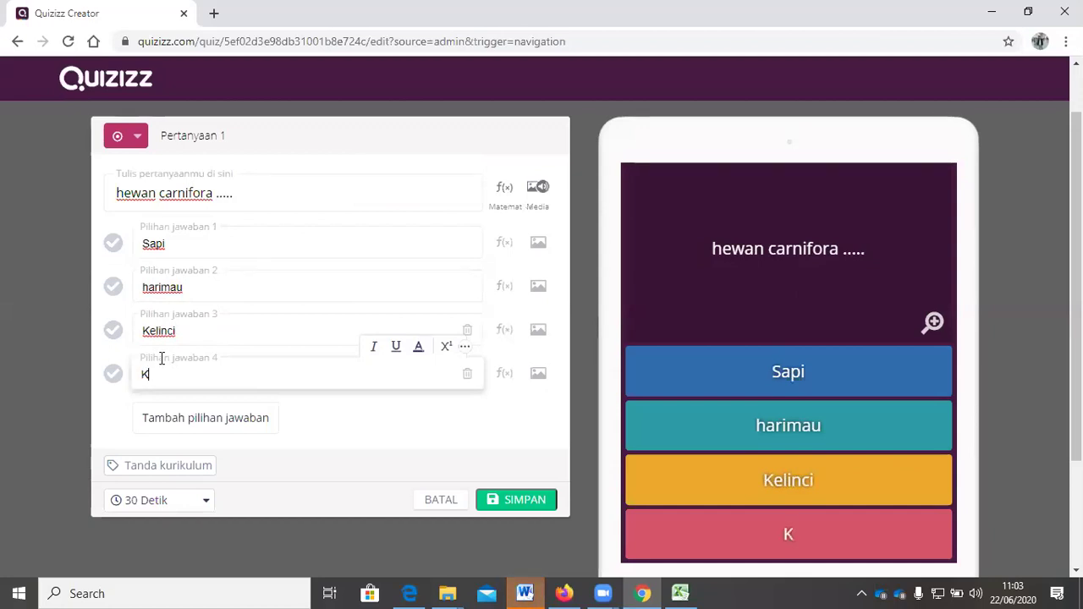
pyautogui.write('ambing')
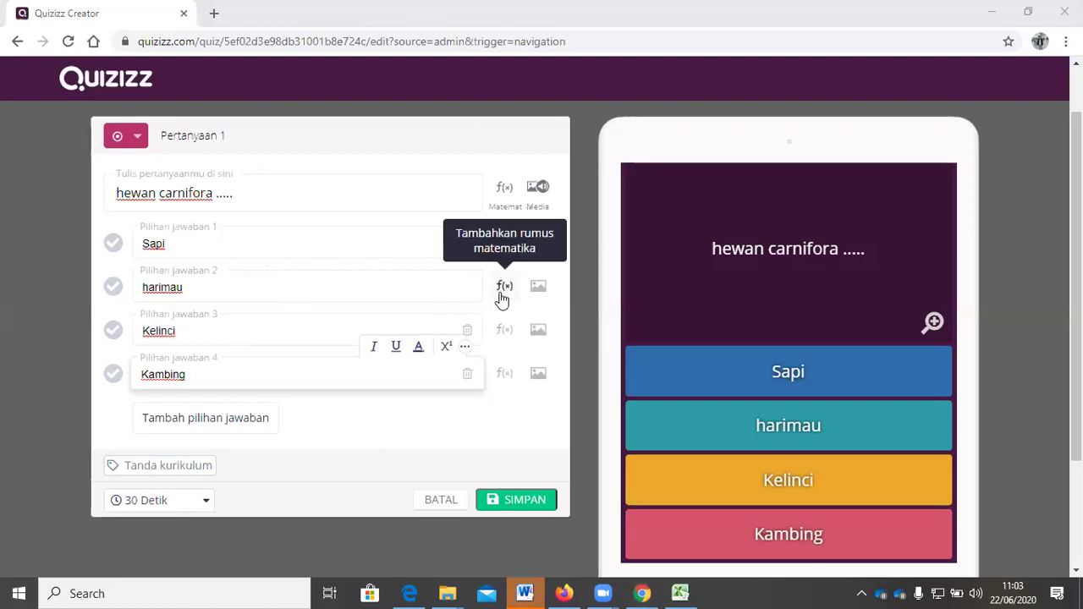
# - Mark harimau as the correct answer and save the question
pyautogui.click(454, 290)
pyautogui.click(113, 286)
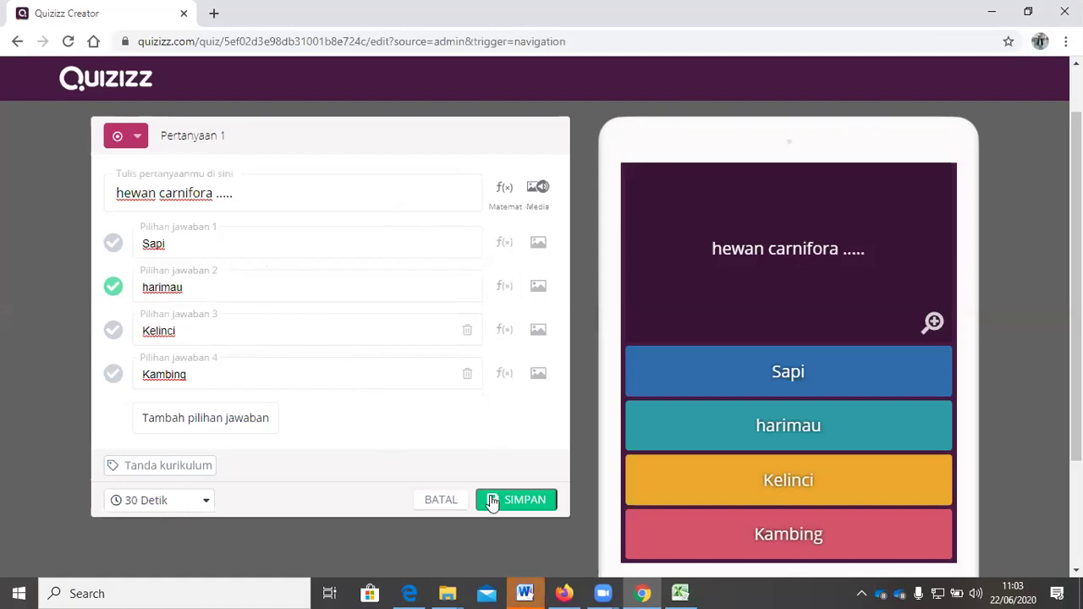
pyautogui.click(522, 505)
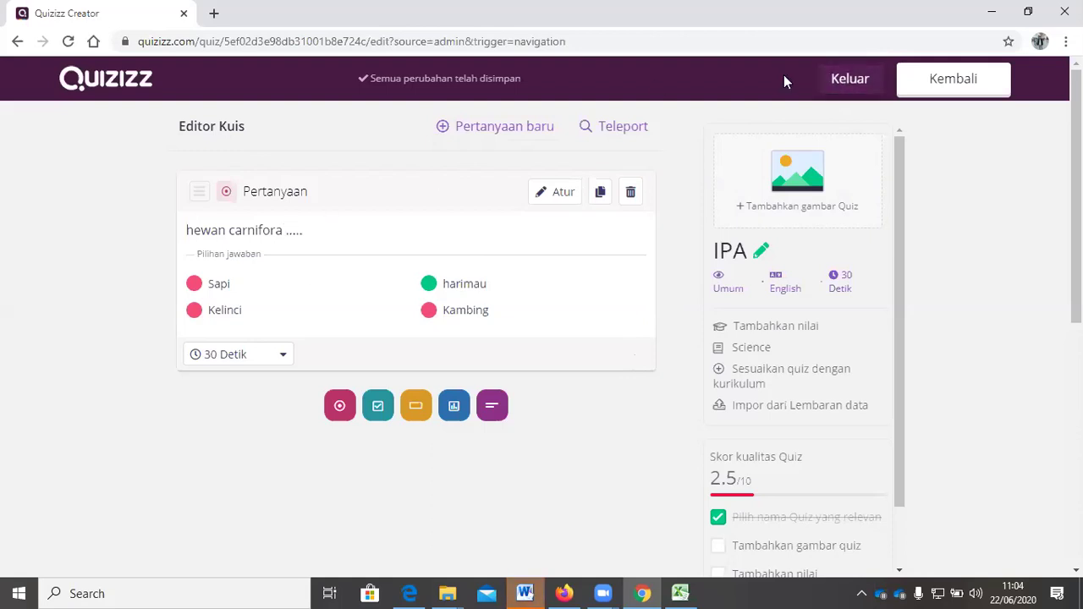
# - Leave the IPA quiz editor and search the quiz library for "Soal Bahasa Inggris XI"
pyautogui.click(850, 82)
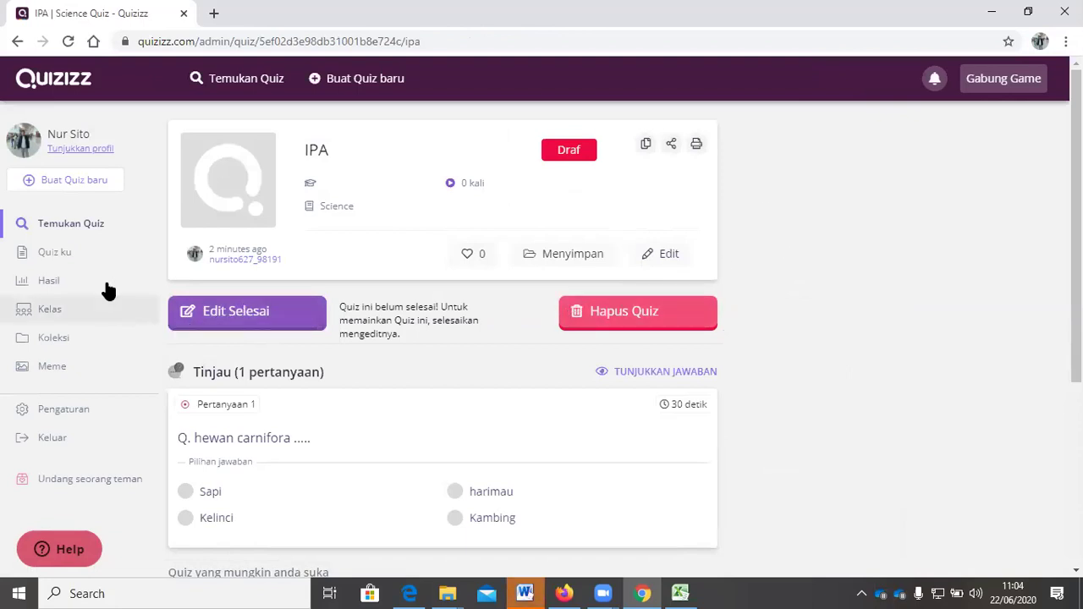
pyautogui.click(81, 234)
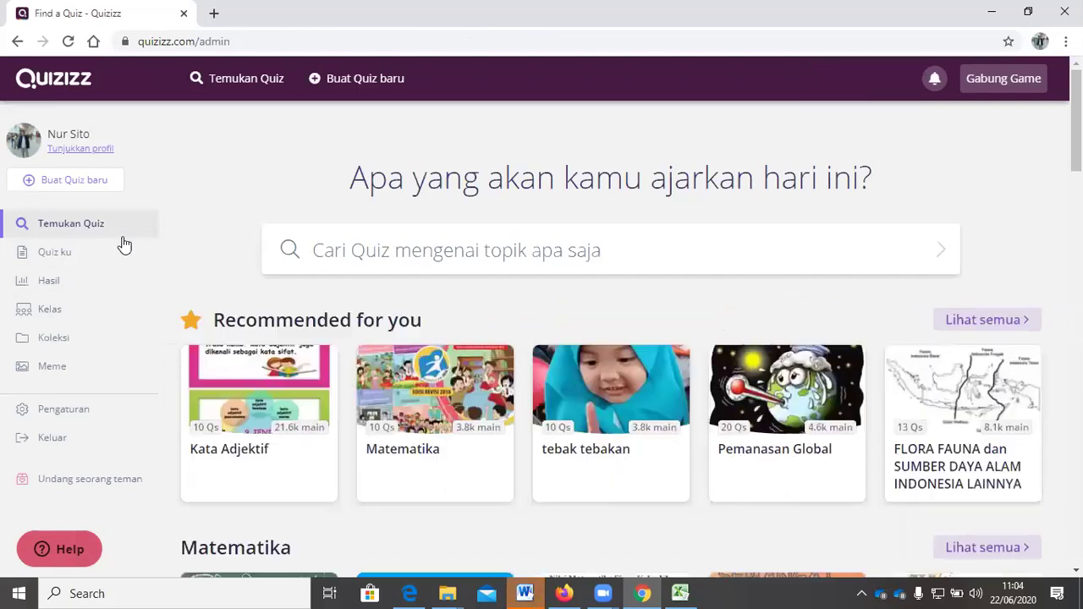
pyautogui.click(420, 255)
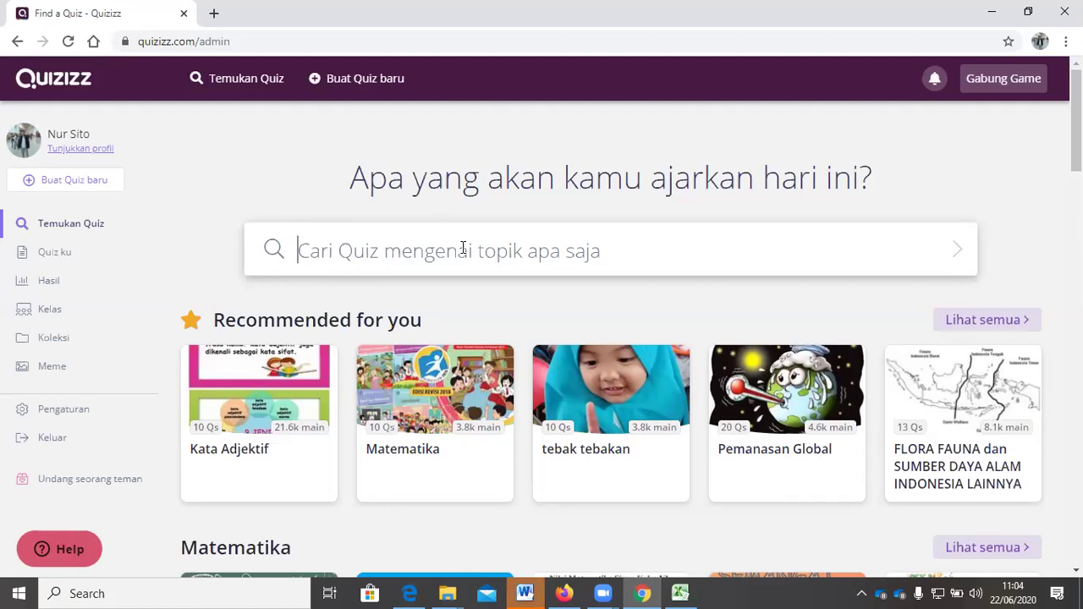
pyautogui.write('S')
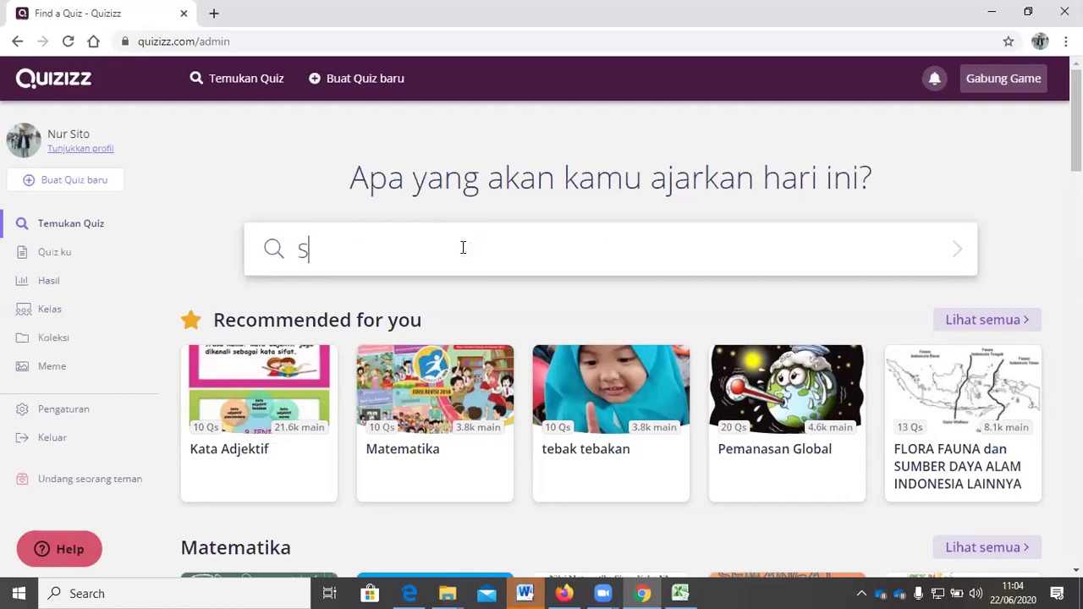
pyautogui.write('oal Bahasa Inggris XI')
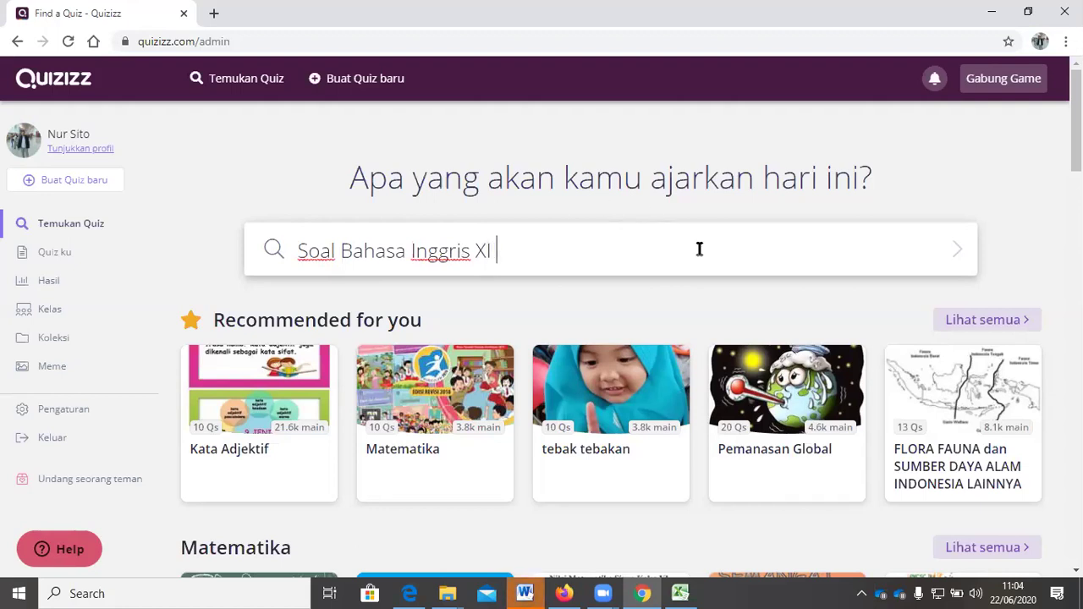
pyautogui.press('Return')
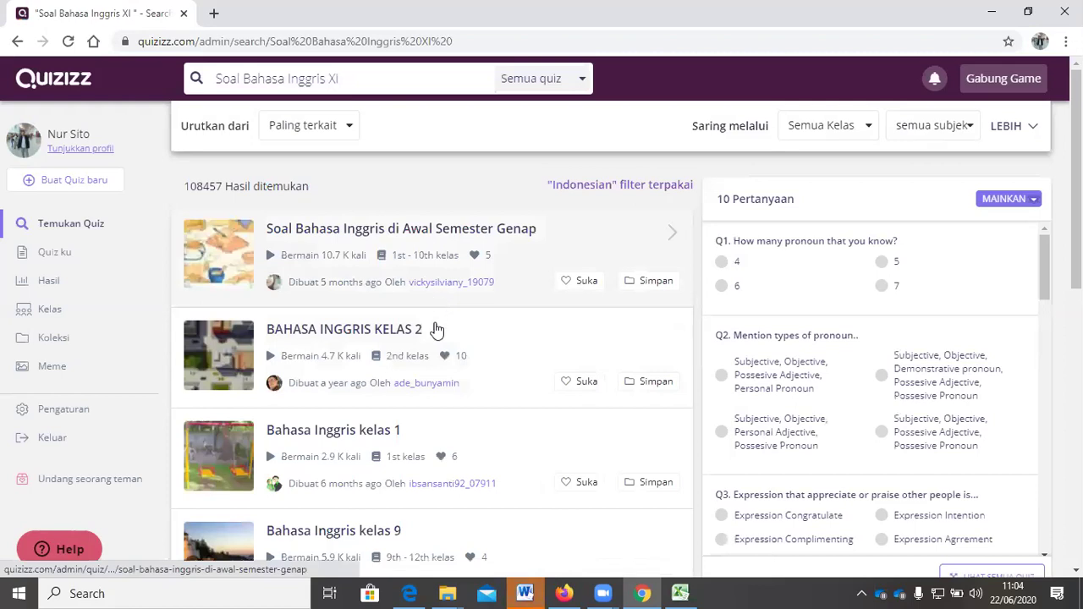
# - Open the "Bahasa Inggris kelas 1" quiz from the results for editing as a copy and dismiss the McAfee threat alert
pyautogui.moveTo(436, 351)
pyautogui.click(370, 445)
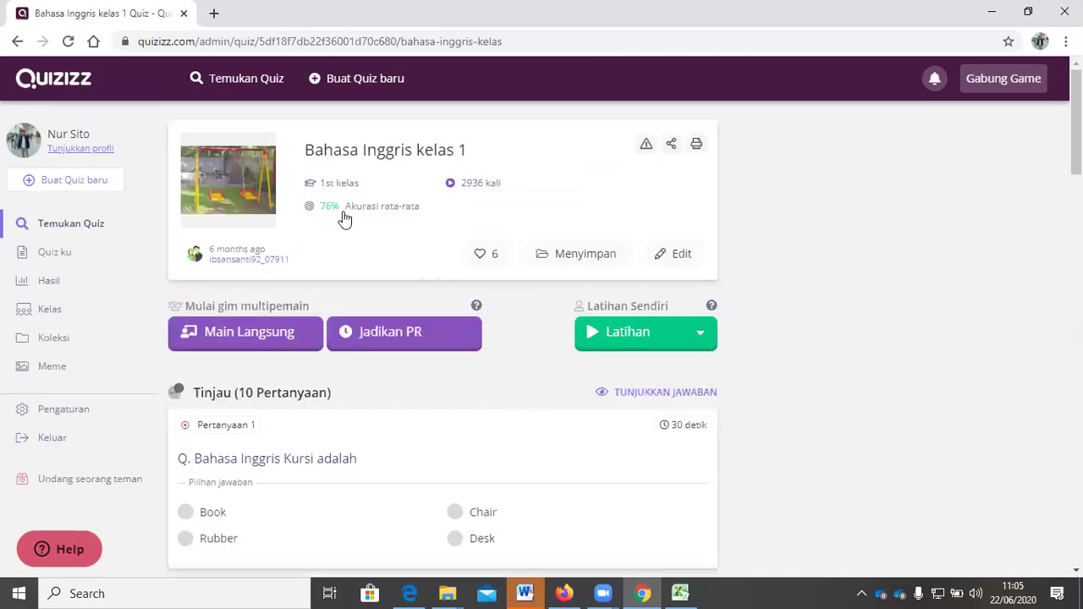
pyautogui.click(671, 256)
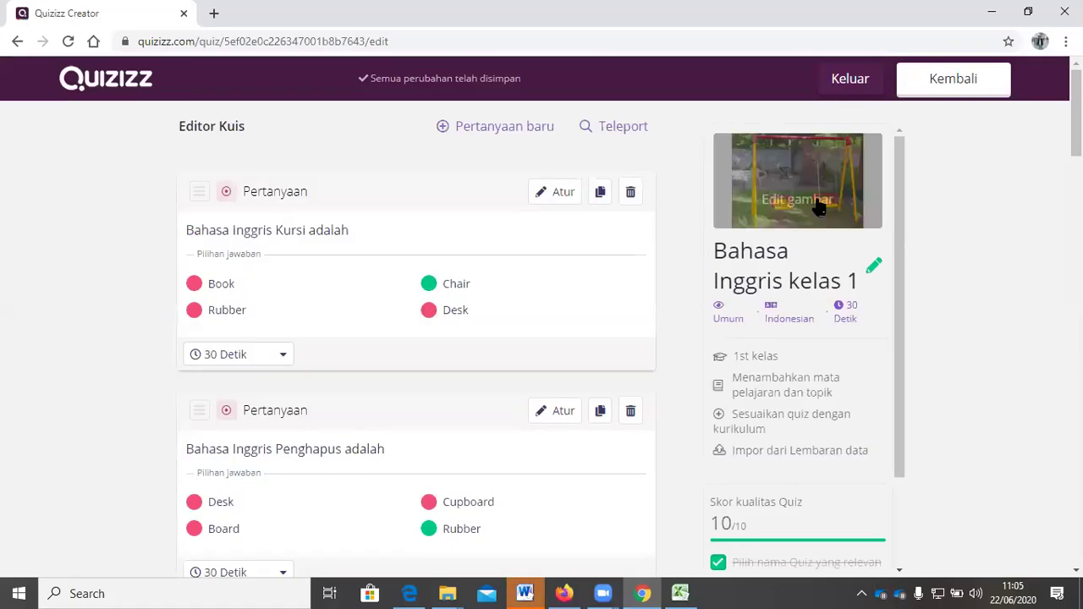
pyautogui.moveTo(770, 212)
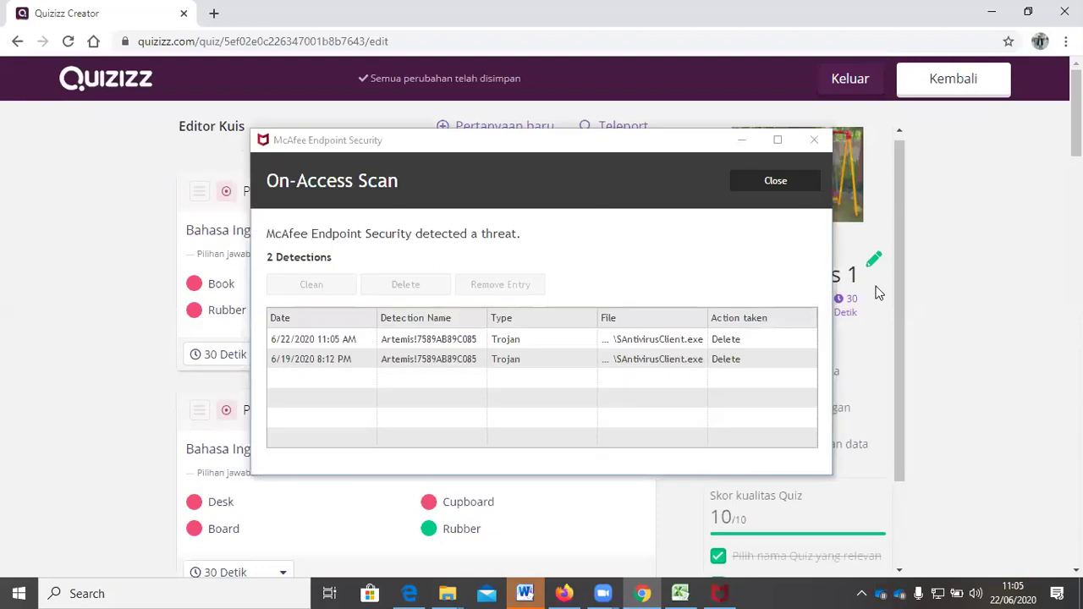
pyautogui.click(782, 184)
# - Start replacing the quiz's title image and browse to the PNG folder on Local Disk (D:)
pyautogui.scroll(-2, 898, 221)
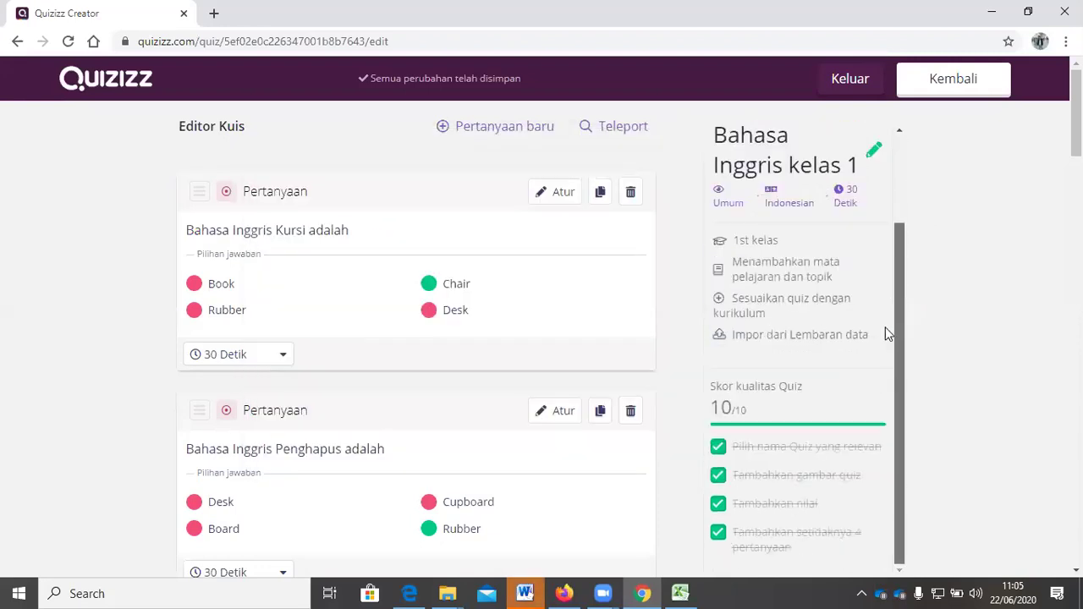
pyautogui.scroll(2, 885, 331)
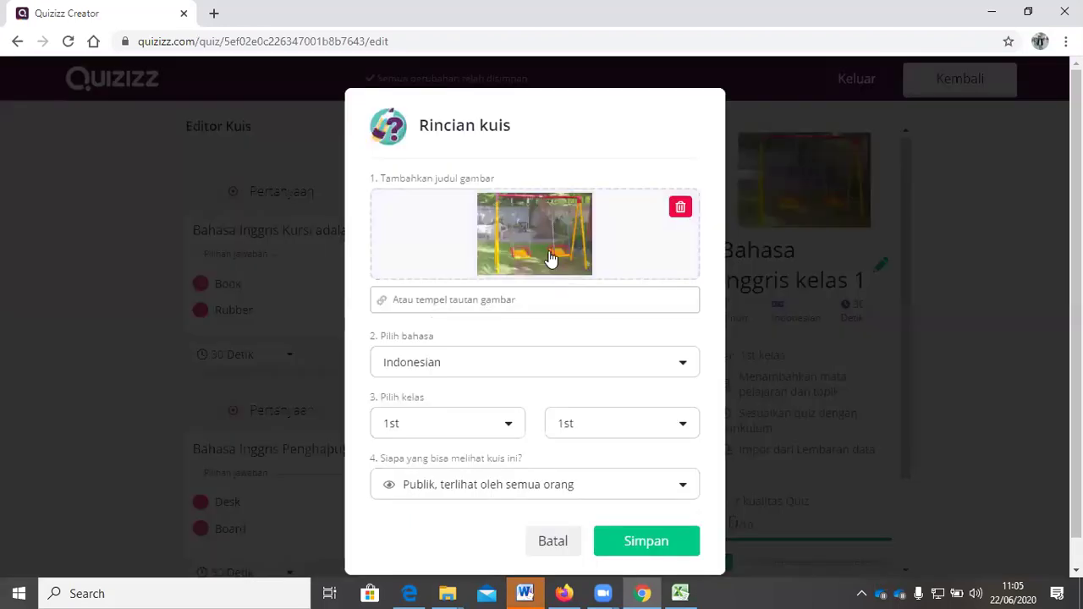
pyautogui.click(551, 245)
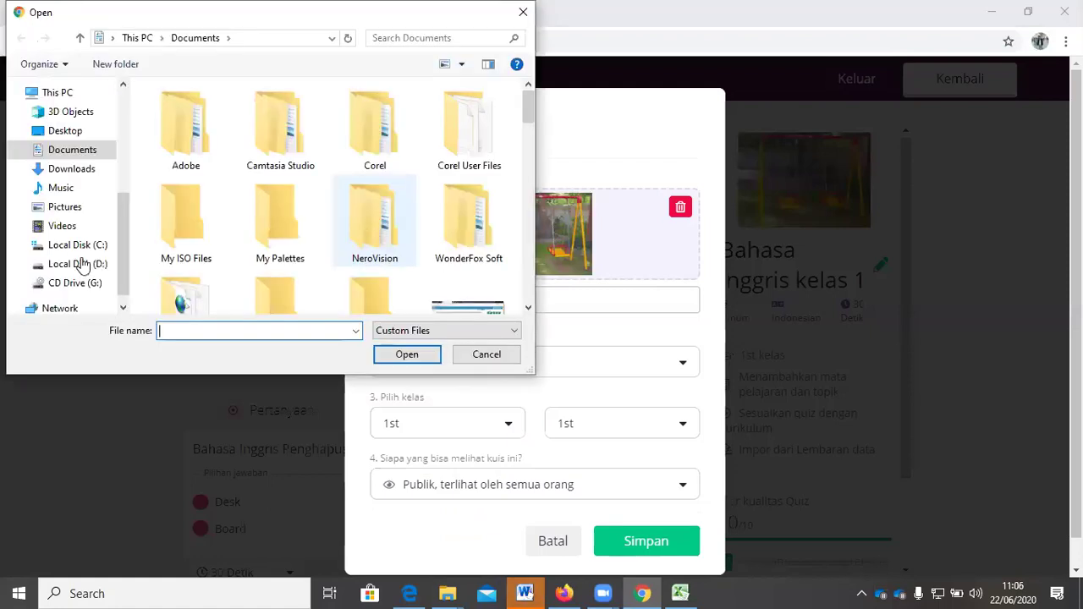
pyautogui.click(82, 264)
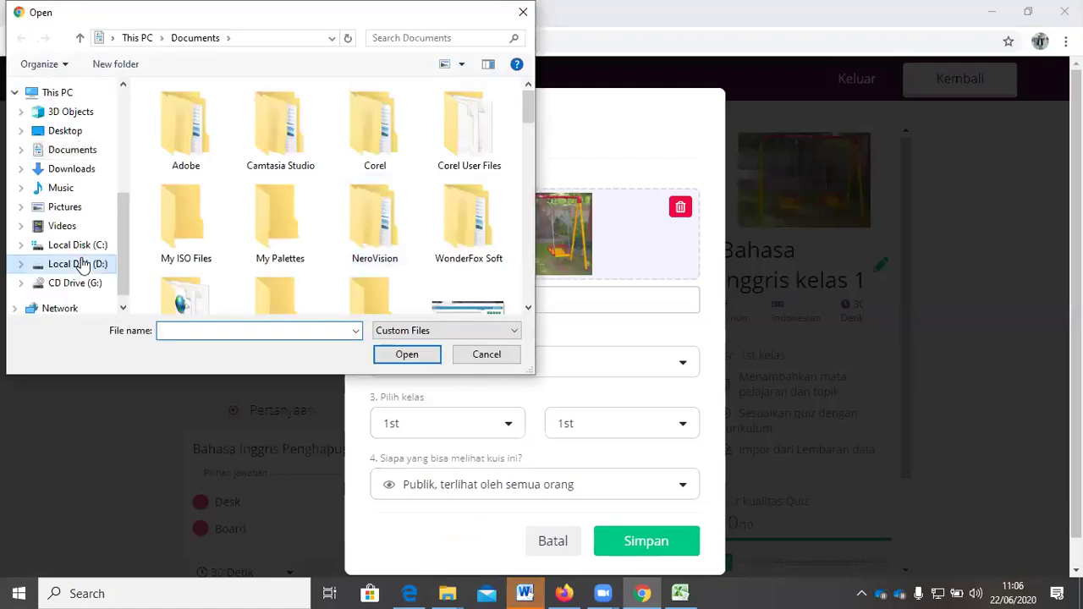
pyautogui.scroll(-1, 123, 258)
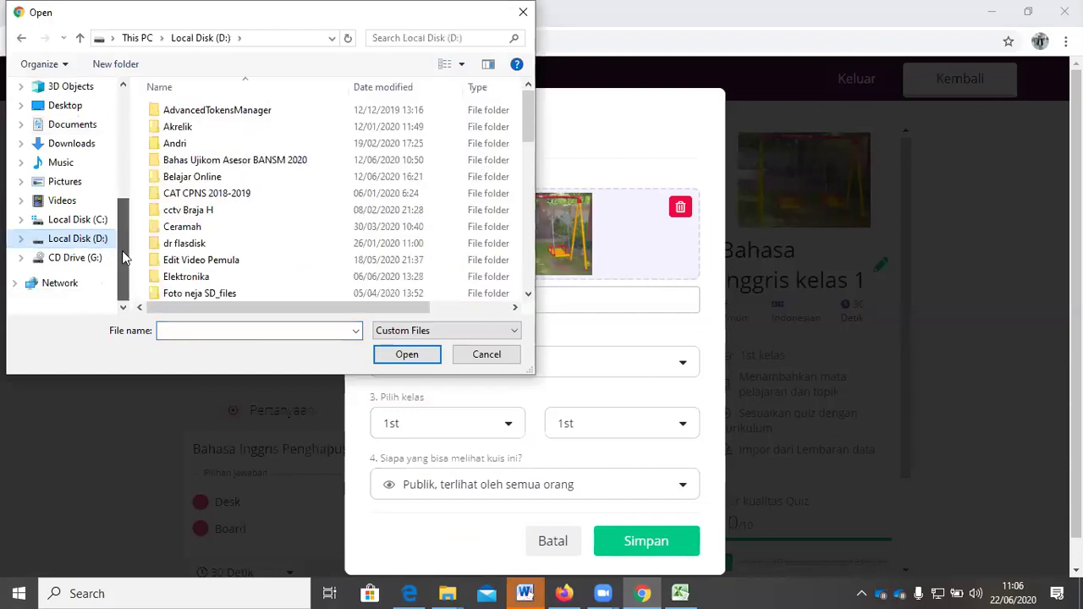
pyautogui.click(22, 240)
pyautogui.scroll(-1, 109, 230)
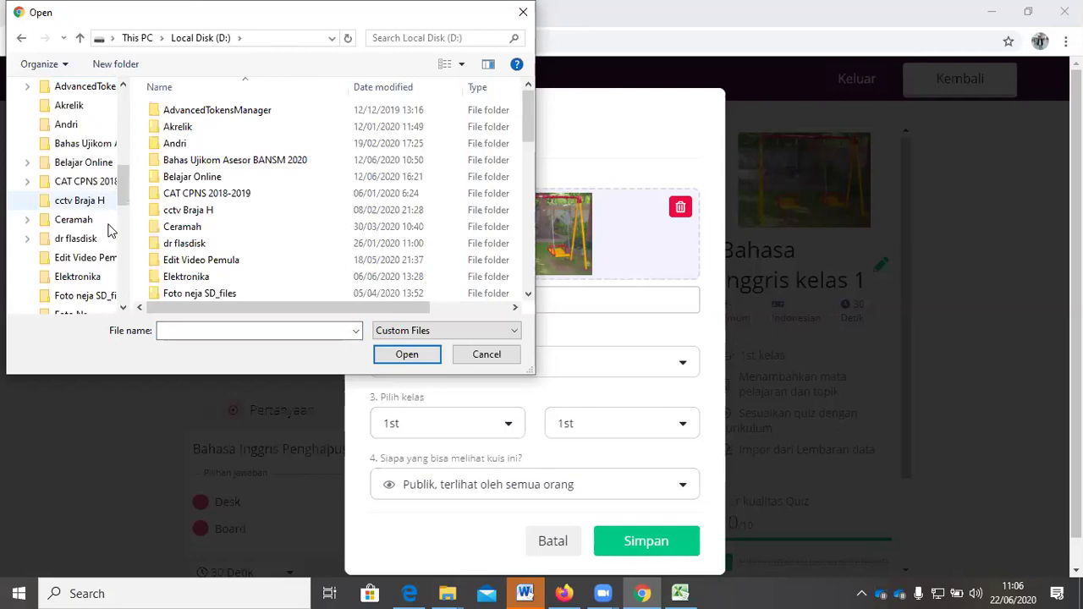
pyautogui.scroll(-5, 83, 283)
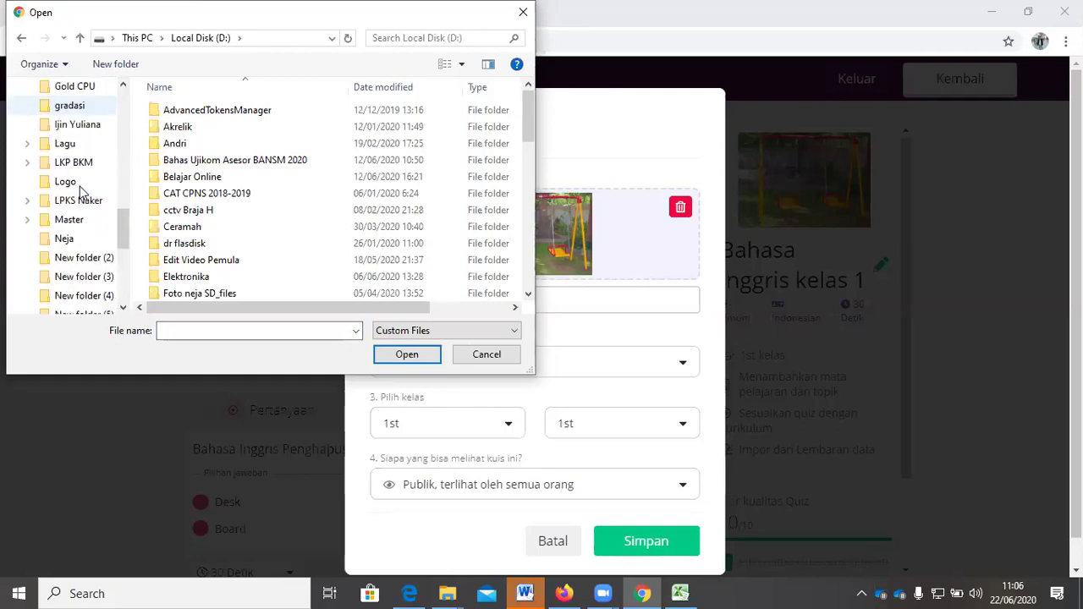
pyautogui.scroll(-2, 82, 279)
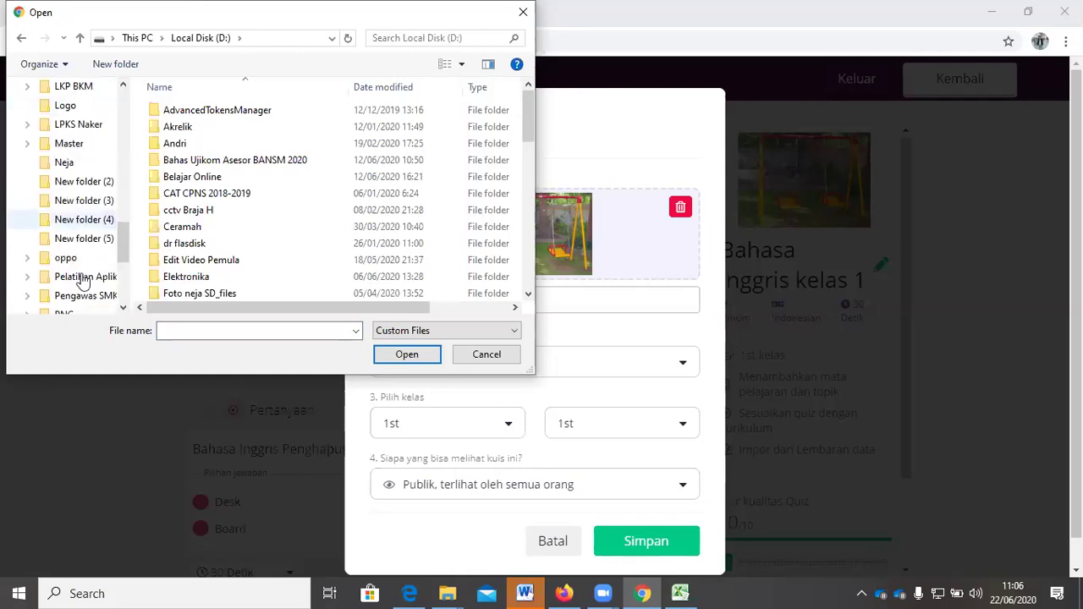
pyautogui.click(83, 280)
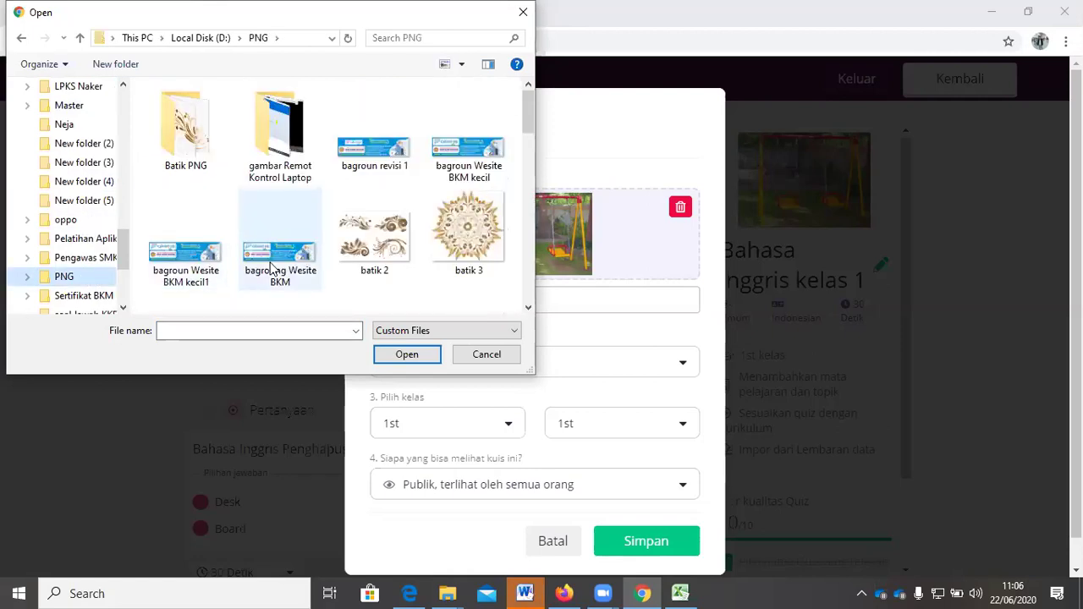
# - Set logo_lpk_kecil_oke-removebg-preview as the quiz's title image and save the quiz details
pyautogui.scroll(-3, 345, 240)
pyautogui.scroll(-3, 368, 199)
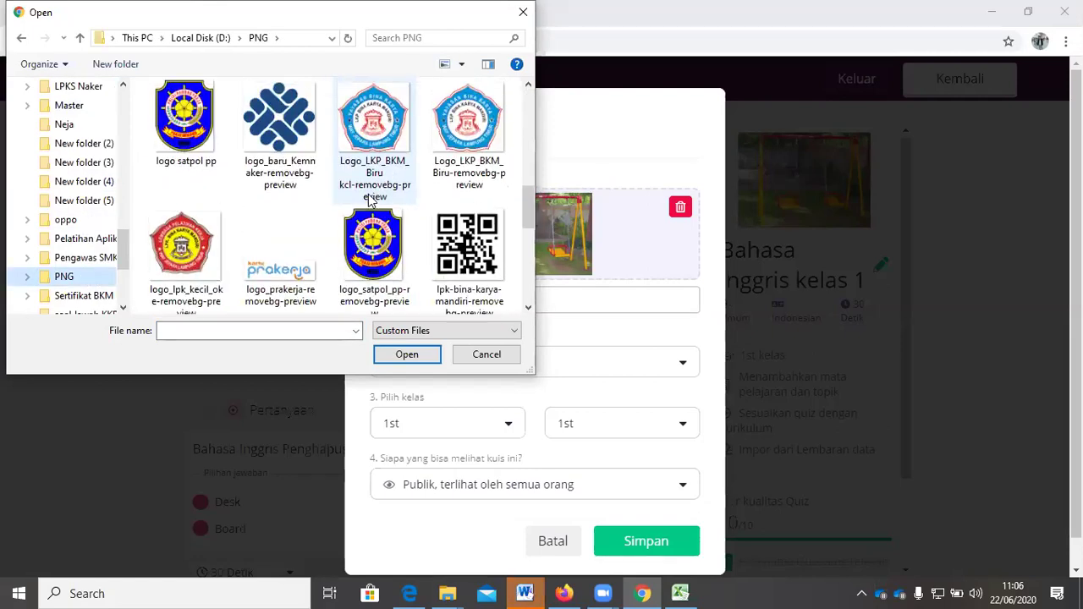
pyautogui.scroll(3, 369, 199)
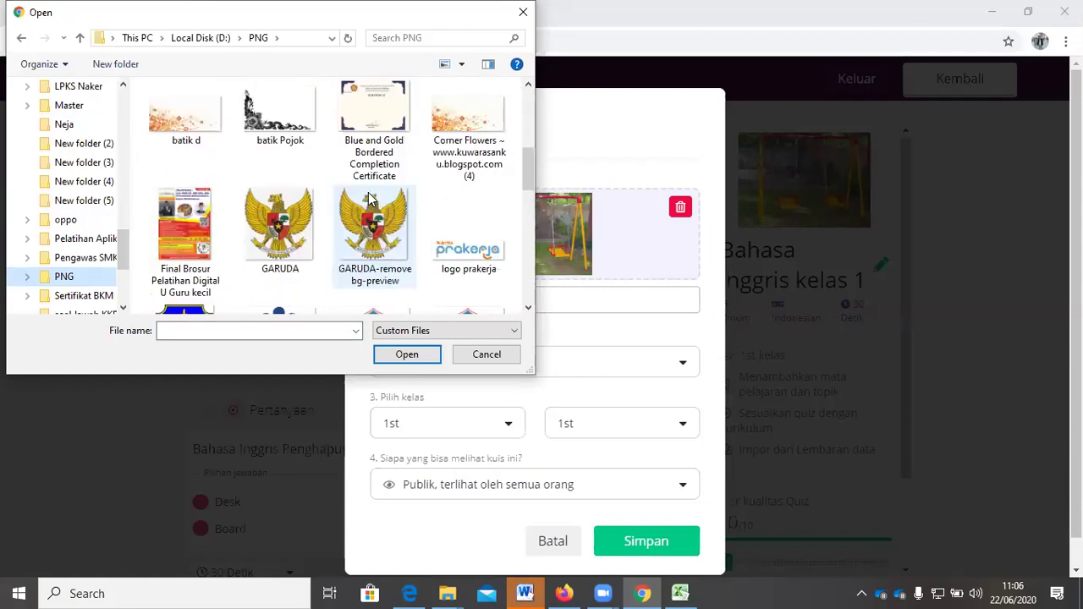
pyautogui.scroll(-3, 369, 199)
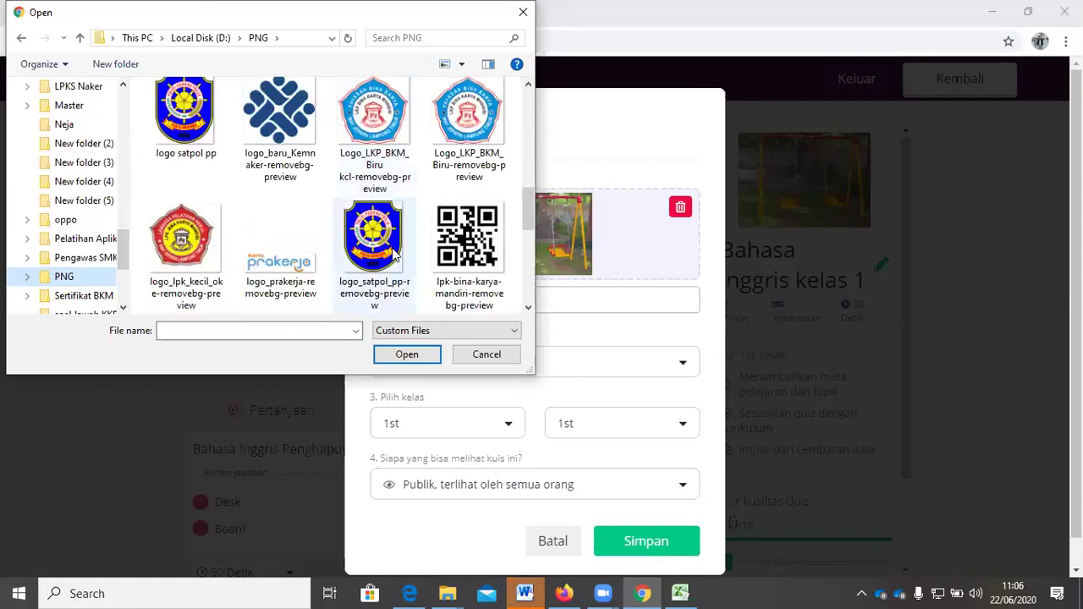
pyautogui.doubleClick(185, 245)
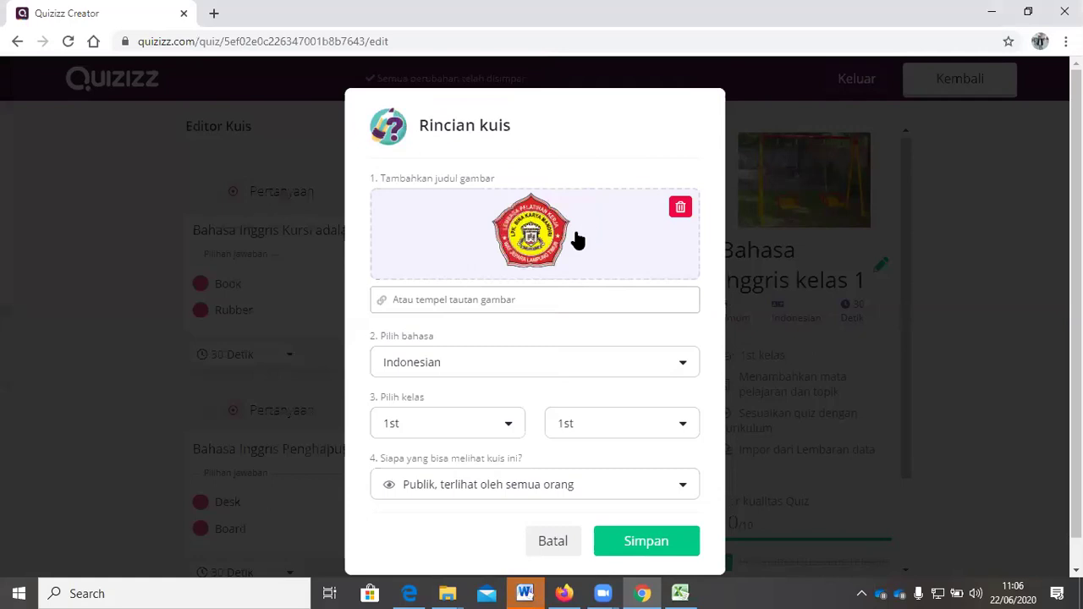
pyautogui.scroll(-1, 624, 414)
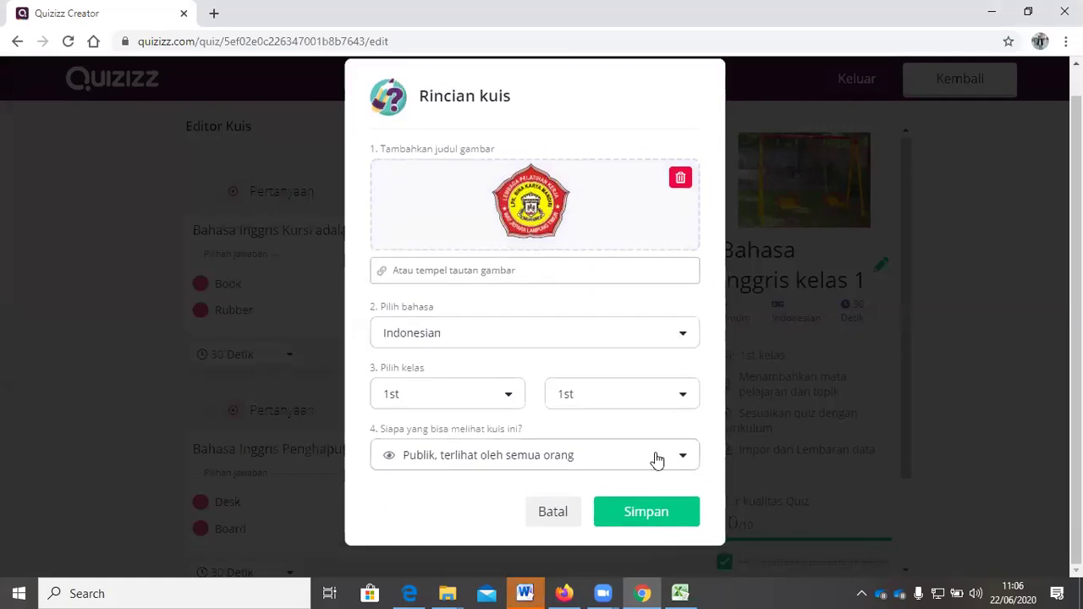
pyautogui.click(639, 514)
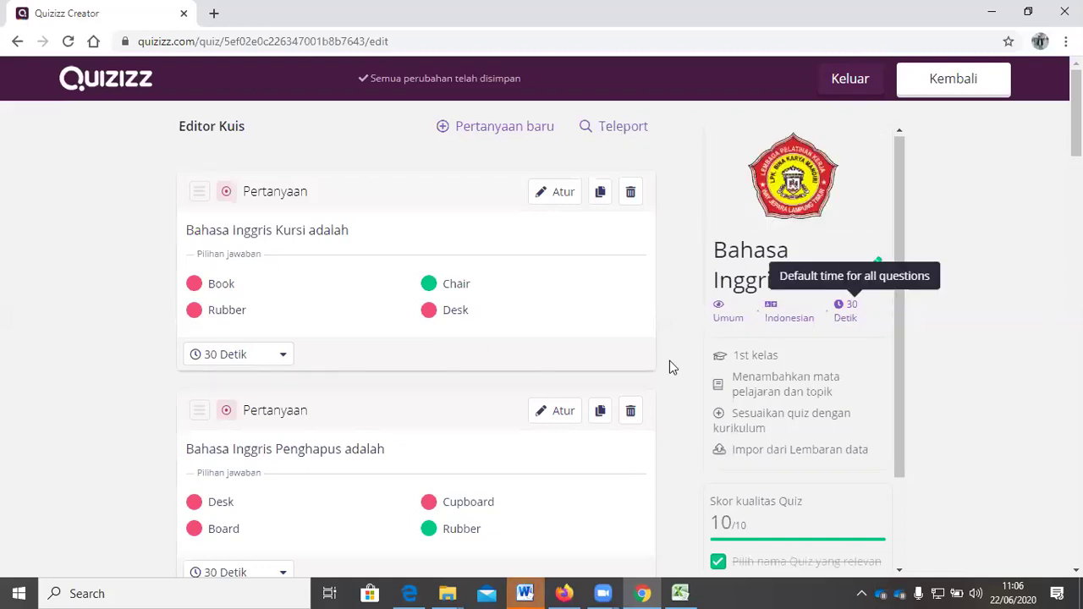
# - Look through the copied quiz's questions down to the last one about Taman Bermain
pyautogui.scroll(-1, 419, 377)
pyautogui.scroll(-15, 414, 383)
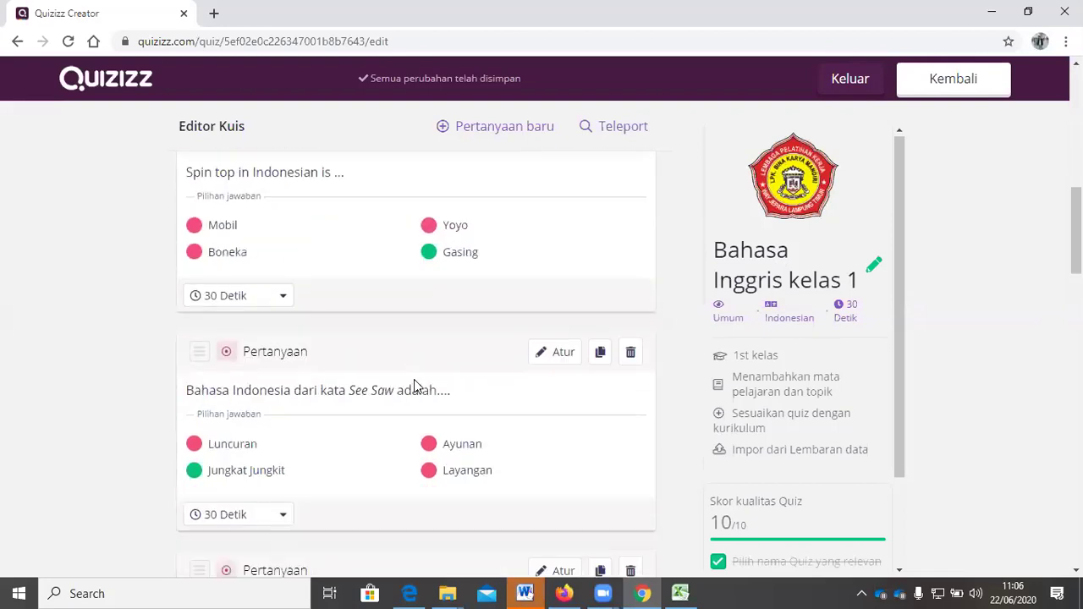
pyautogui.scroll(-10, 436, 388)
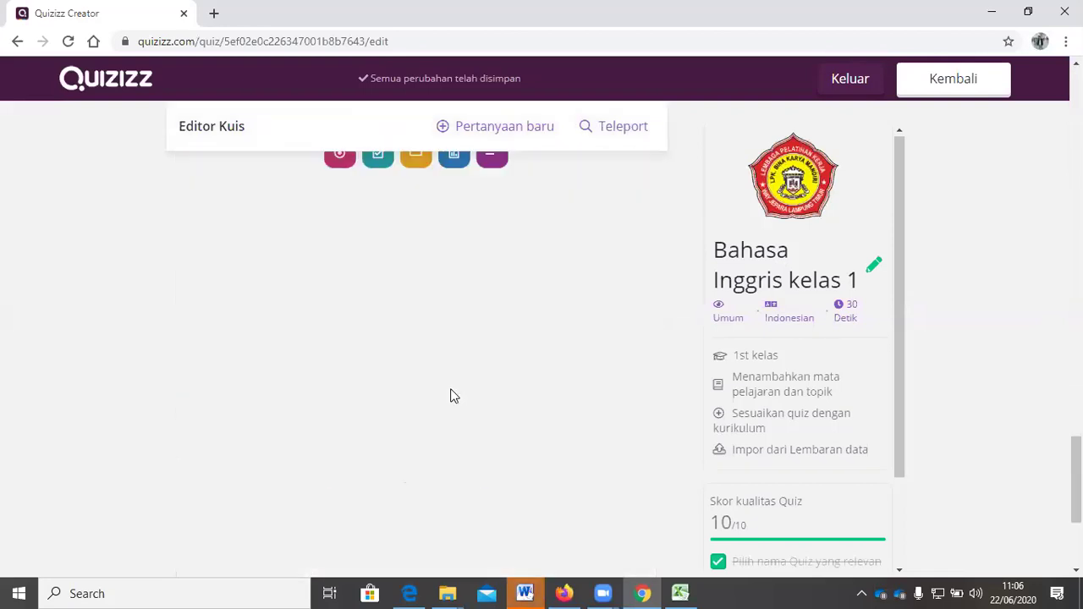
pyautogui.scroll(4, 449, 395)
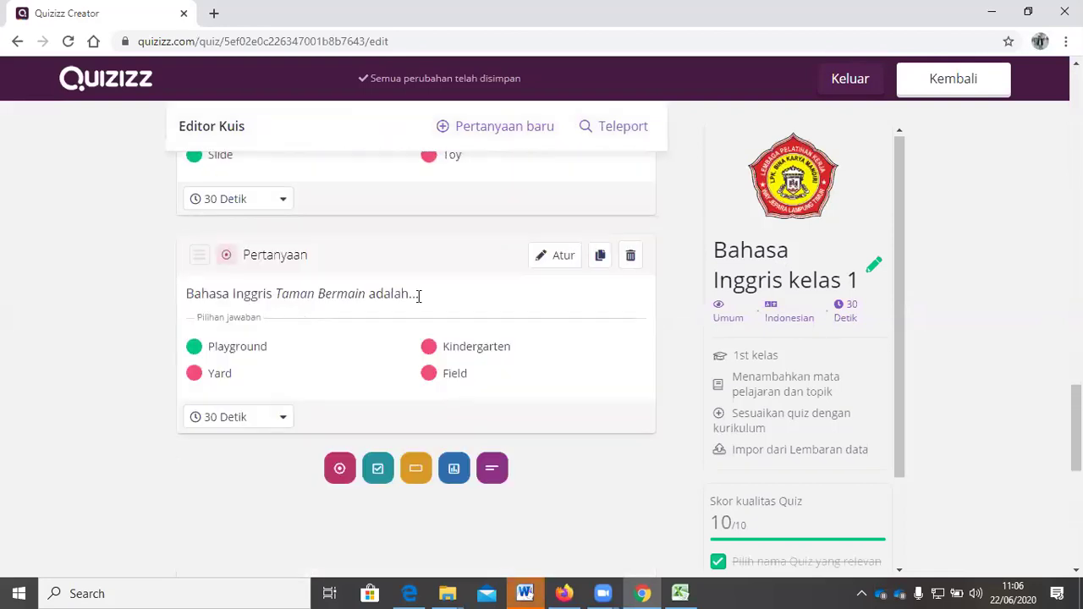
pyautogui.moveTo(419, 294); pyautogui.dragTo(269, 294)
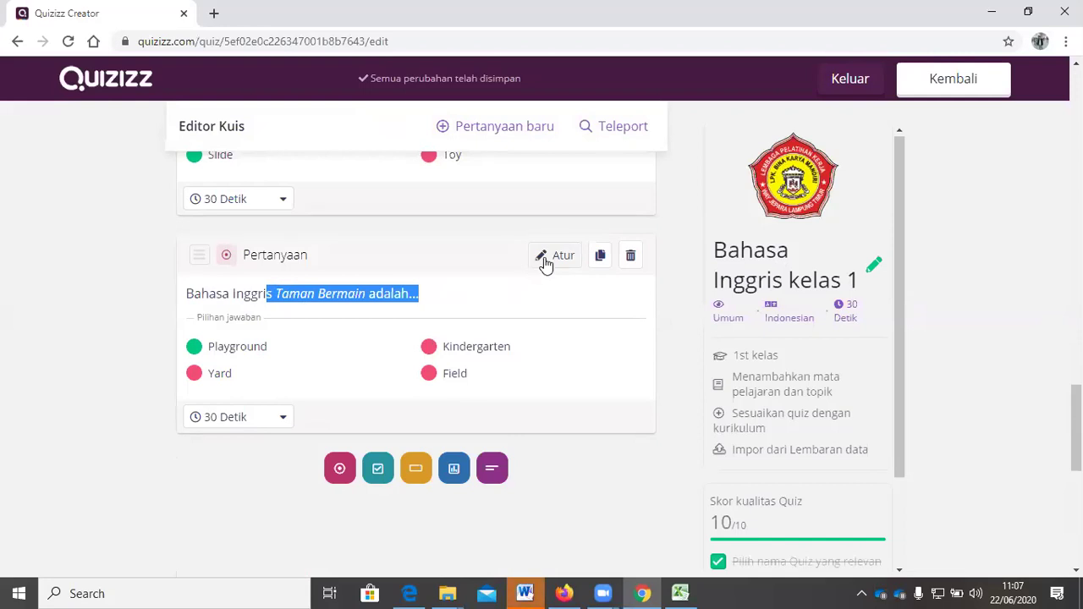
pyautogui.scroll(15, 506, 293)
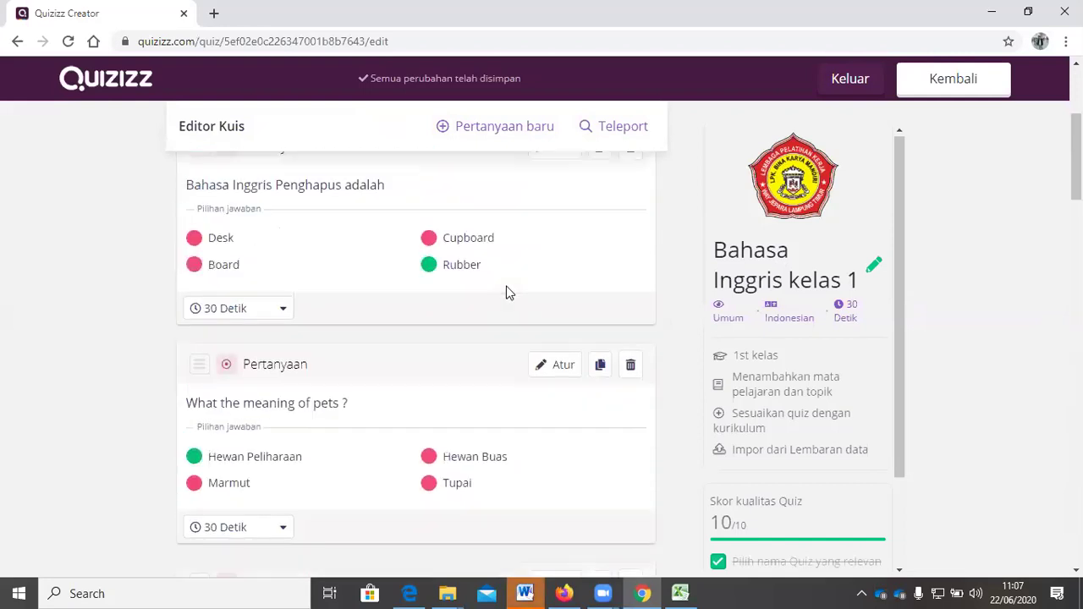
pyautogui.scroll(3, 508, 292)
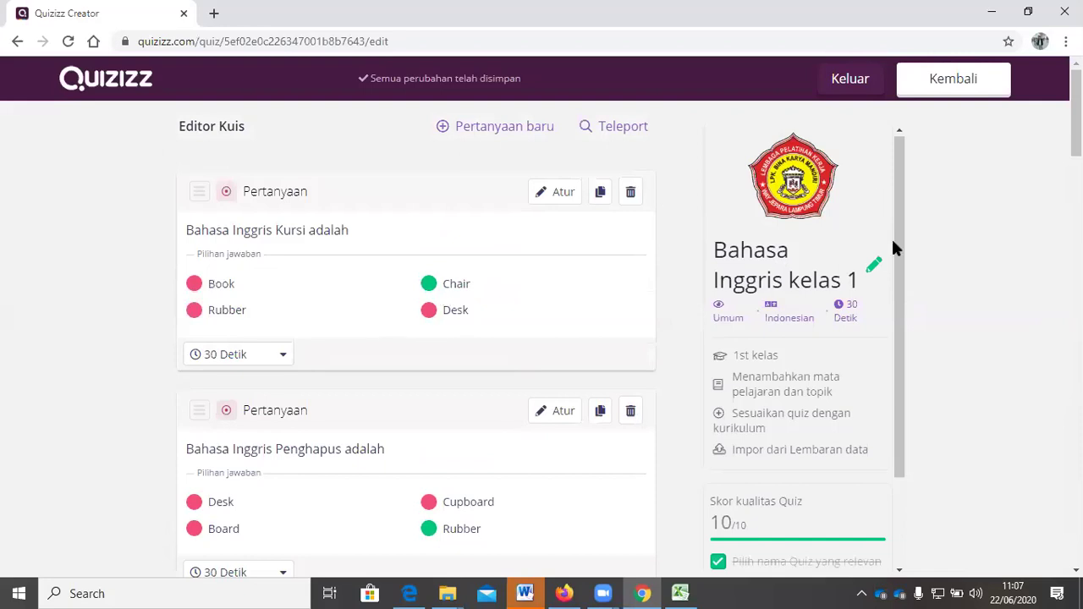
# - Finish editing the quiz, choosing Bahasa Inggris as its subject, and save it
pyautogui.click(974, 85)
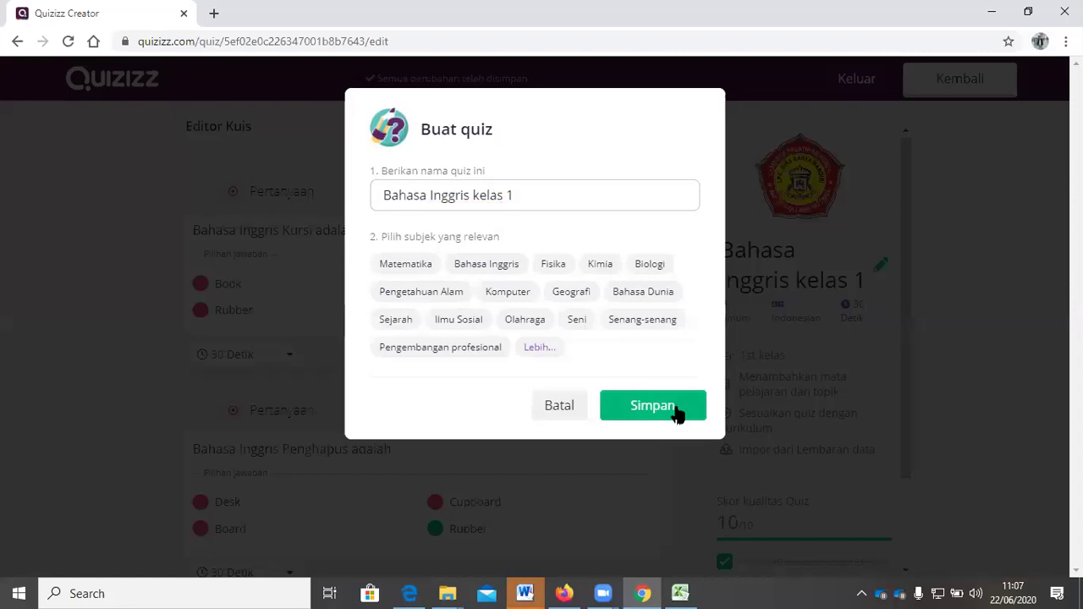
pyautogui.click(677, 412)
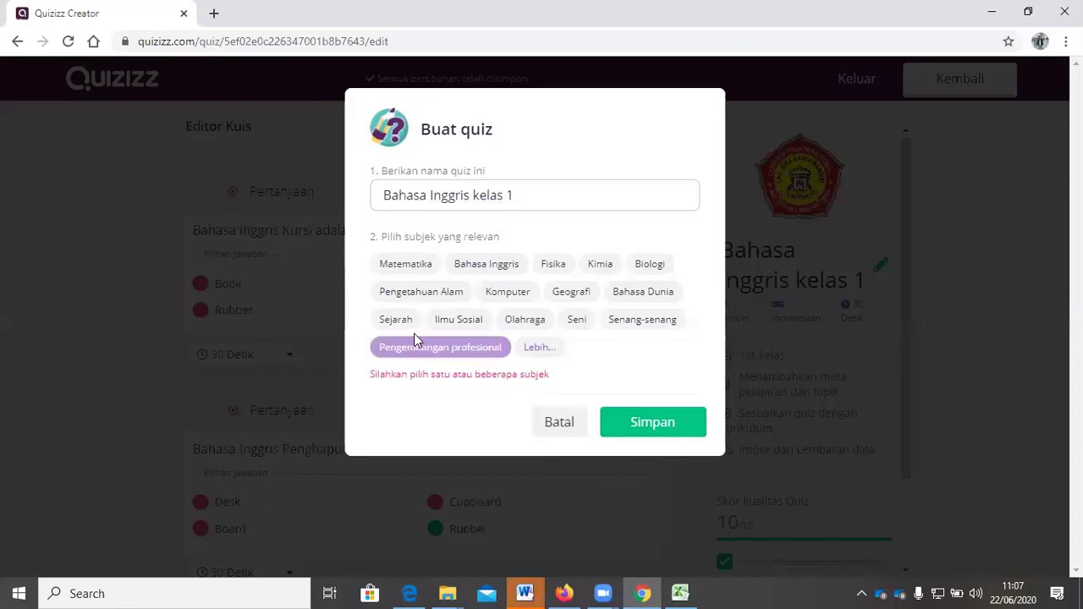
pyautogui.click(487, 264)
pyautogui.click(654, 408)
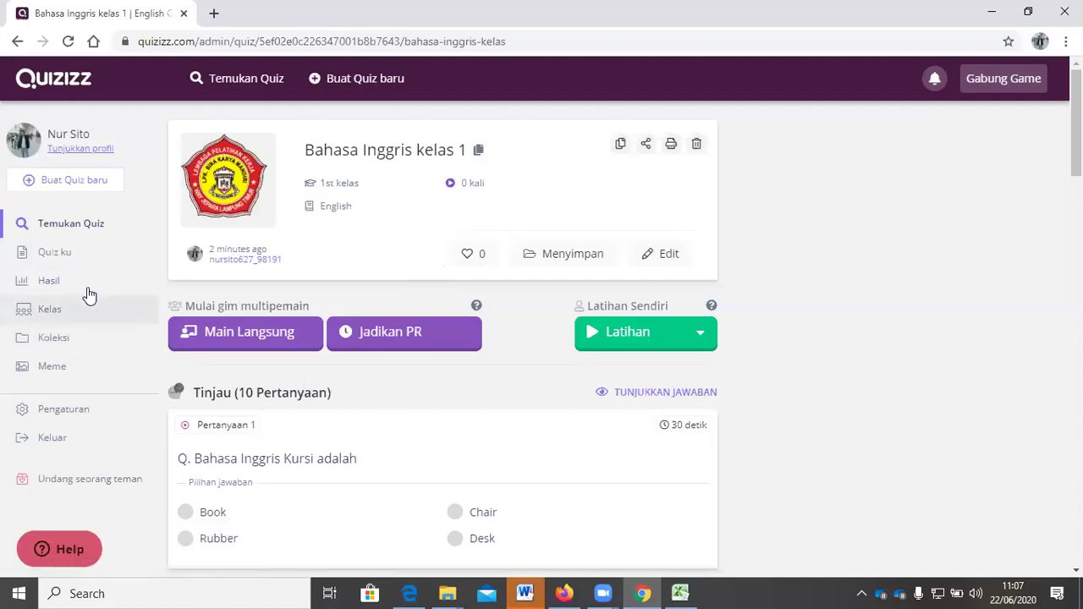
# - Open the saved "Bahasa Inggris kelas 1" quiz from the list of own quizzes
pyautogui.click(54, 265)
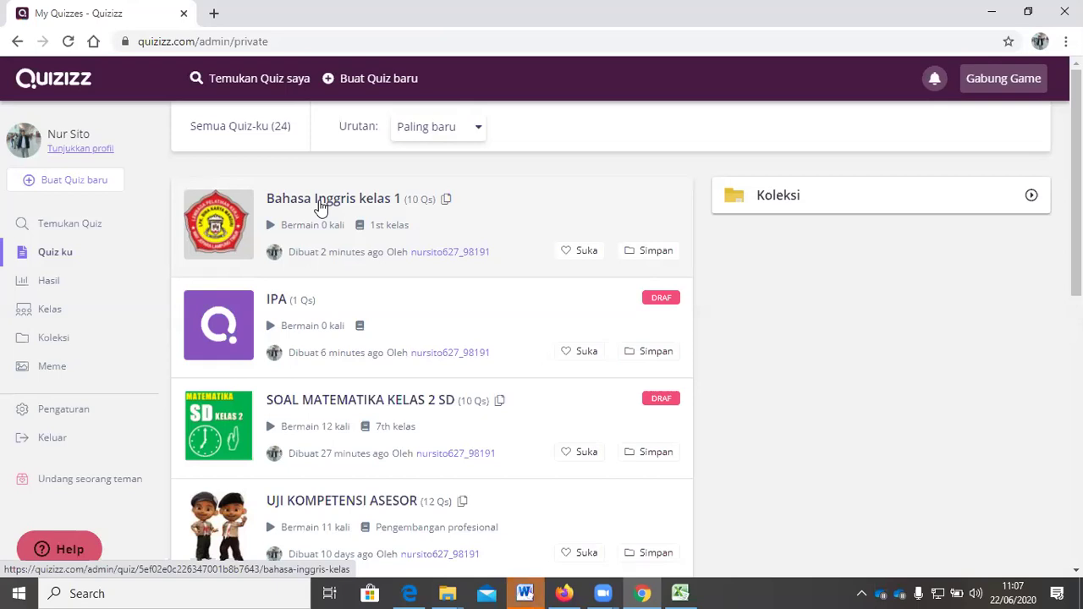
pyautogui.click(321, 207)
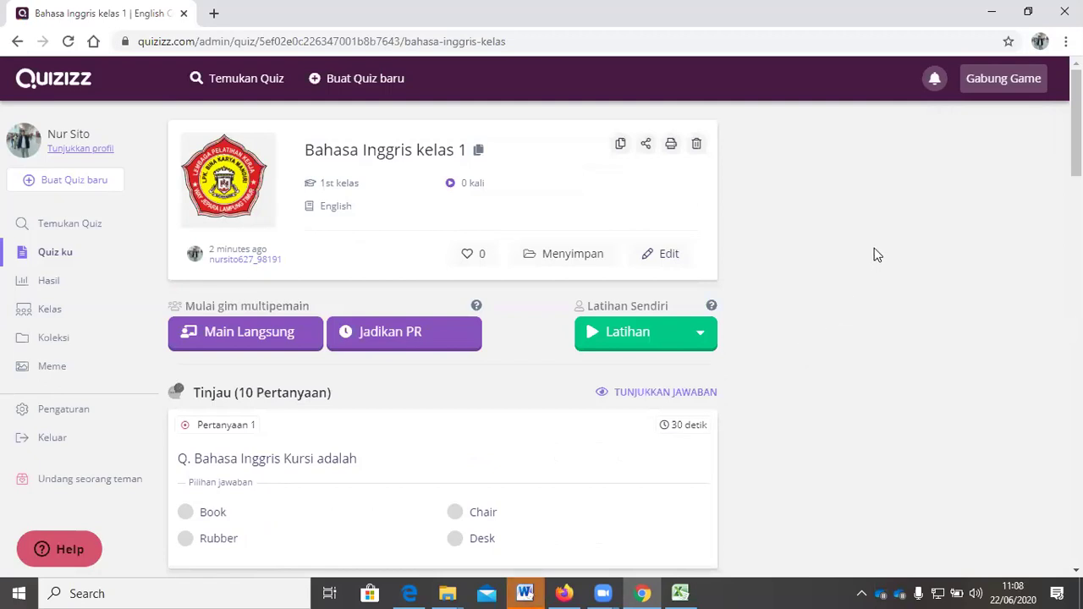
# - Host the "Bahasa Inggris kelas 1" quiz as a live game in Ujian mode and continue to its waiting lobby
pyautogui.click(263, 338)
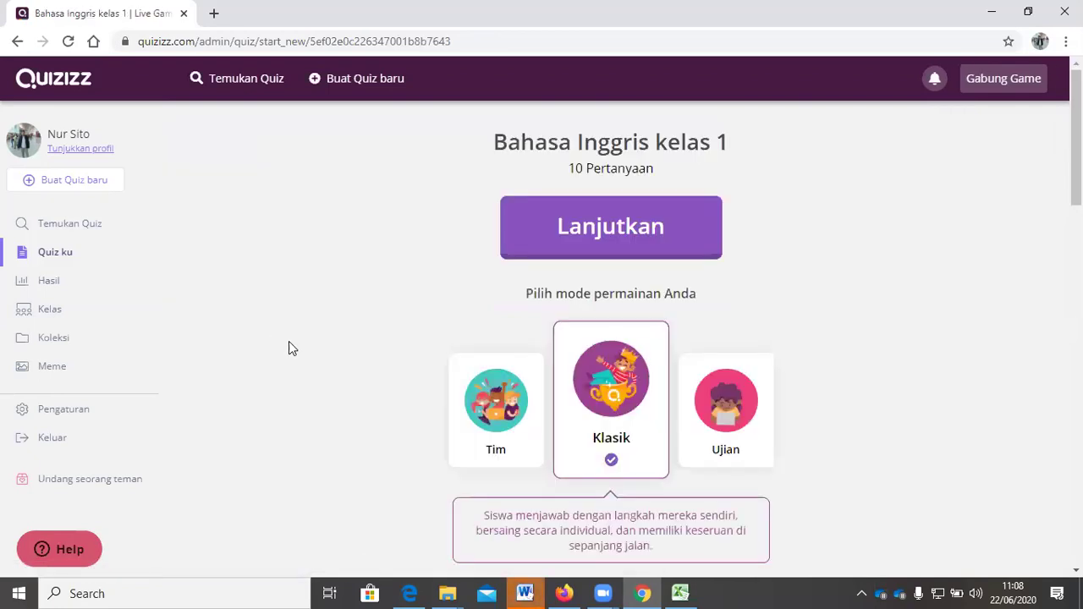
pyautogui.click(747, 399)
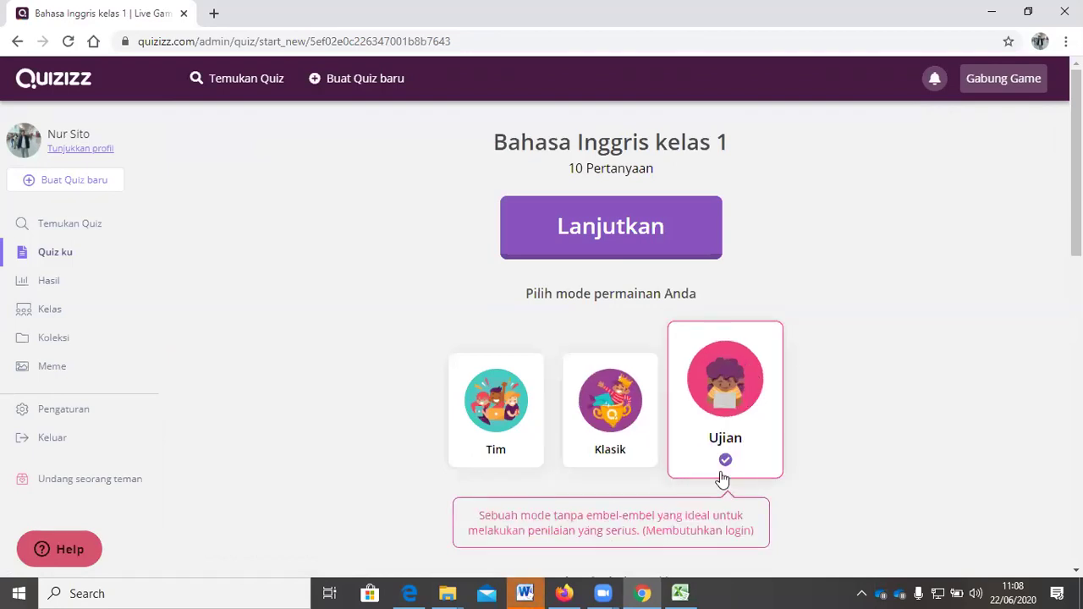
pyautogui.click(701, 232)
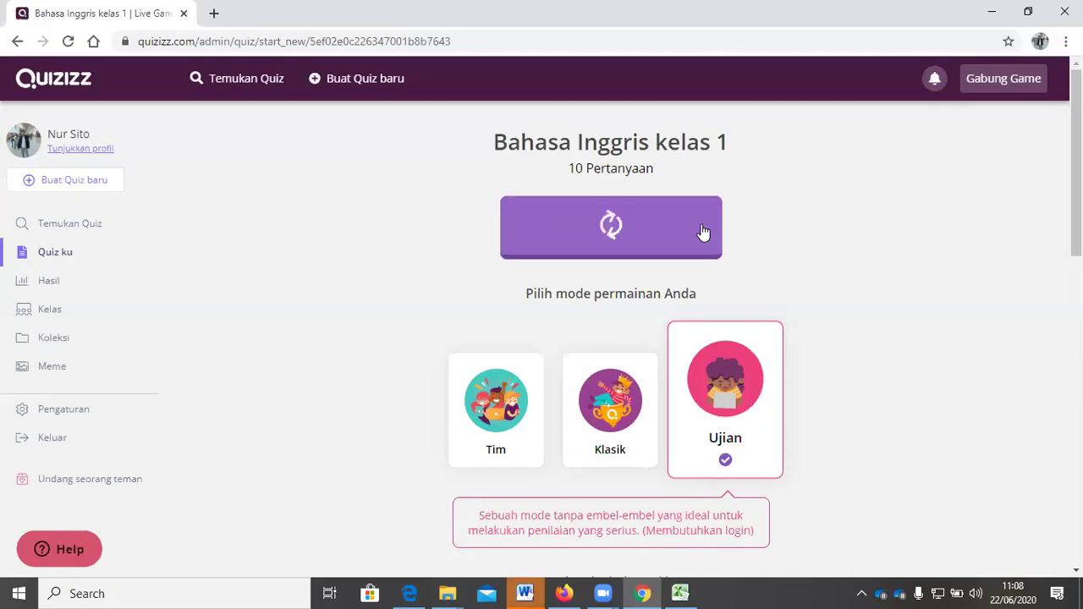
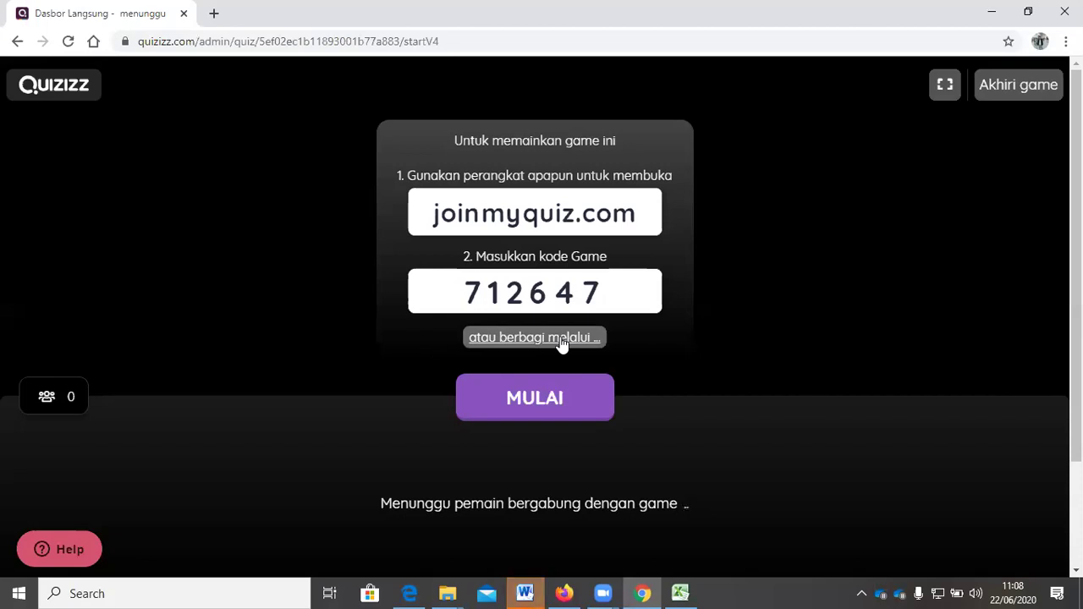
# - Copy the game's join link from the sharing options and close the share dialog
pyautogui.click(561, 337)
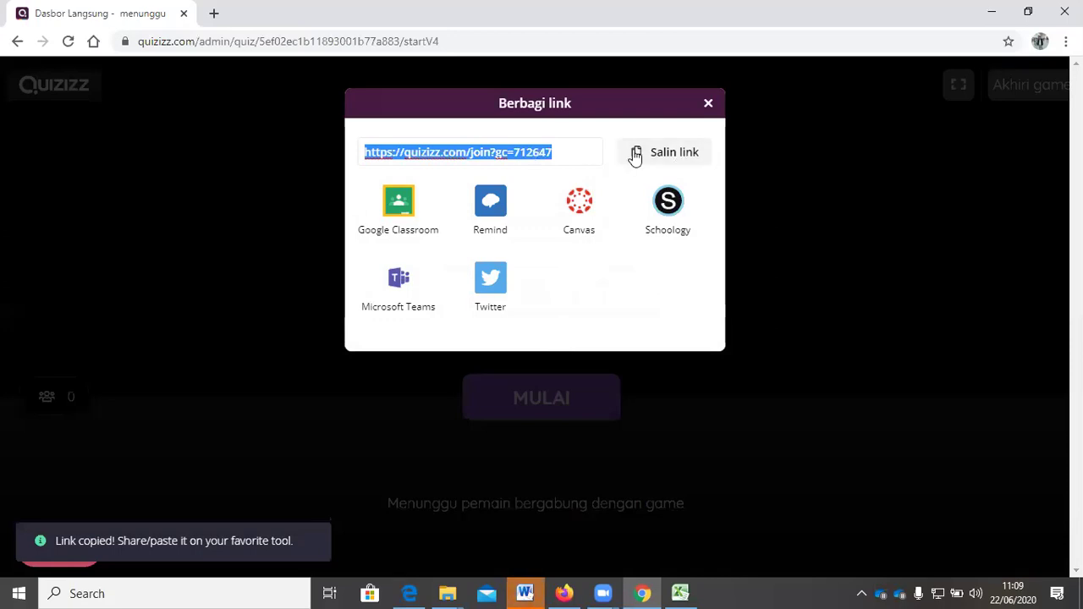
pyautogui.click(675, 154)
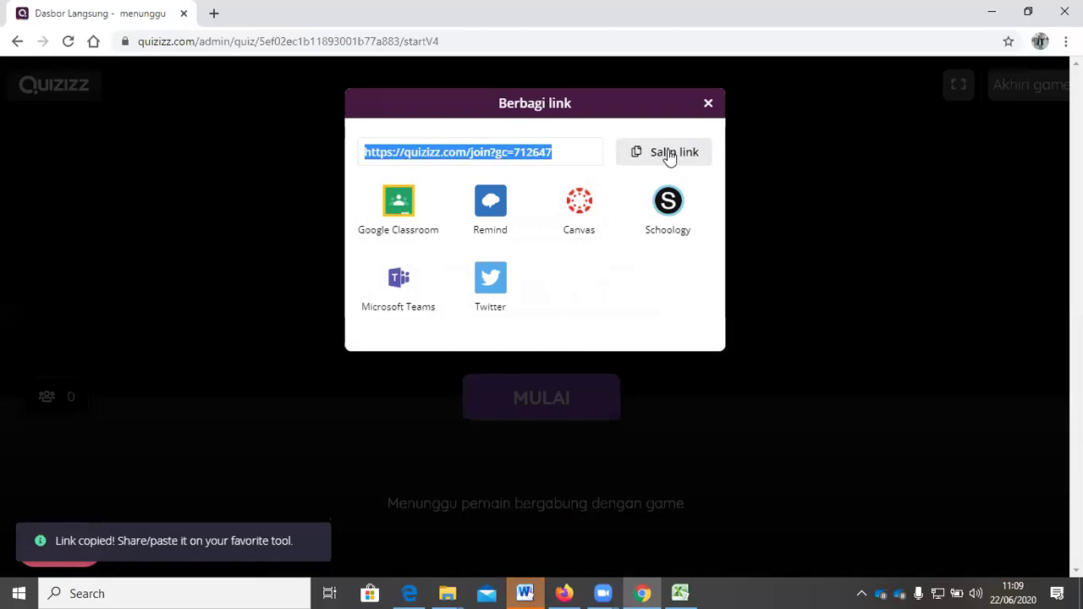
pyautogui.click(683, 157)
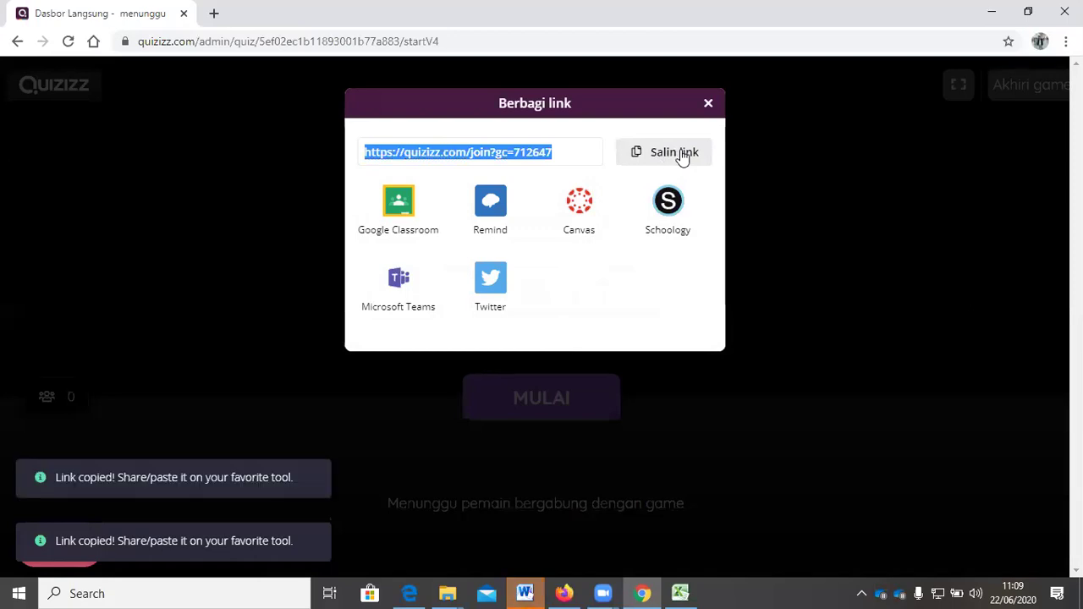
pyautogui.click(708, 105)
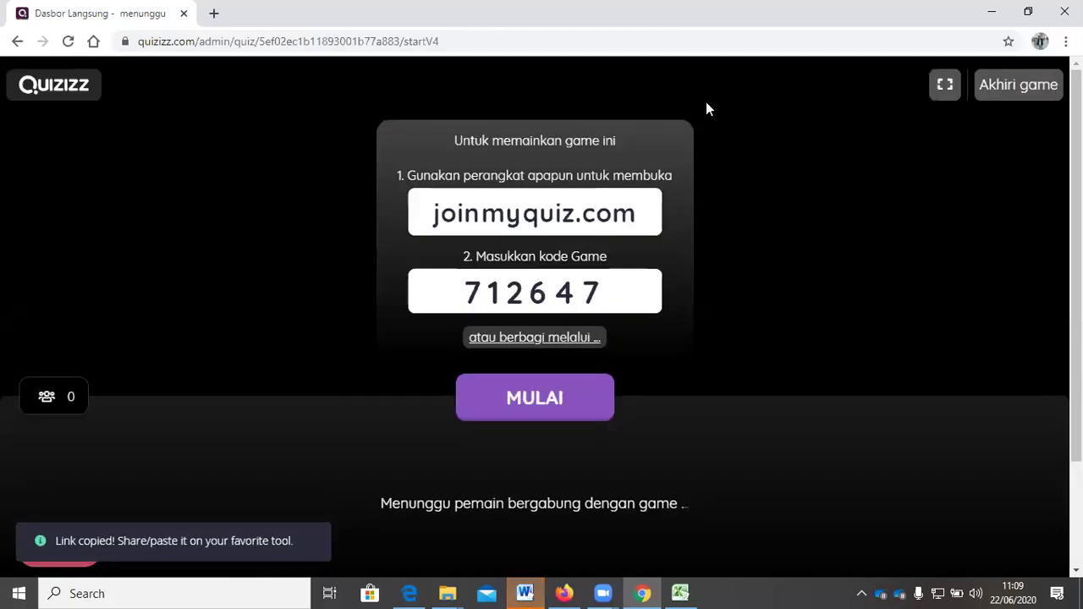
# - Switch to WhatsApp in Firefox and send the copied quiz join link to the Pelatihan Guru Digital 3 group, twice
pyautogui.click(565, 592)
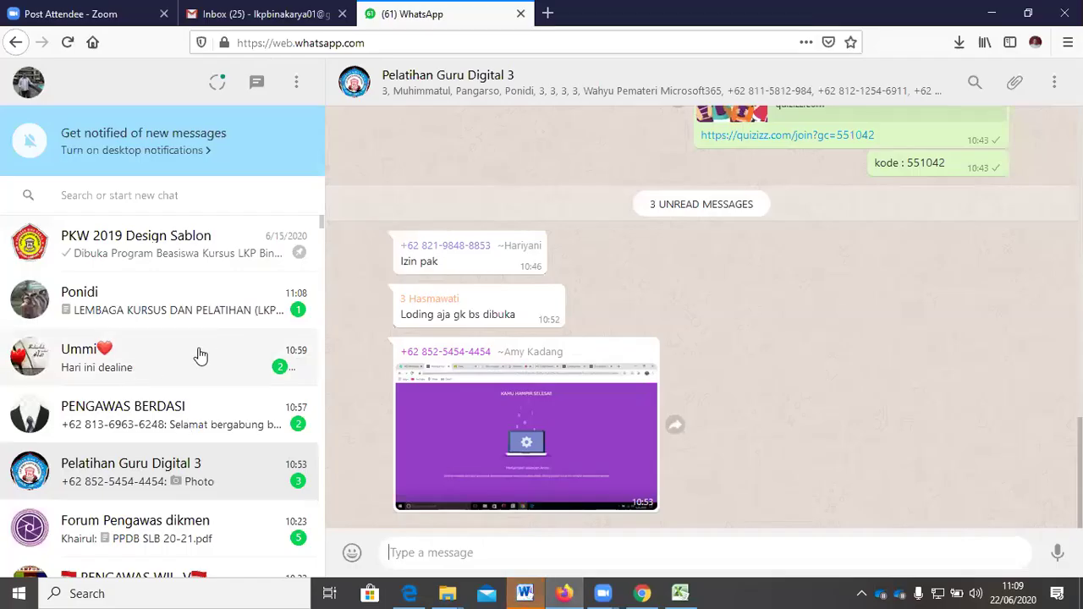
pyautogui.click(154, 474)
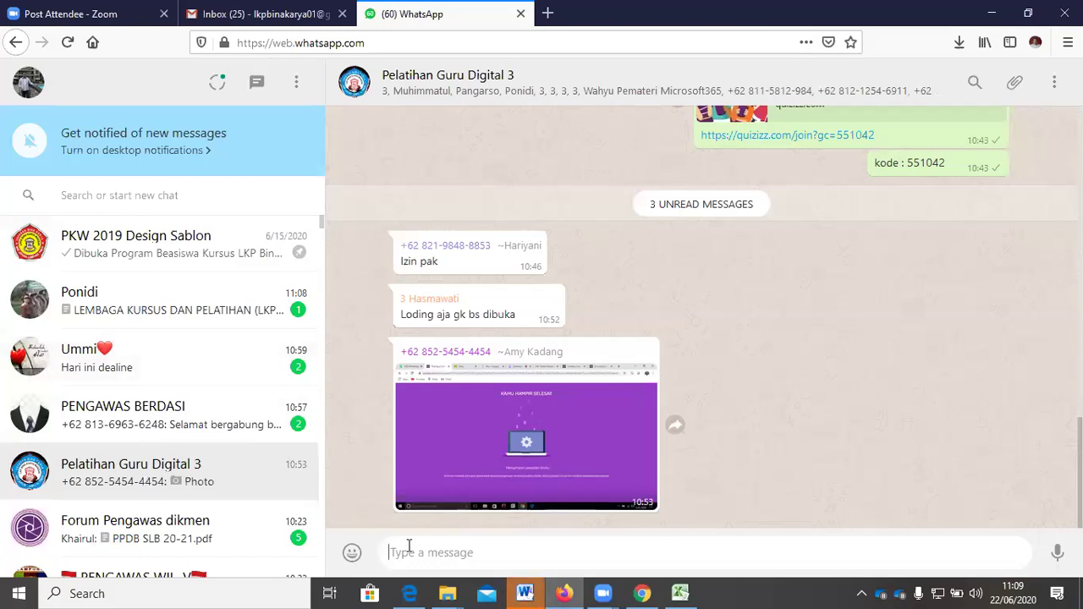
pyautogui.hotkey('ctrl', 'v')
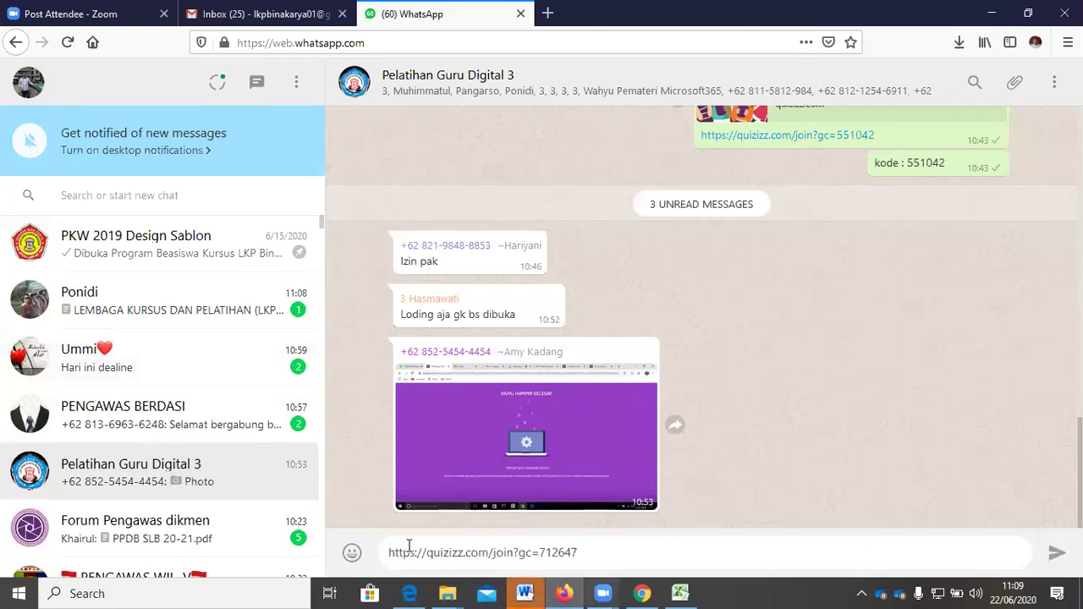
pyautogui.press('Return')
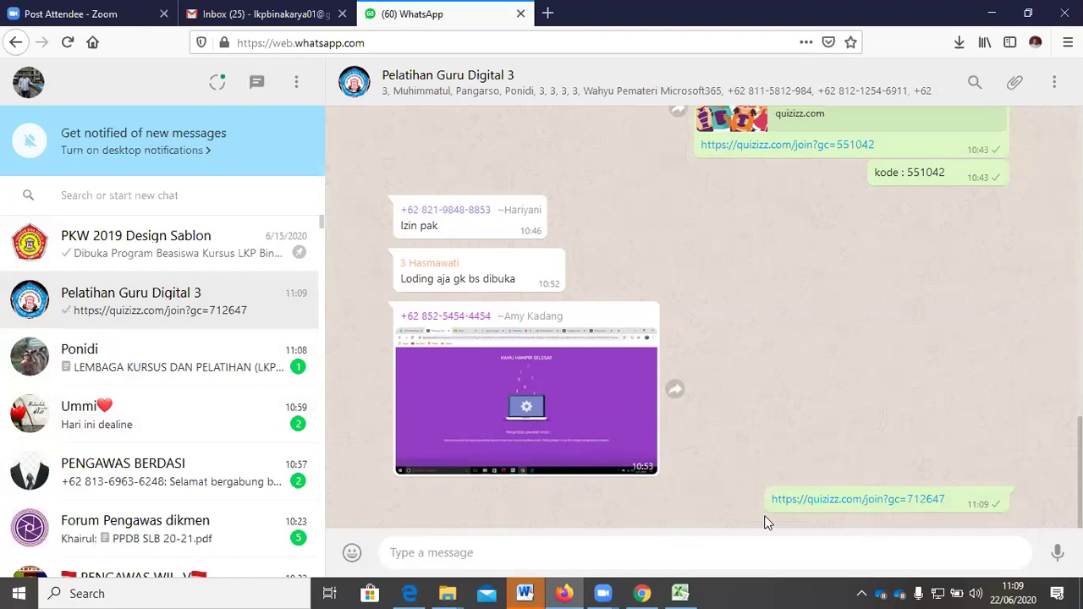
pyautogui.hotkey('ctrl', 'v')
pyautogui.press('Return')
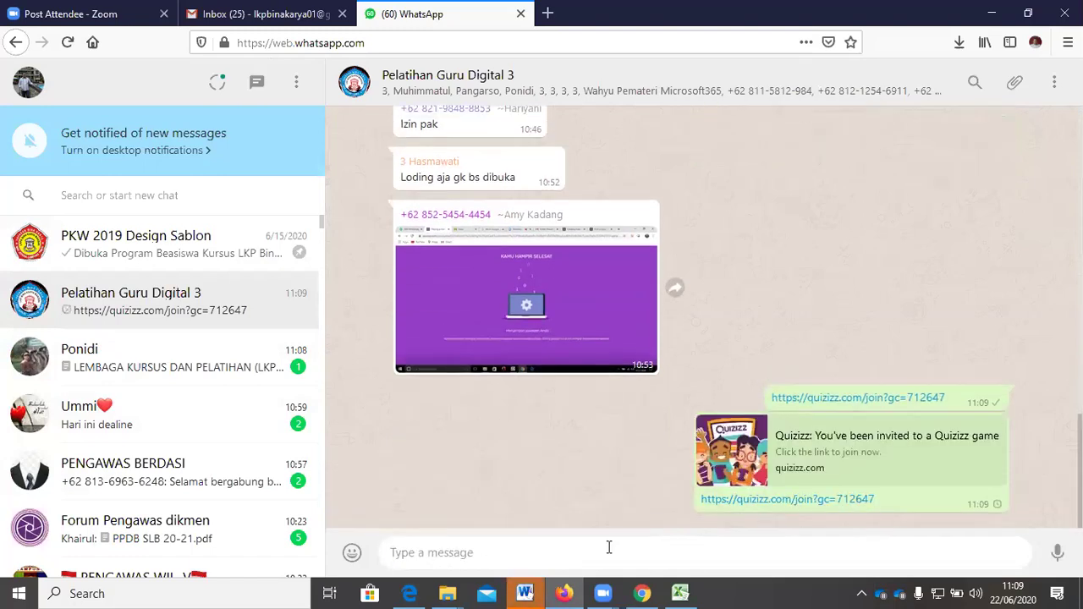
# - Return to the Quizizz lobby in Chrome and copy the game code
pyautogui.click(643, 593)
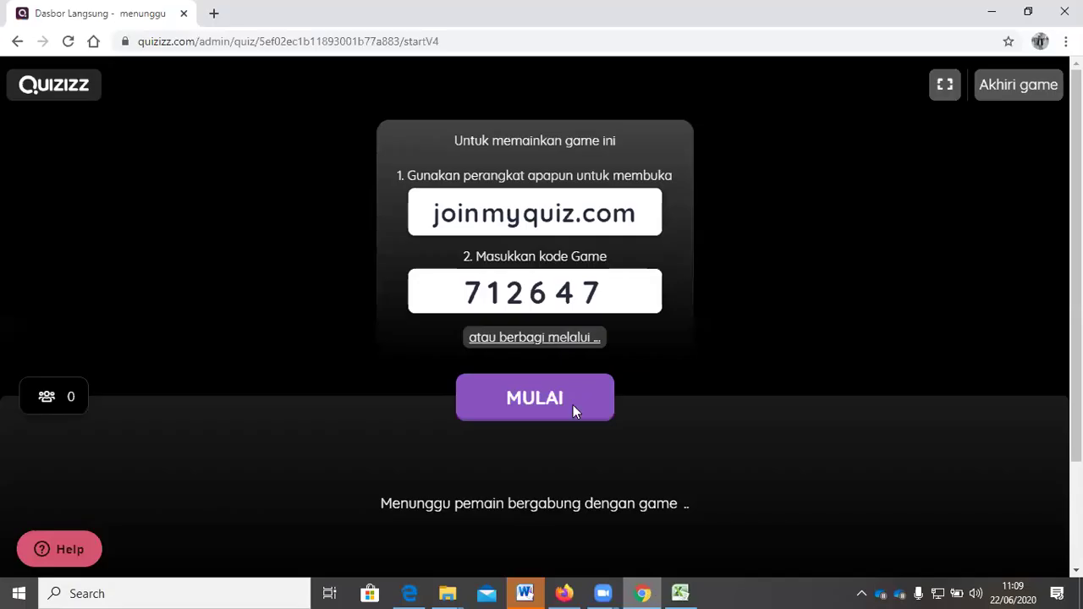
pyautogui.click(457, 300)
pyautogui.rightClick(479, 303)
pyautogui.moveTo(615, 297); pyautogui.dragTo(460, 293)
pyautogui.click(460, 293)
pyautogui.moveTo(519, 310); pyautogui.dragTo(472, 305)
pyautogui.click(615, 310)
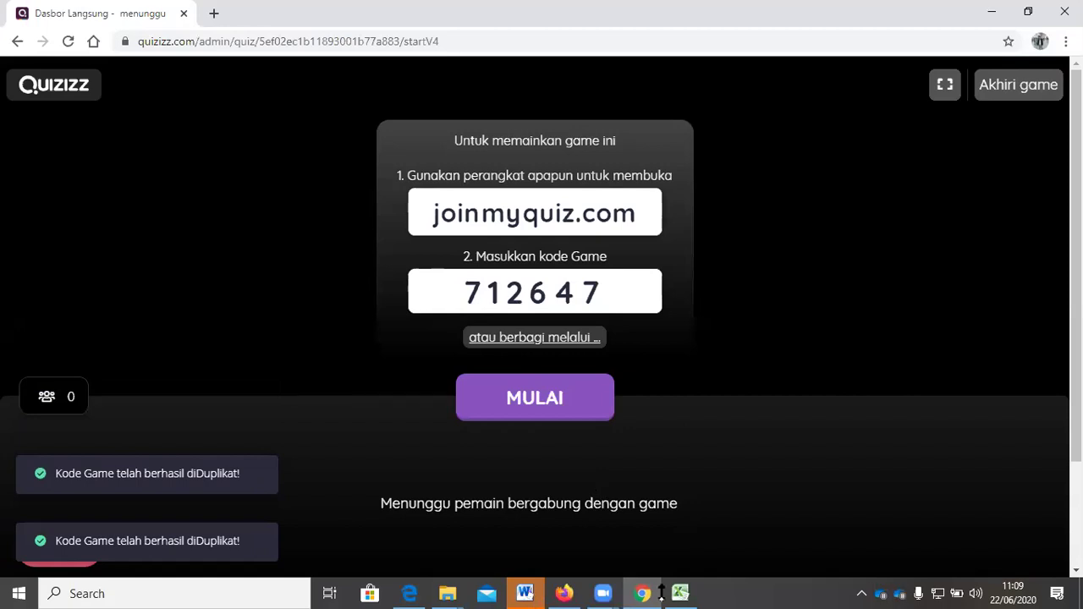
# - Paste the copied game code into the Pelatihan Guru Digital 3 chat in WhatsApp and return to the Quizizz lobby in Chrome
pyautogui.click(565, 594)
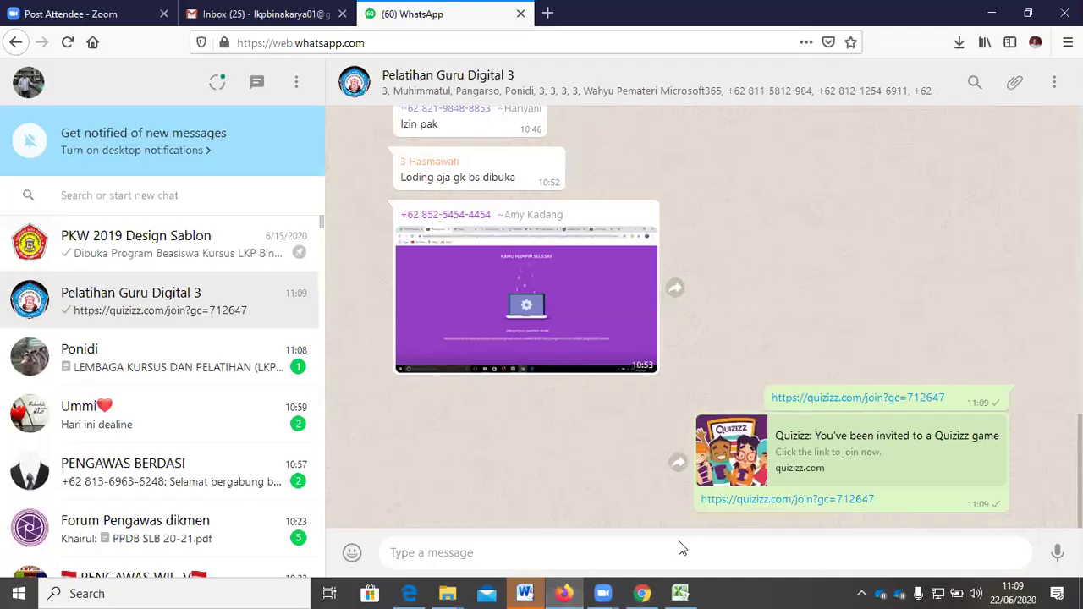
pyautogui.hotkey('ctrl', 'v')
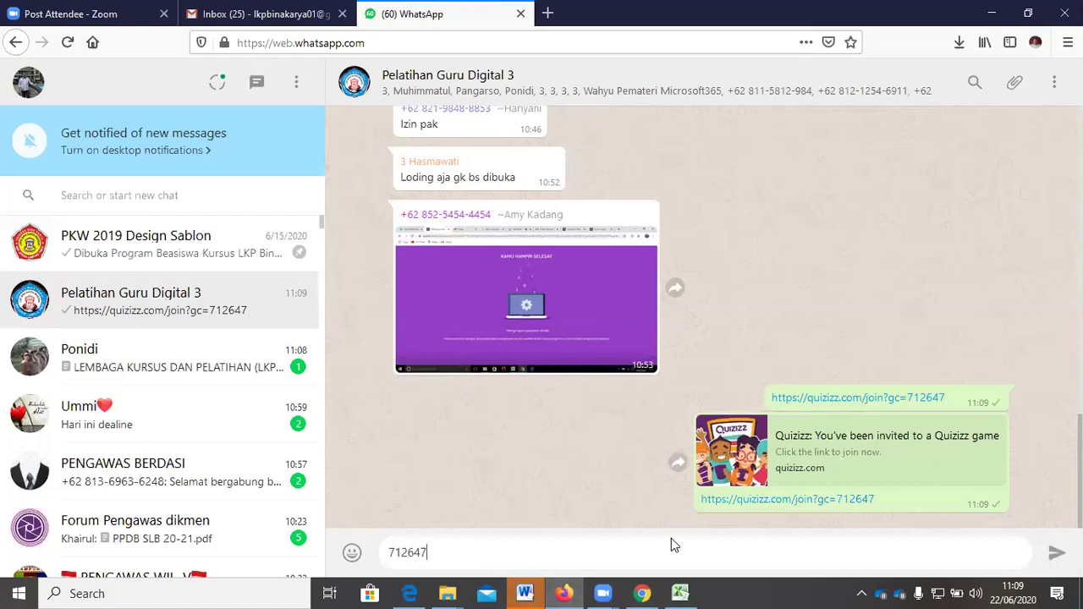
pyautogui.click(640, 592)
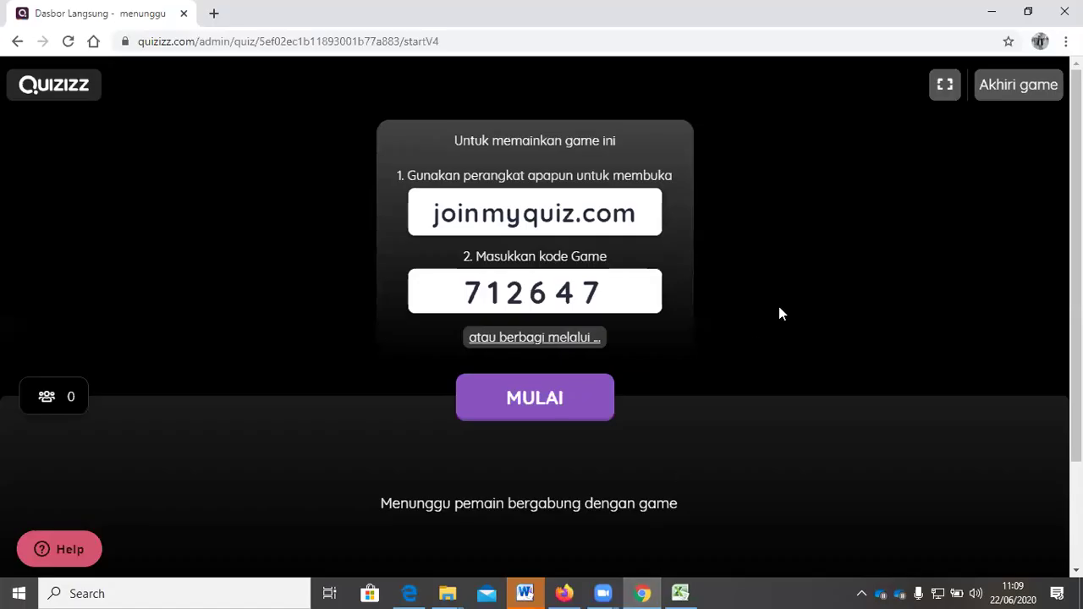